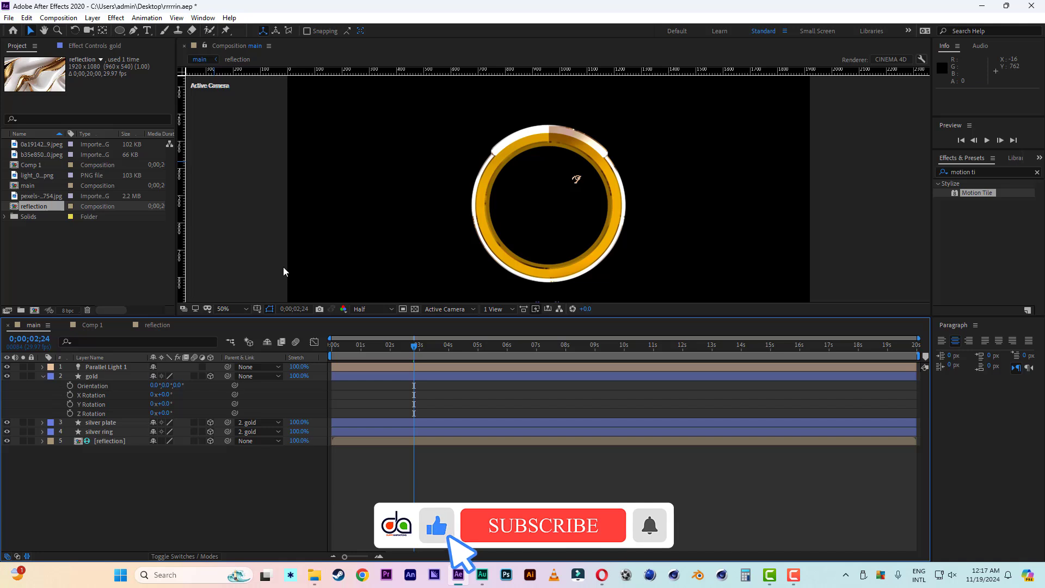
Create a new composition named "picture 1" with a width of 1080 px and a height of 1080 px
left_click(35, 310)
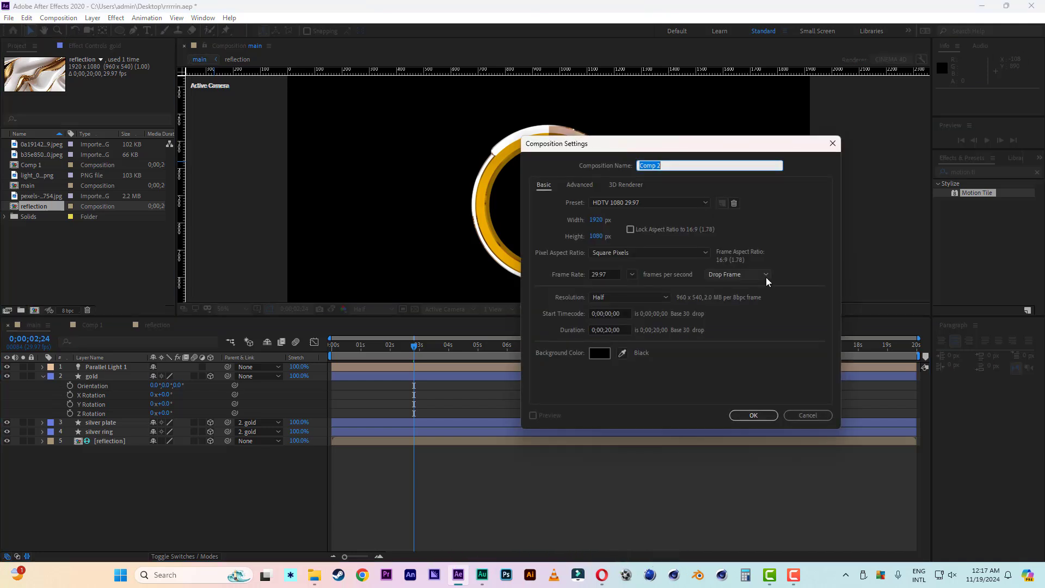
type("picture 1")
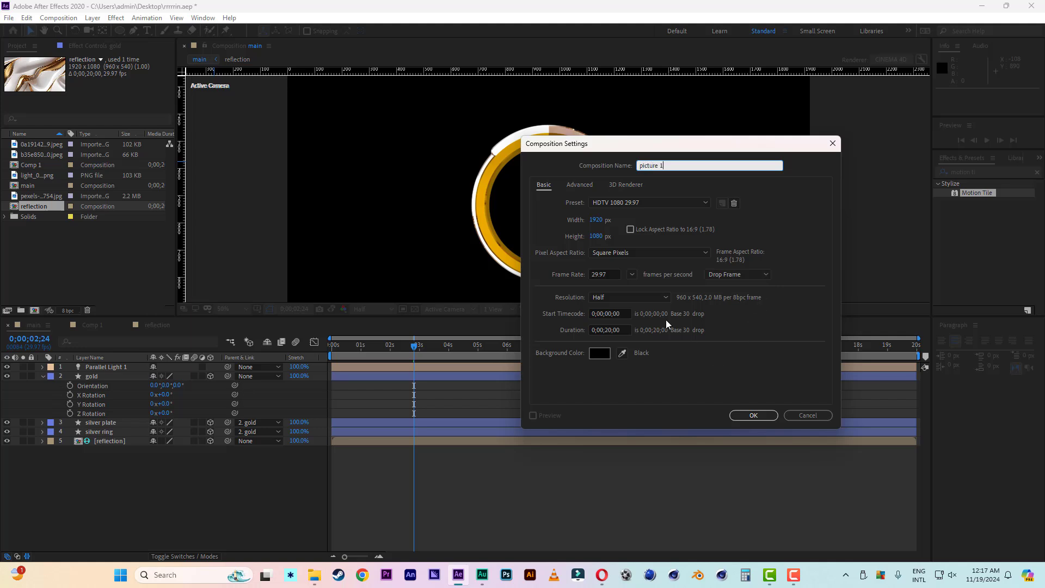
left_click(596, 220)
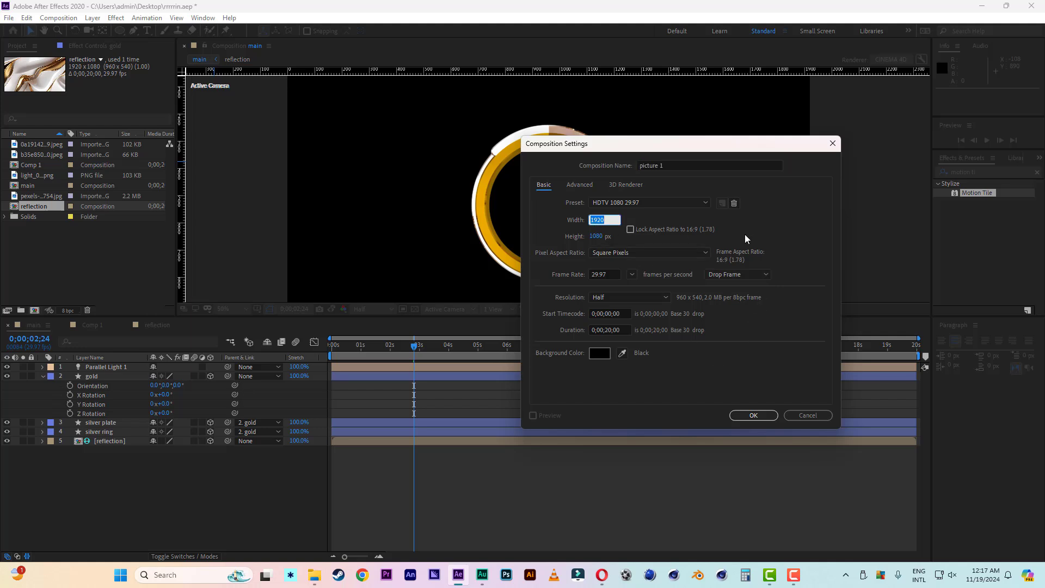
type("1080")
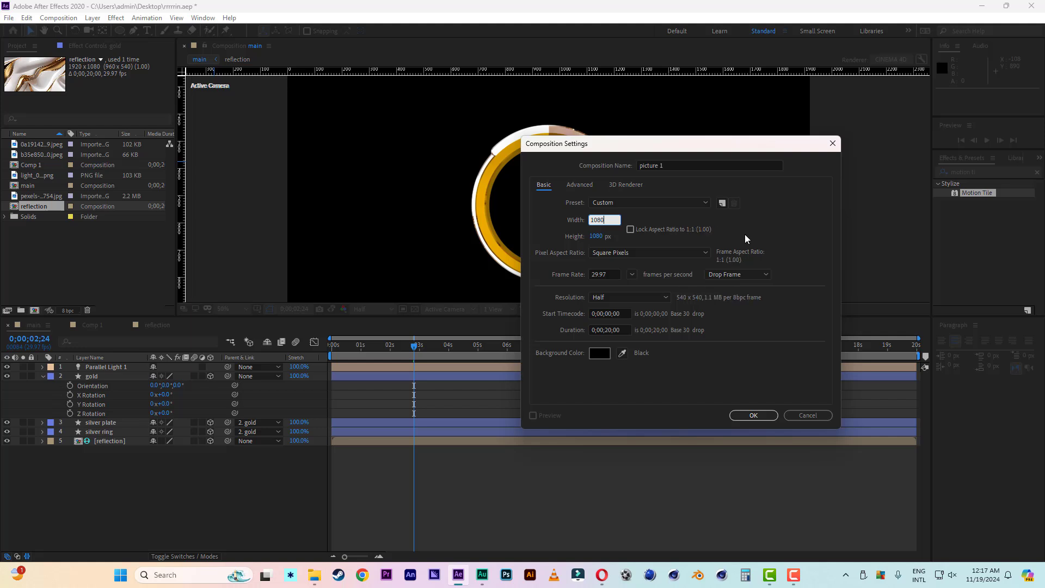
left_click(675, 218)
left_click(743, 418)
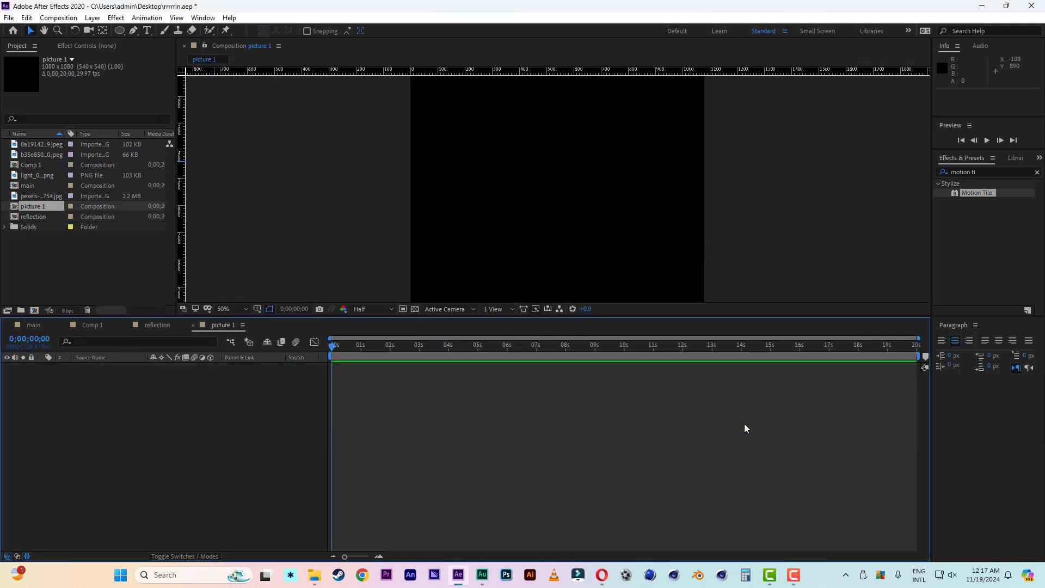
Add an ellipse shape filling the whole composition, with no stroke and a white (FFFFFF) fill
double_click(120, 30)
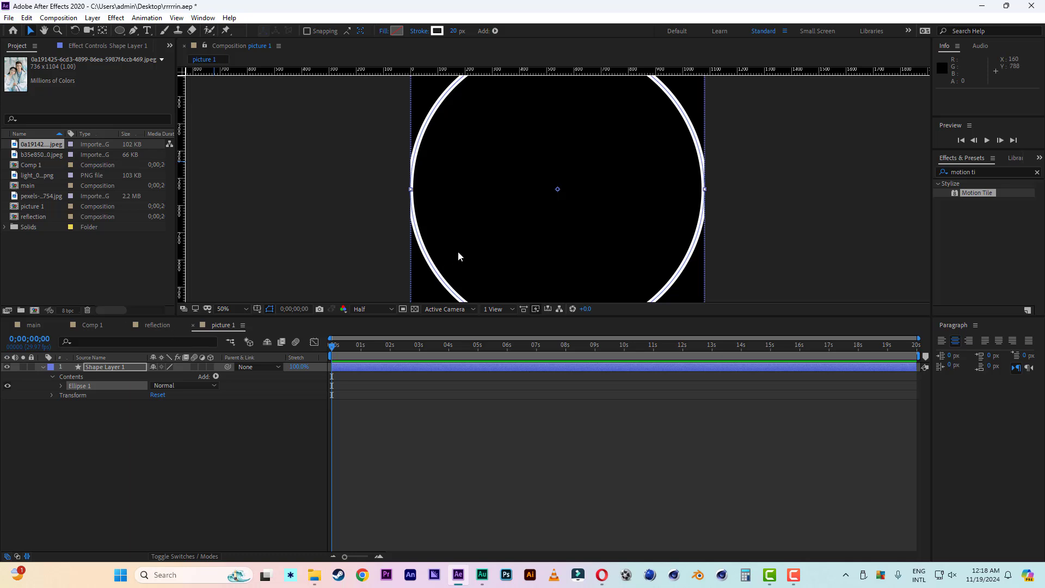
key("comma")
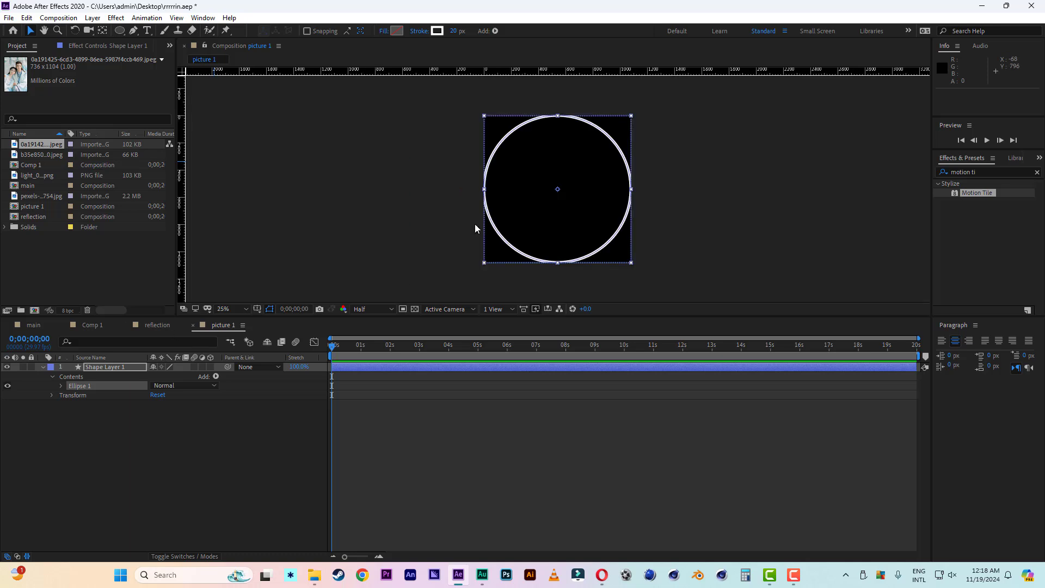
left_click(423, 33)
left_click(608, 250)
left_click(646, 310)
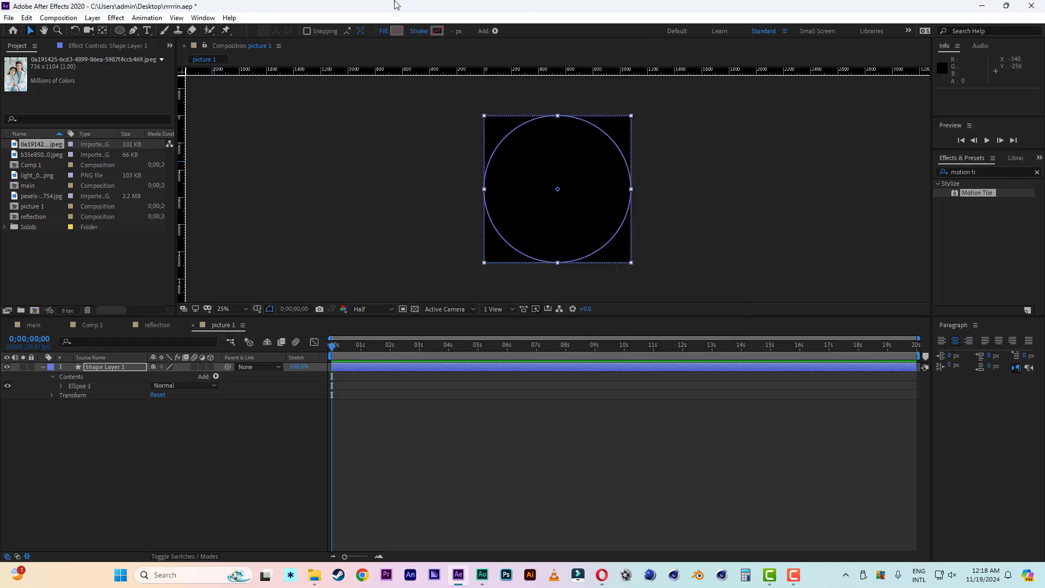
left_click(397, 31)
left_click_drag(746, 326, 676, 296)
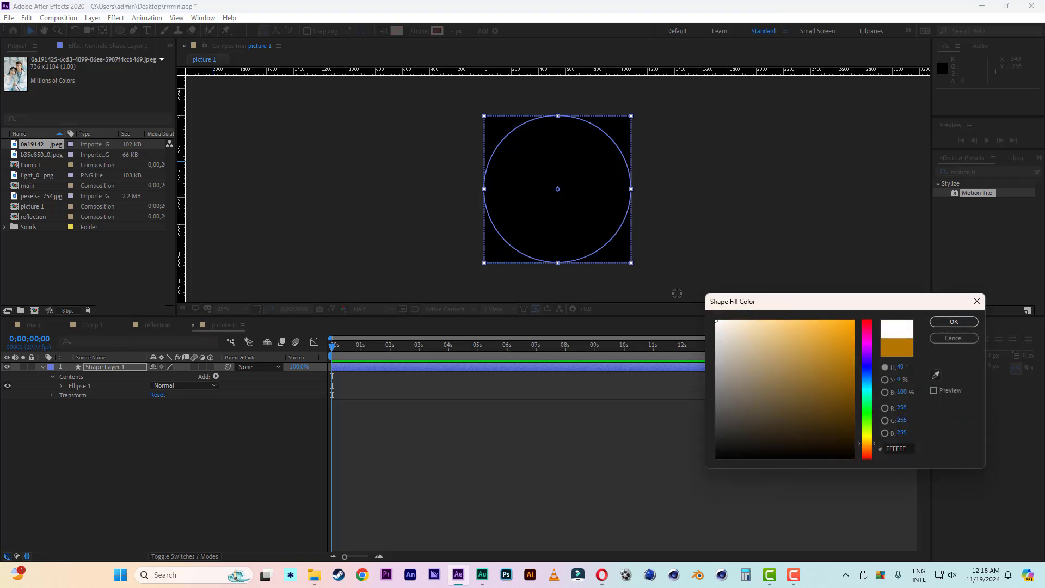
left_click(954, 322)
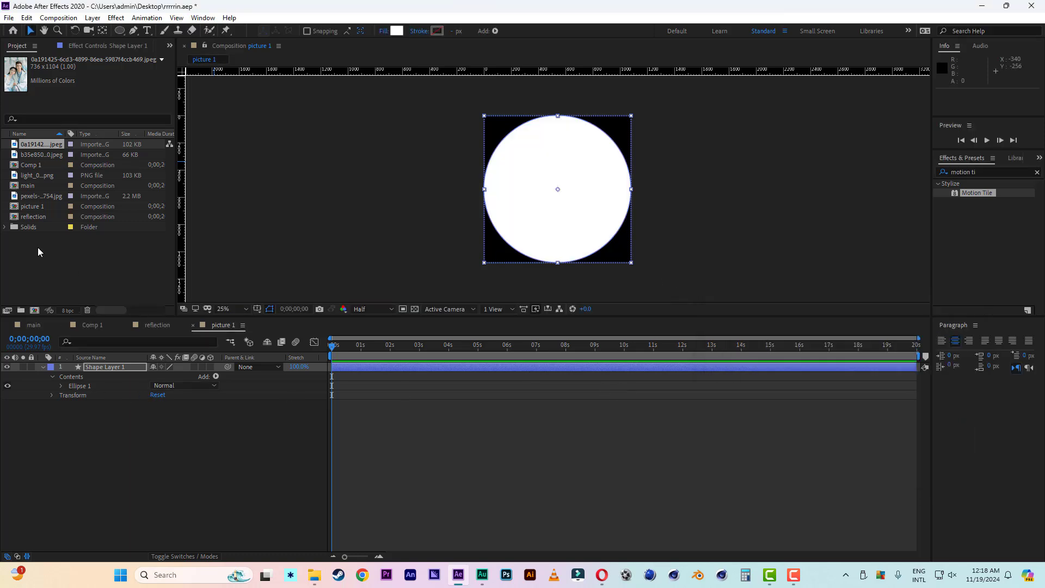
Place the first JPEG image (0a19142...) beneath the ellipse layer and set its scale to 158%
left_click_drag(41, 145, 145, 508)
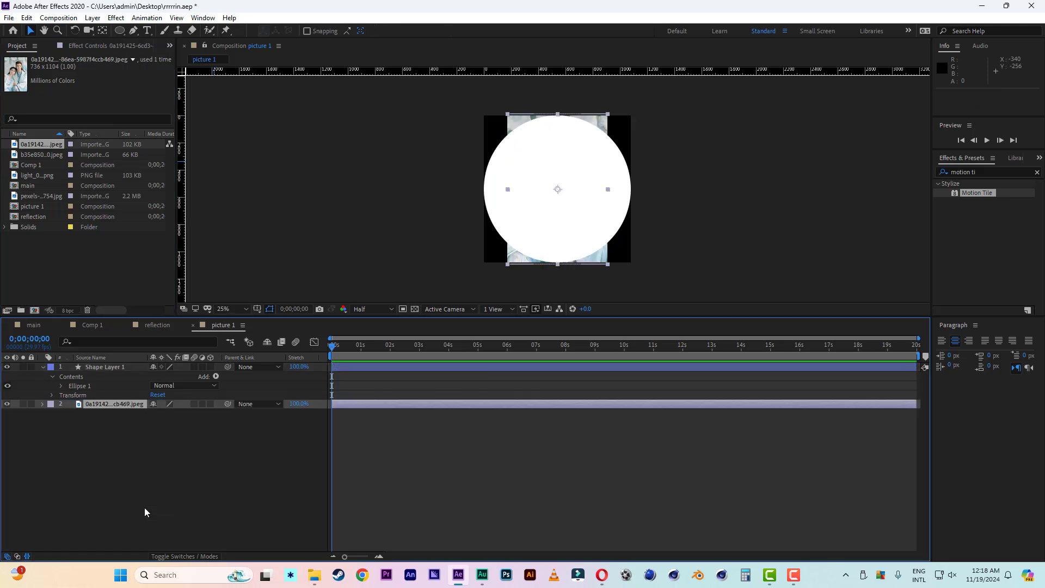
key("s")
left_click_drag(185, 413, 216, 413)
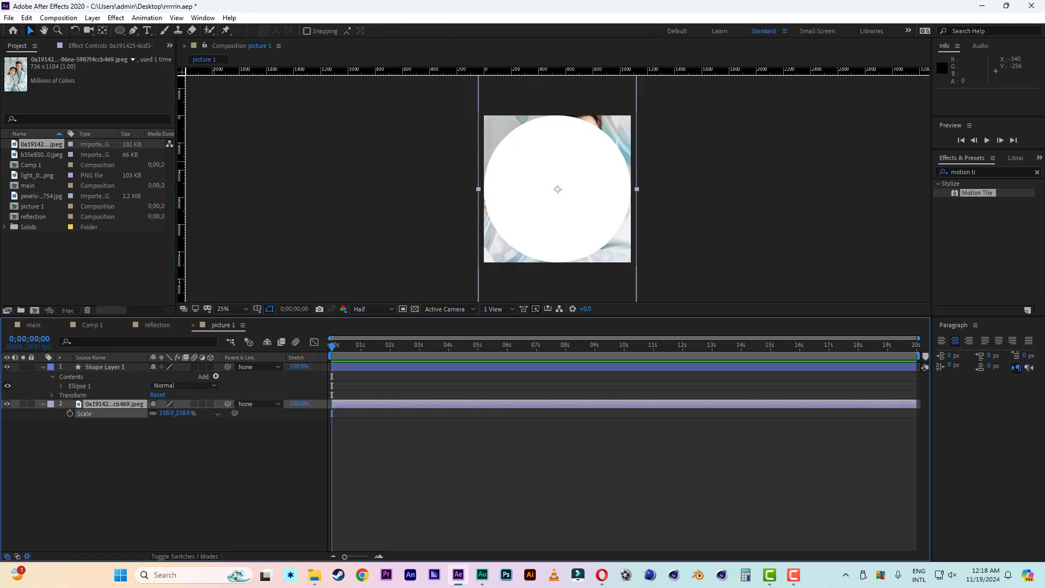
left_click(94, 474)
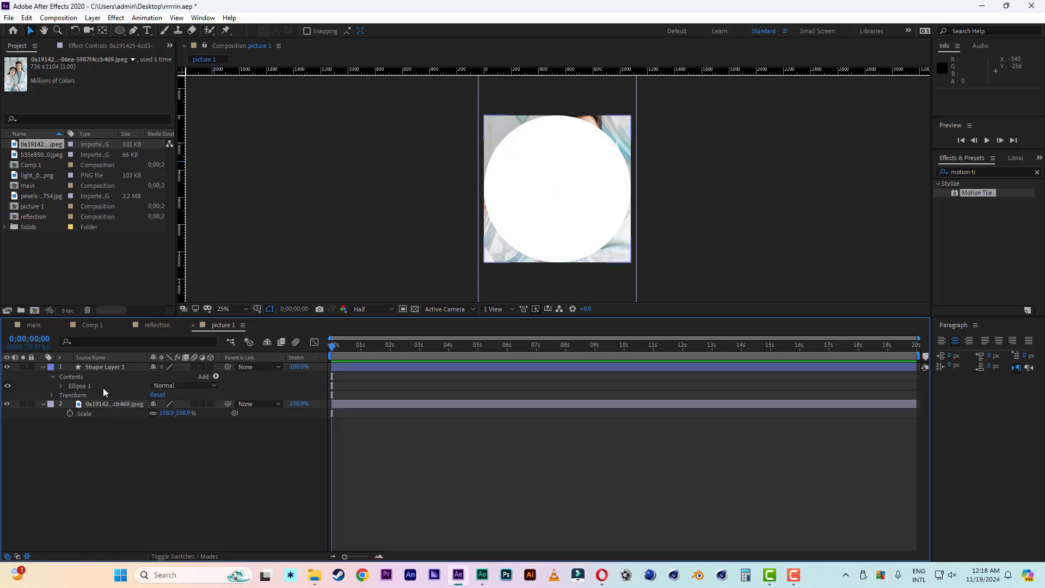
Set the ellipse shape layer's blending mode to Stencil Alpha so it crops the photo, and collapse its properties
left_click(107, 367)
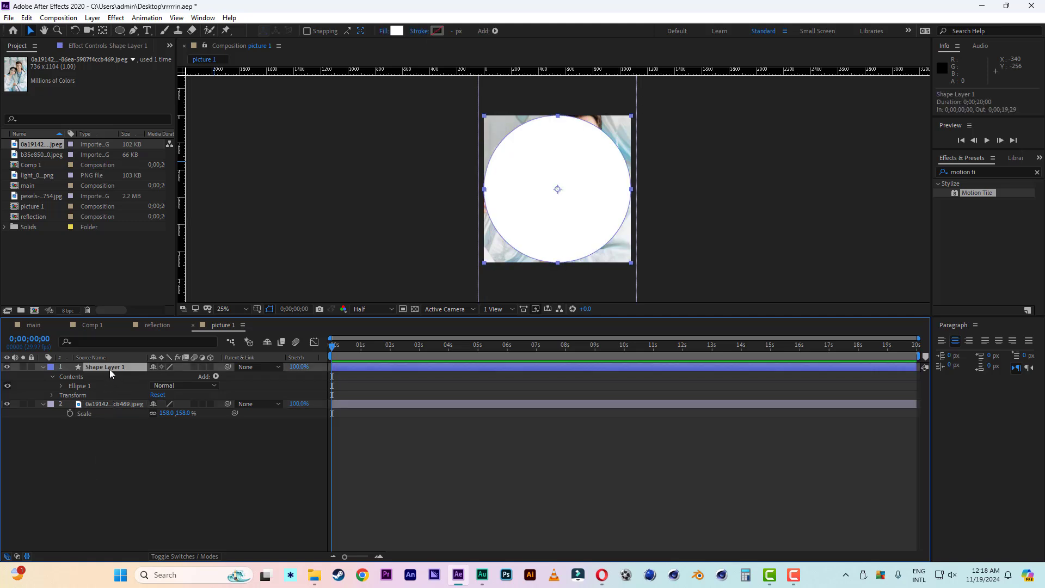
left_click(139, 472)
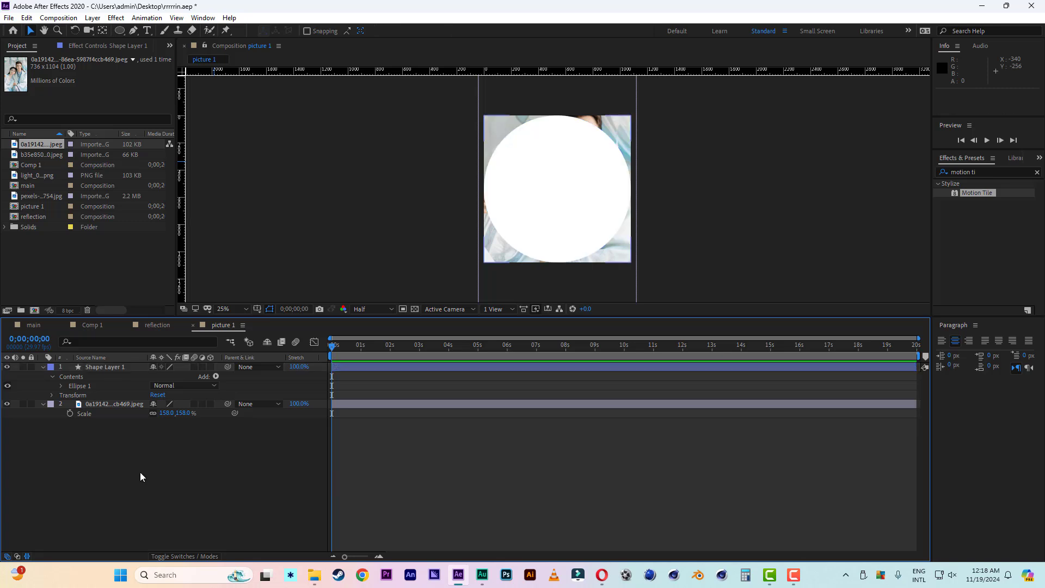
left_click(194, 556)
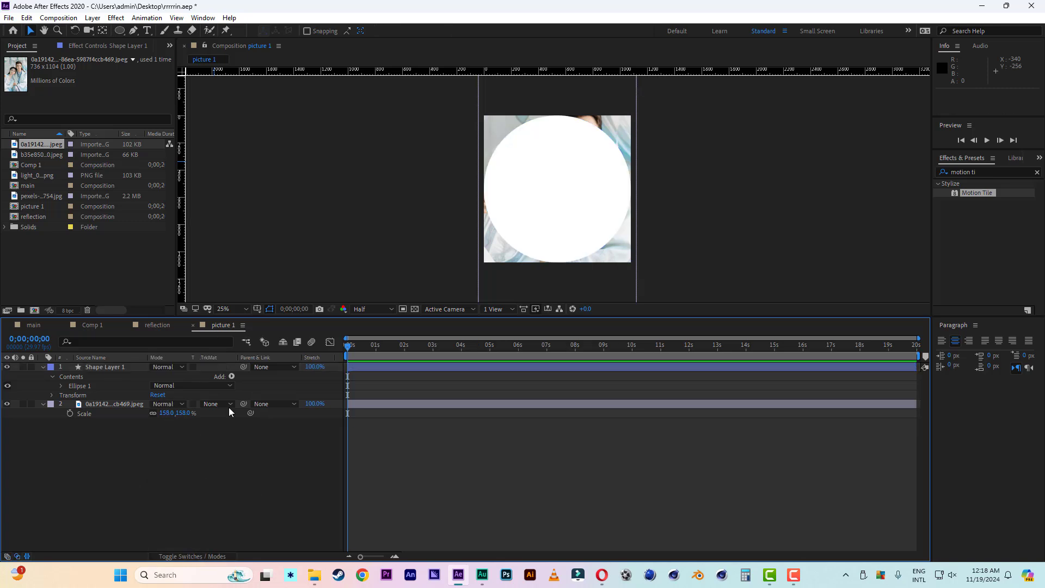
left_click(172, 366)
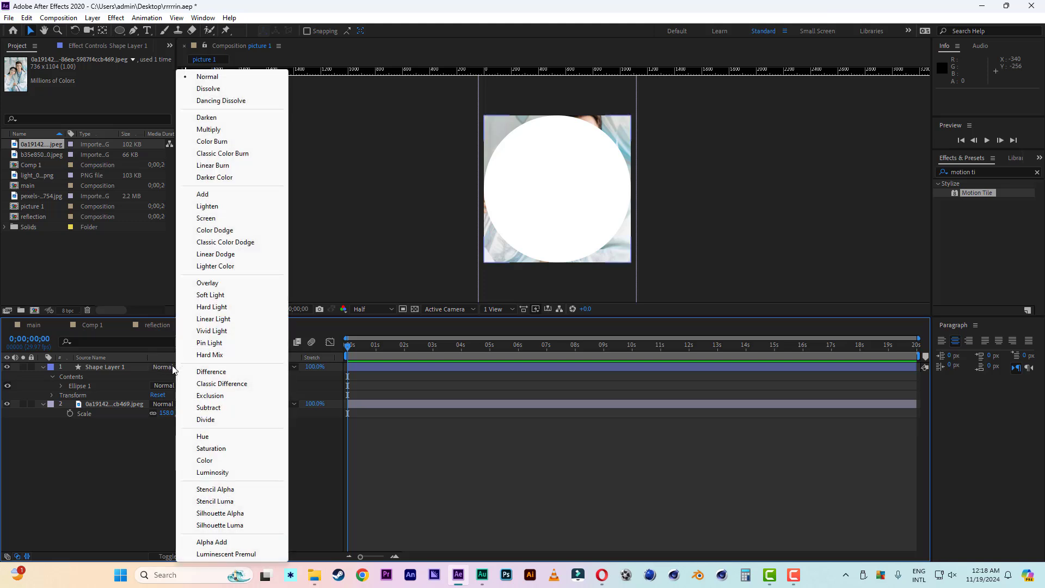
left_click(215, 488)
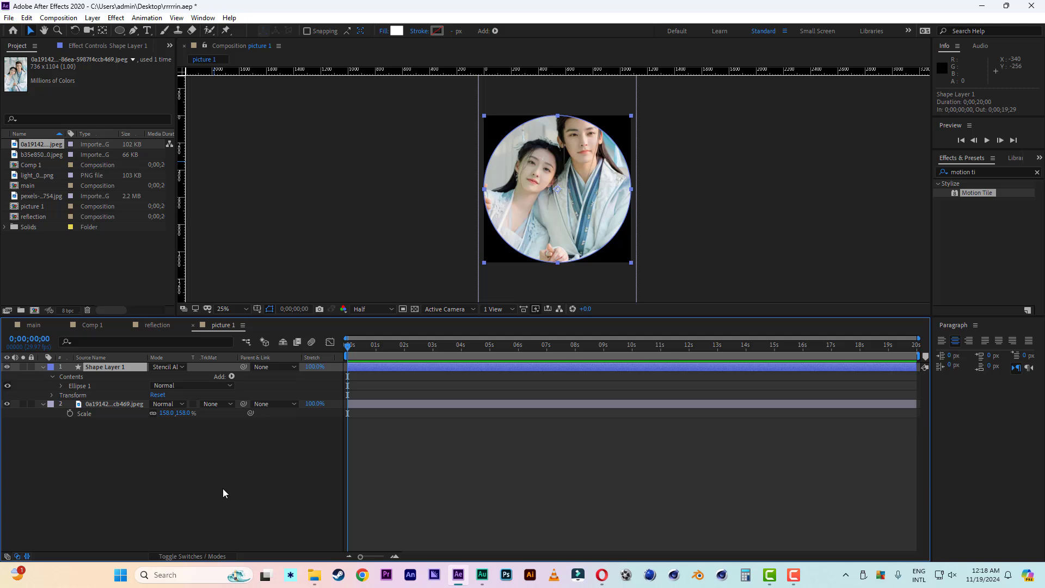
left_click(44, 367)
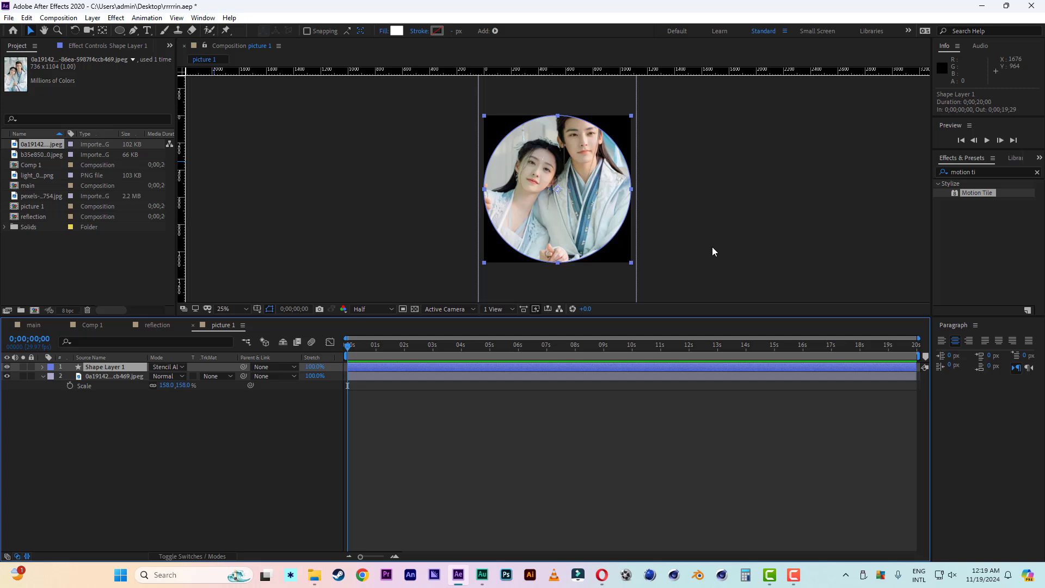
left_click(707, 214)
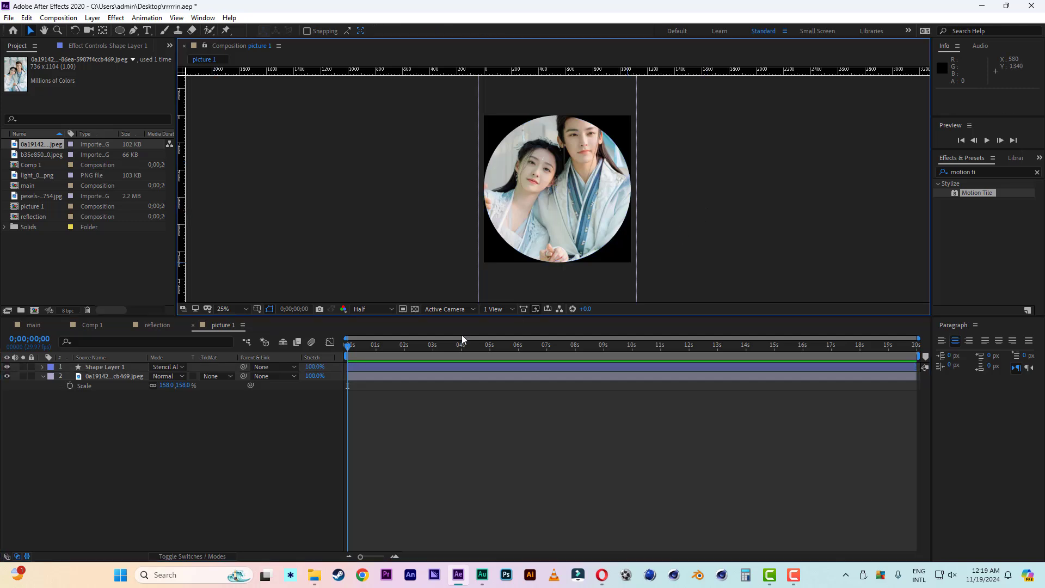
left_click(415, 311)
left_click(416, 310)
key("period")
left_click(223, 308)
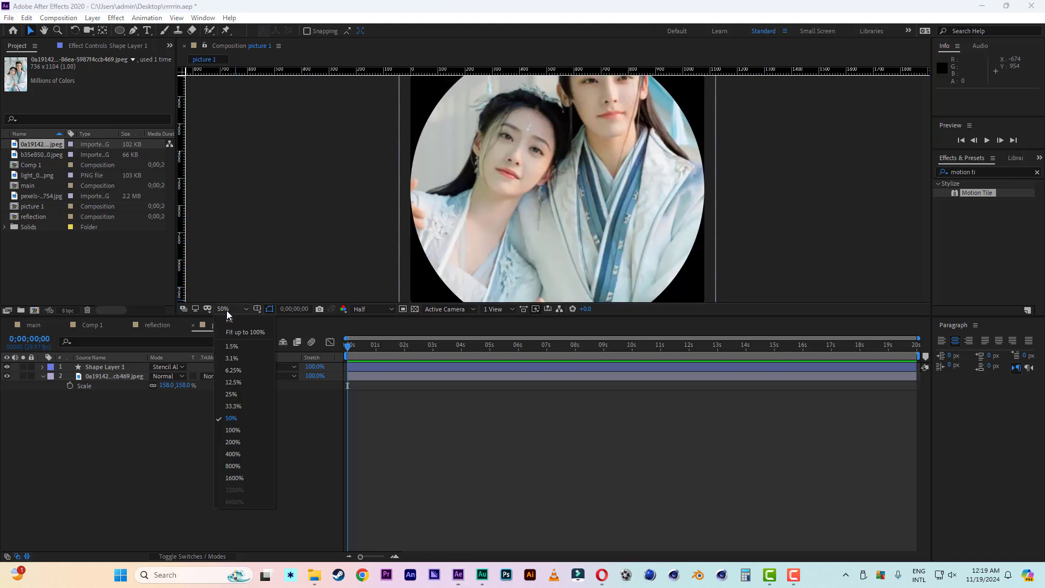
left_click(228, 320)
Add the picture 1 composition to the main composition directly above the gold layer and make it a 3D layer
left_click(33, 325)
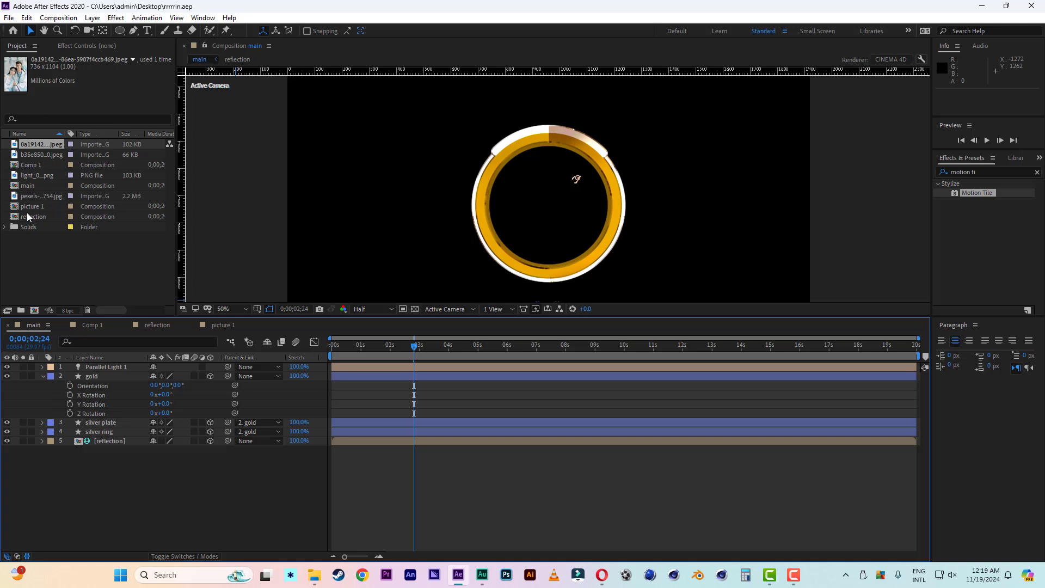
left_click_drag(31, 207, 96, 373)
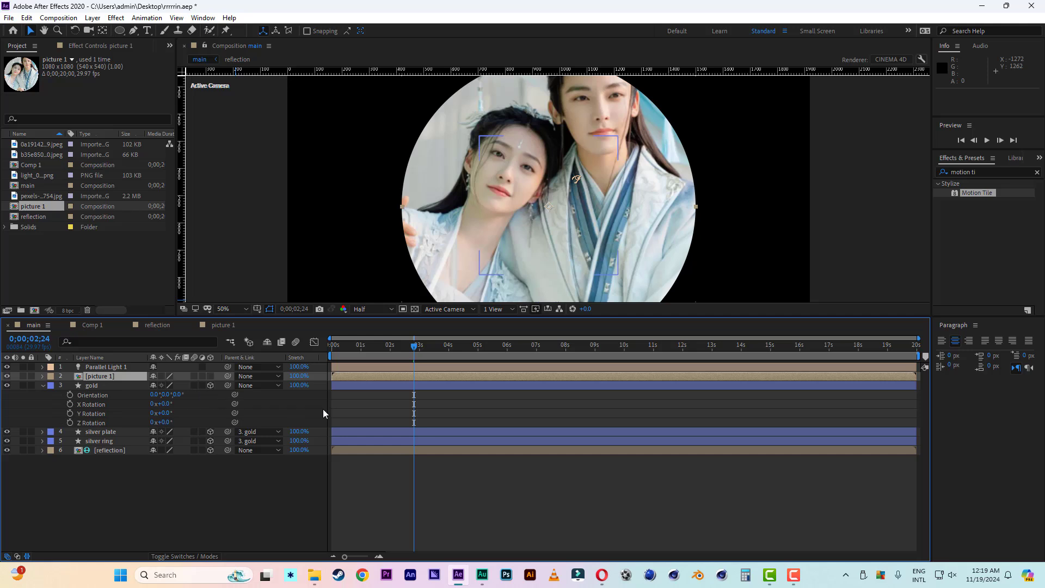
left_click(215, 377)
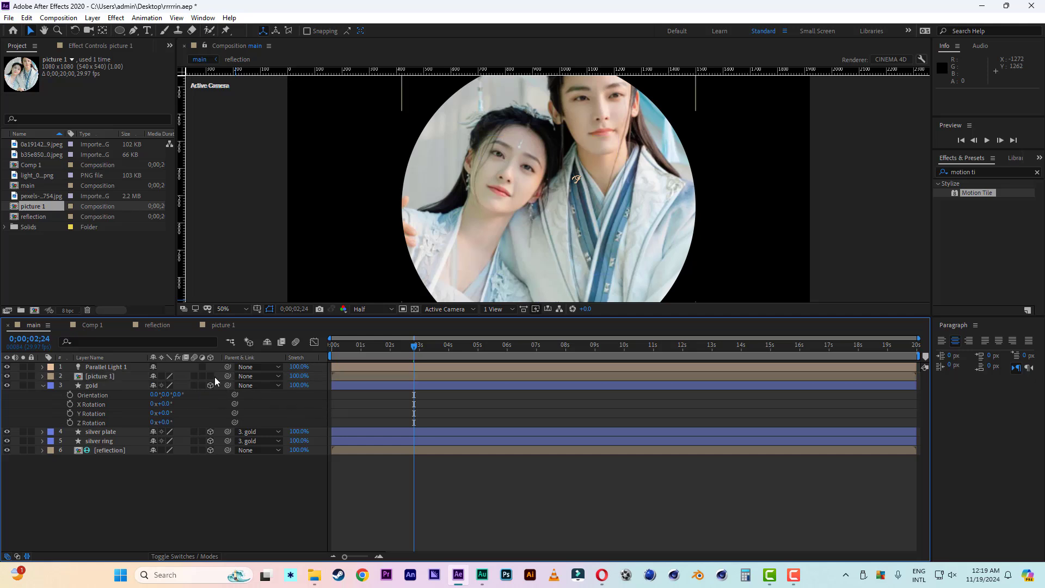
left_click(211, 377)
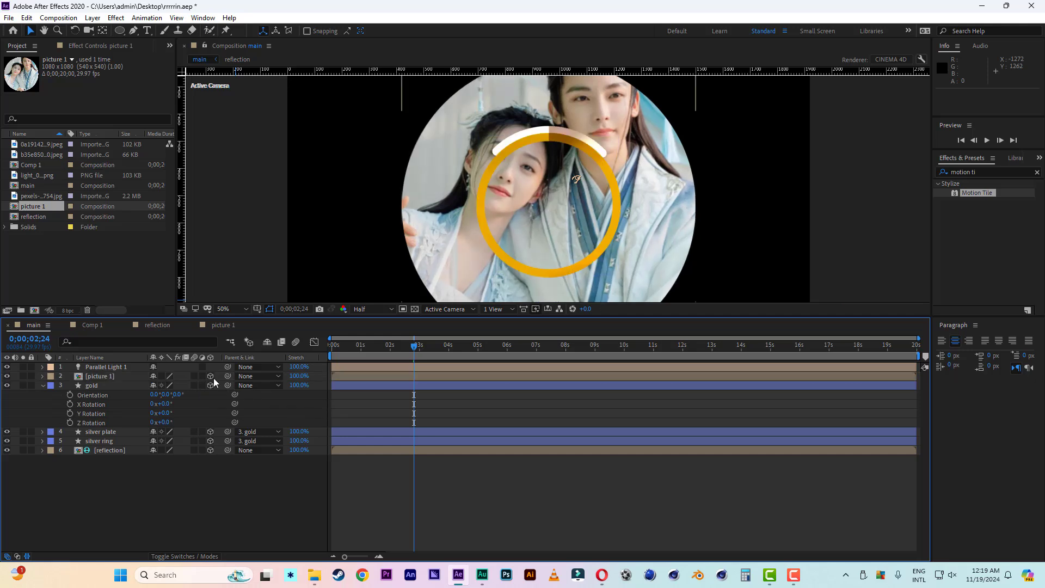
Set the picture 1 layer's scale to 47% so it fits the gold ring
left_click(188, 376)
key("s")
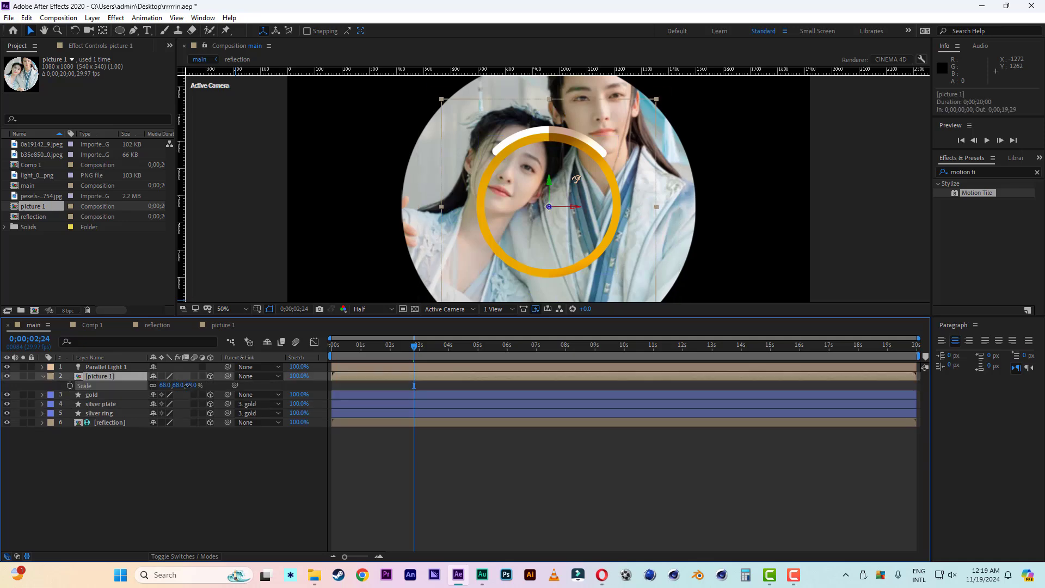
left_click_drag(187, 385, 177, 385)
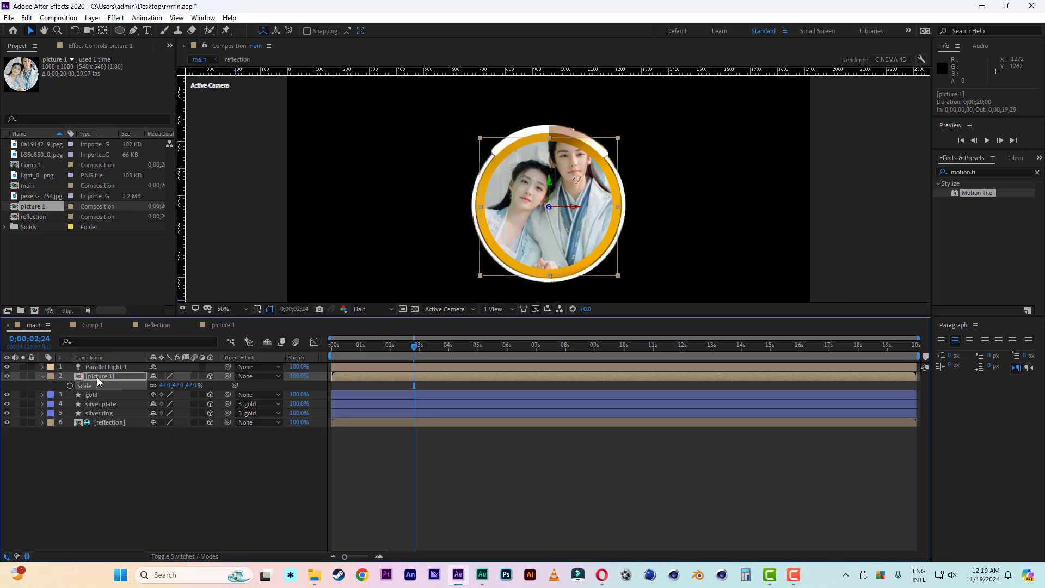
Move the picture 1 layer below the silver ring layer and parent it to the gold layer
left_click_drag(98, 377, 104, 418)
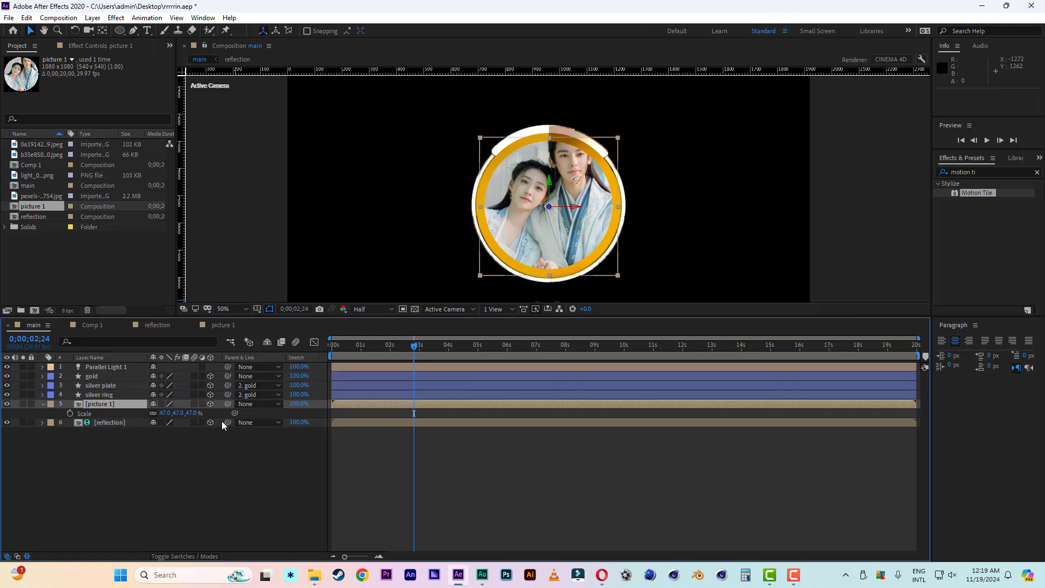
left_click_drag(227, 403, 91, 376)
left_click(138, 484)
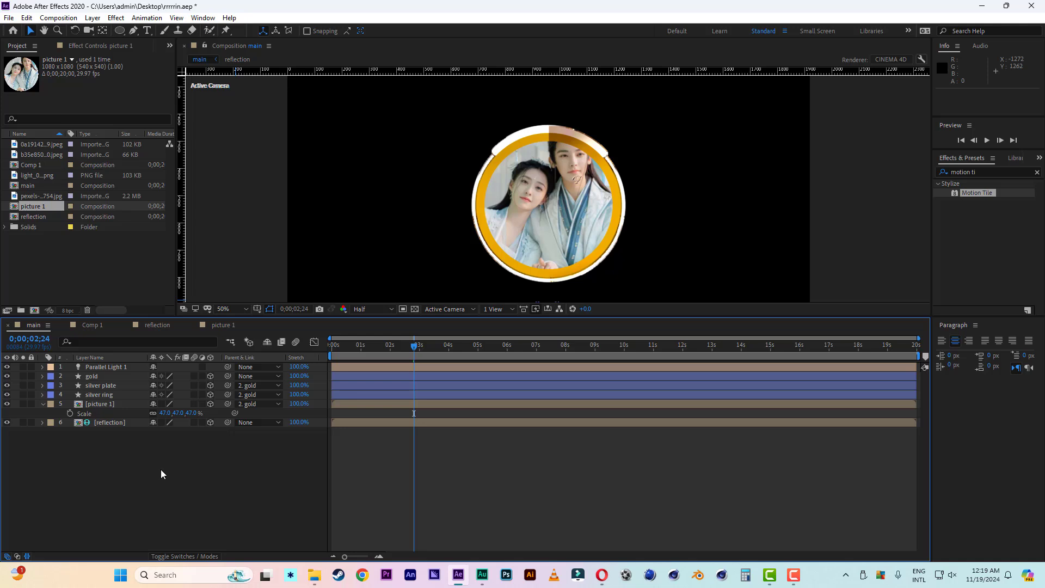
Set the gold layer's Y Rotation to 25°
left_click(95, 375)
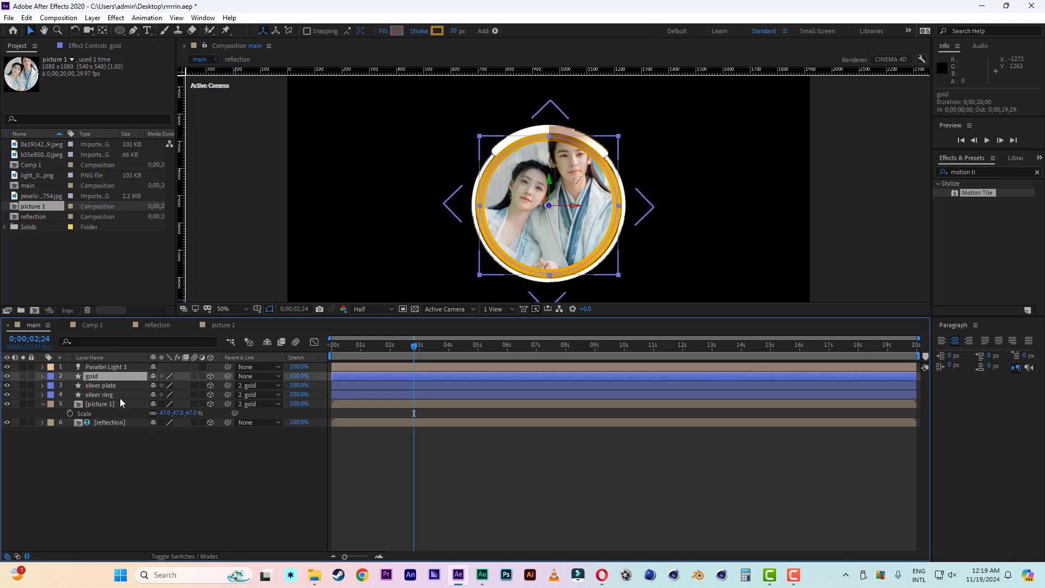
key("r")
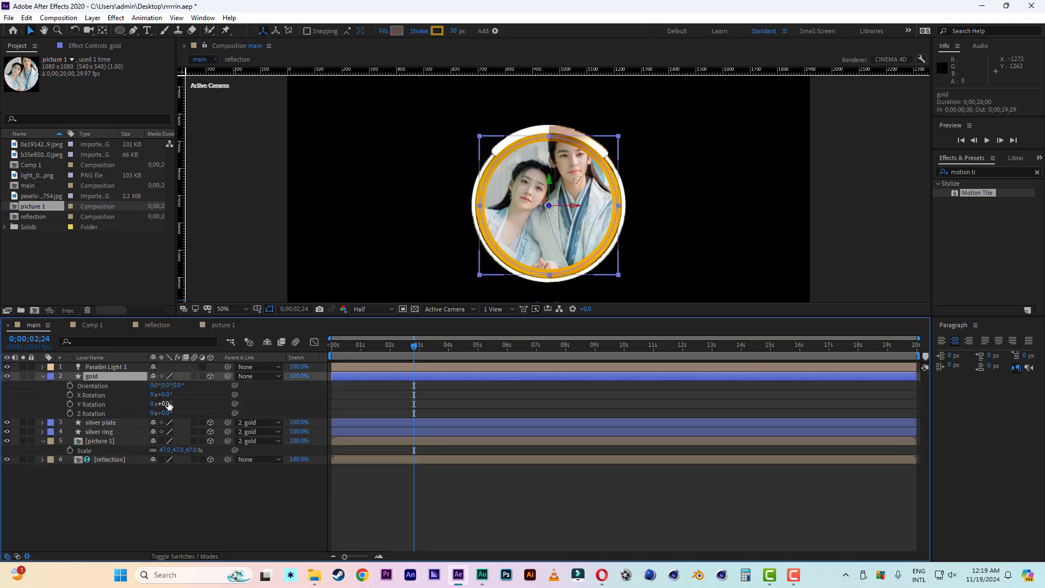
left_click_drag(169, 404, 181, 403)
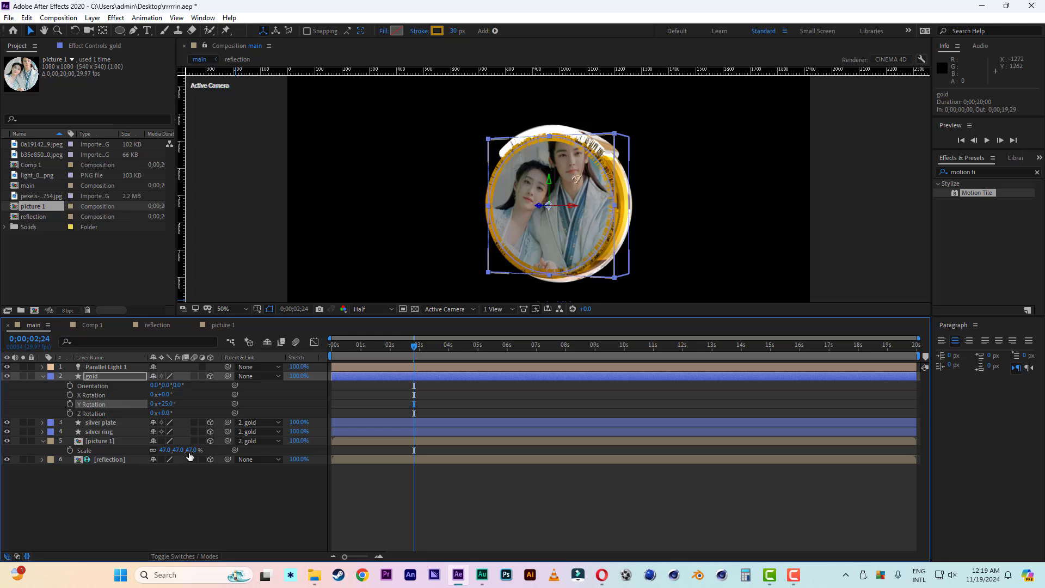
Set the picture 1 layer's scale to 40% and shift it about 52 px along its Z axis
left_click(190, 451)
type("40")
key("Return")
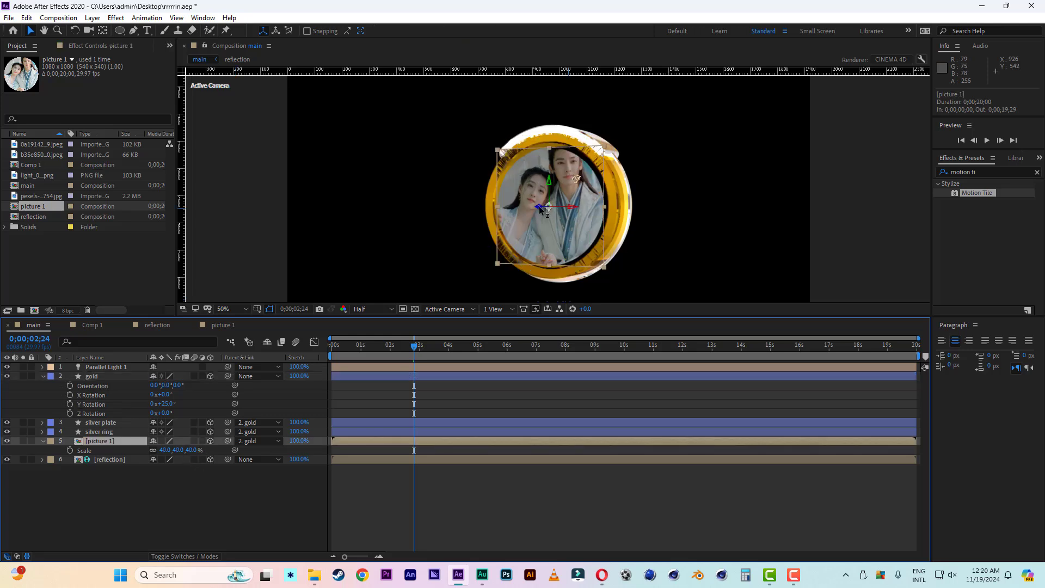
left_click(546, 210)
left_click_drag(546, 210, 556, 212)
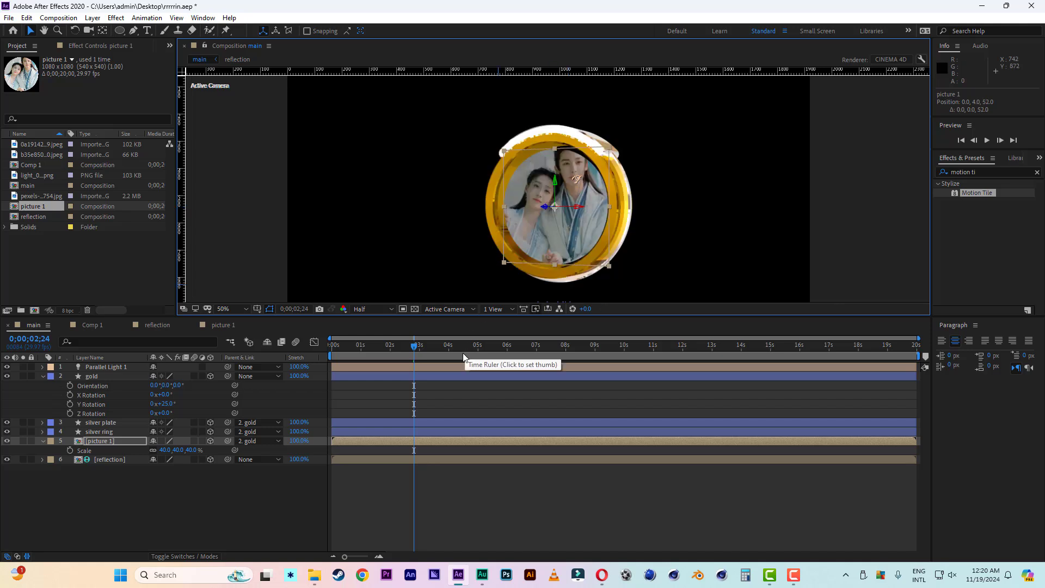
Set the silver plate layer's Extrusion Depth to 120
left_click(105, 423)
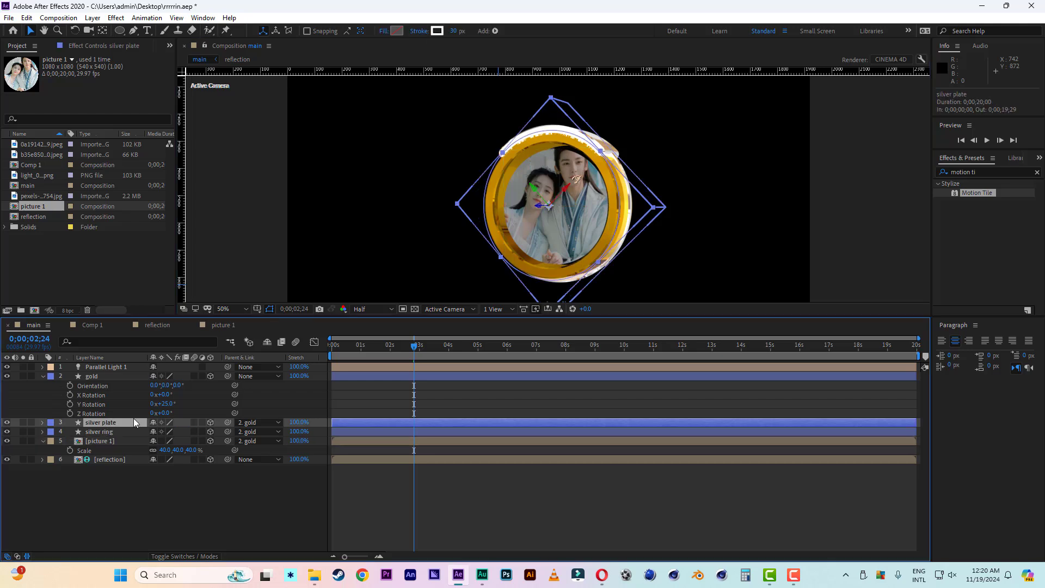
left_click(43, 423)
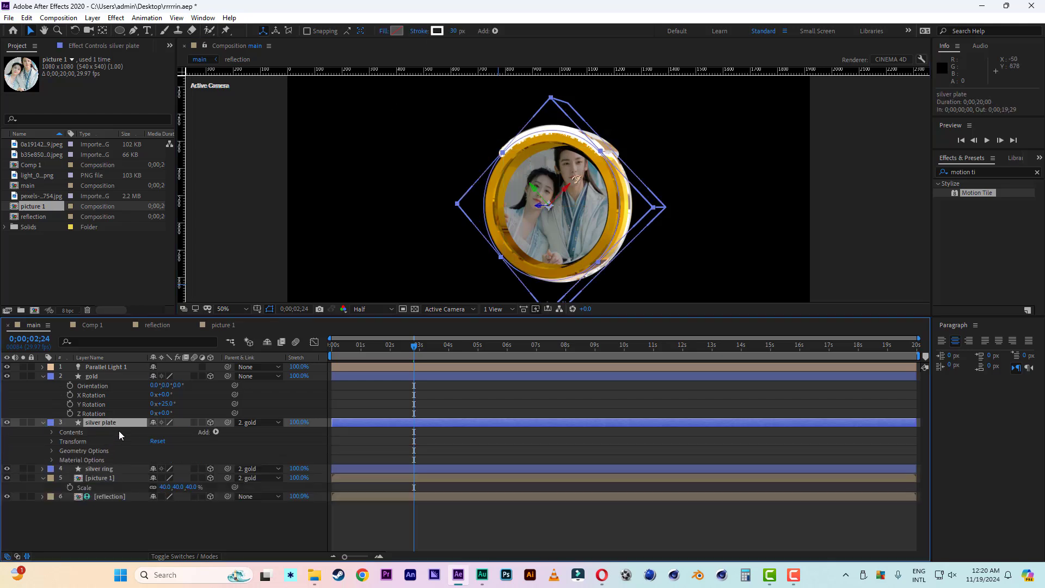
left_click(52, 451)
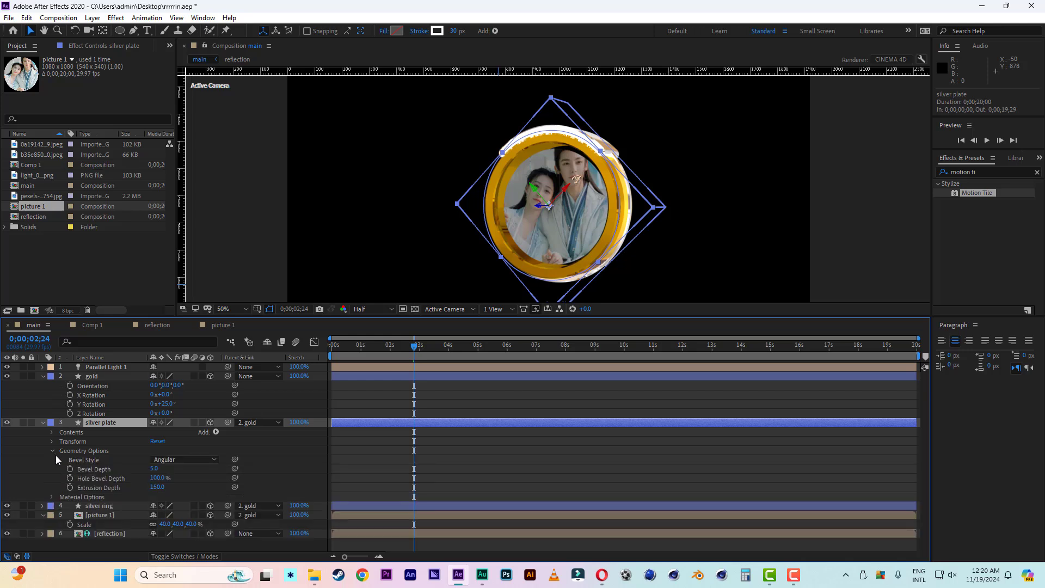
left_click(158, 488)
type("120")
key("Return")
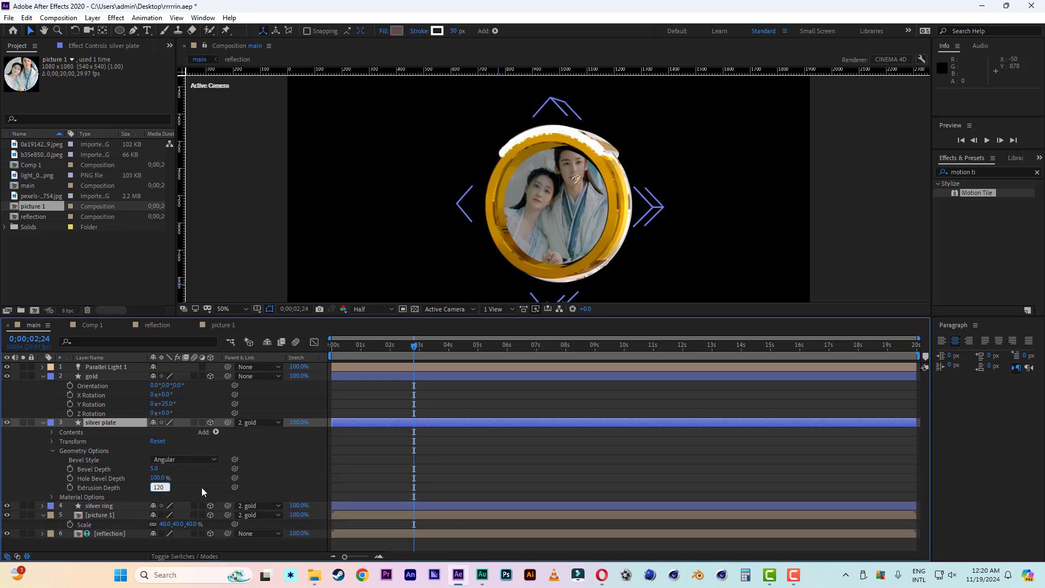
left_click(43, 422)
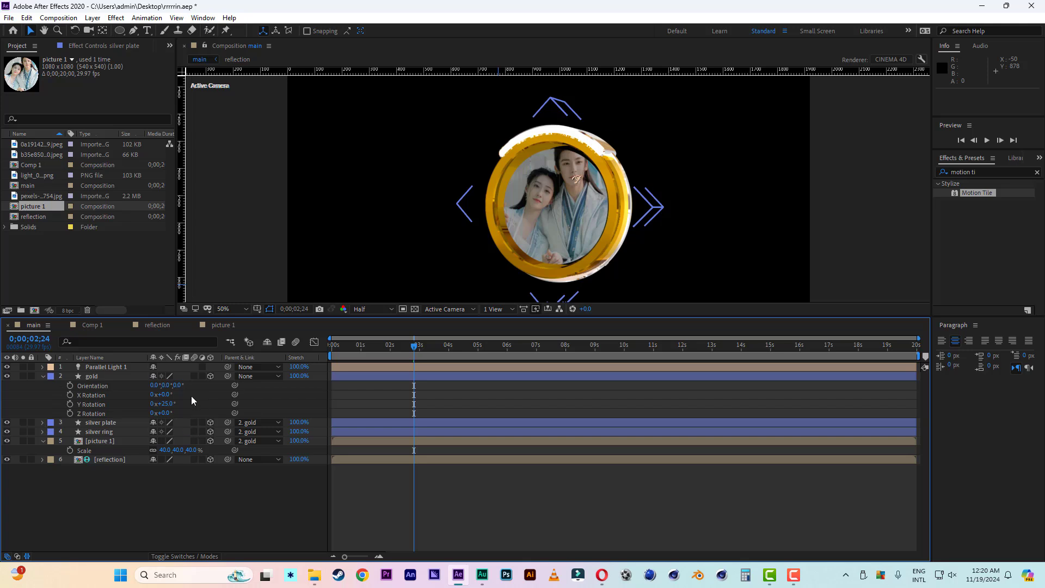
Set the gold layer's Y Rotation to 0° and the picture 1 layer's scale to 45%
left_click(385, 376)
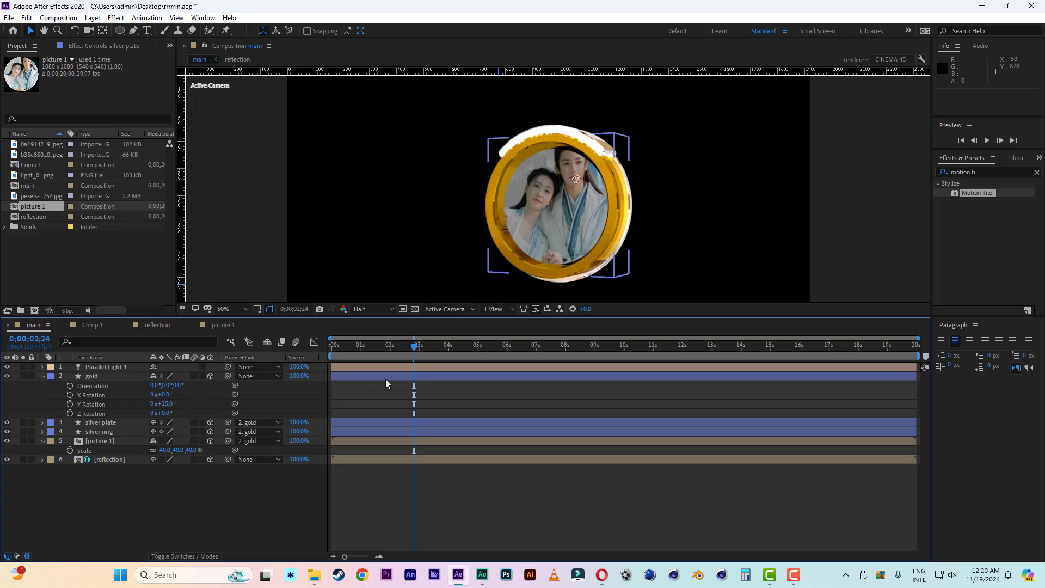
left_click(166, 404)
type("0")
key("Return")
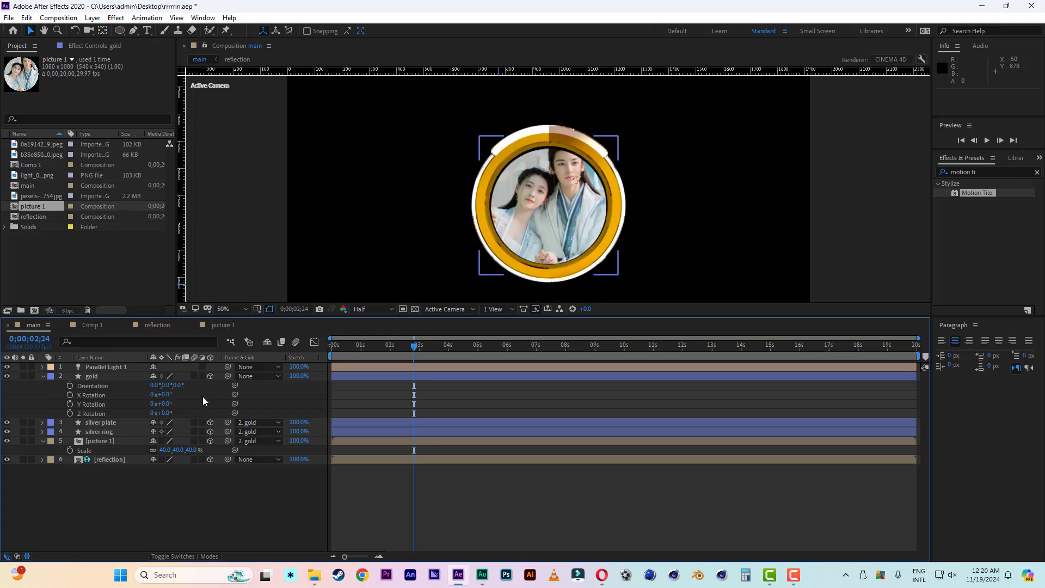
left_click(354, 377)
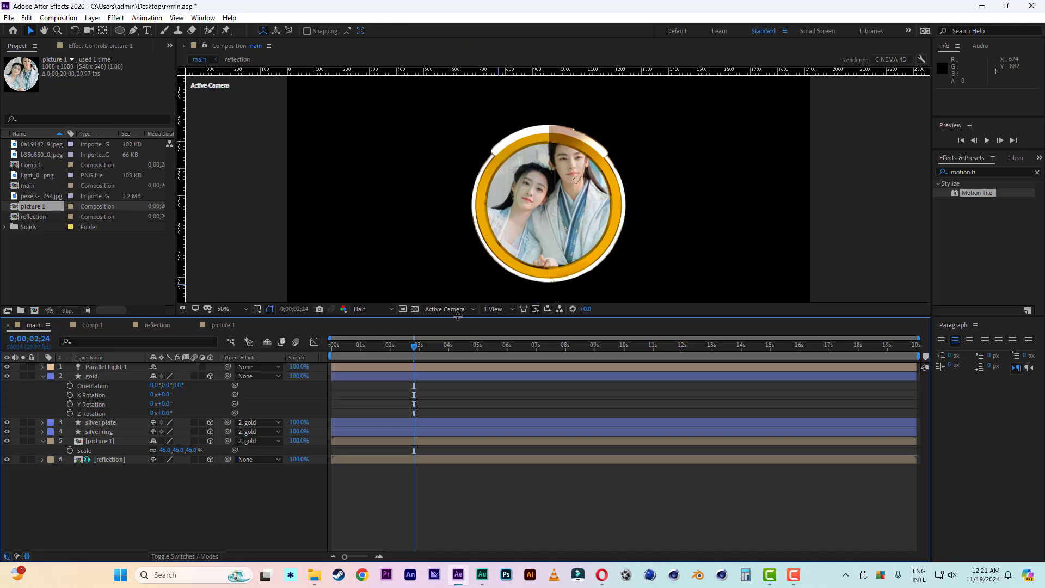
In the Top view, shift the silver plate layer about 12 px along its Z axis to centre it within the gold ring
left_click(460, 310)
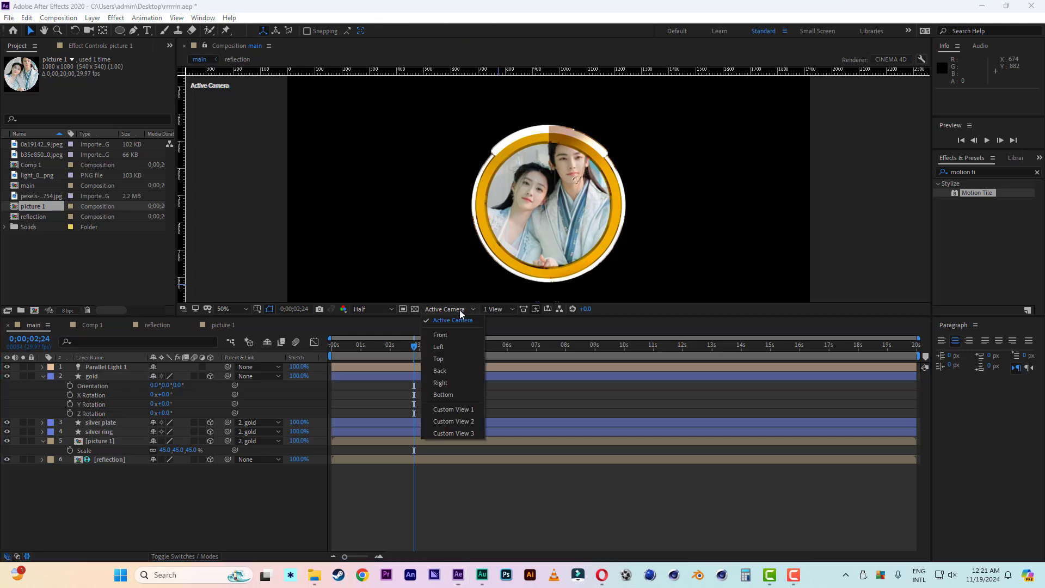
left_click(439, 361)
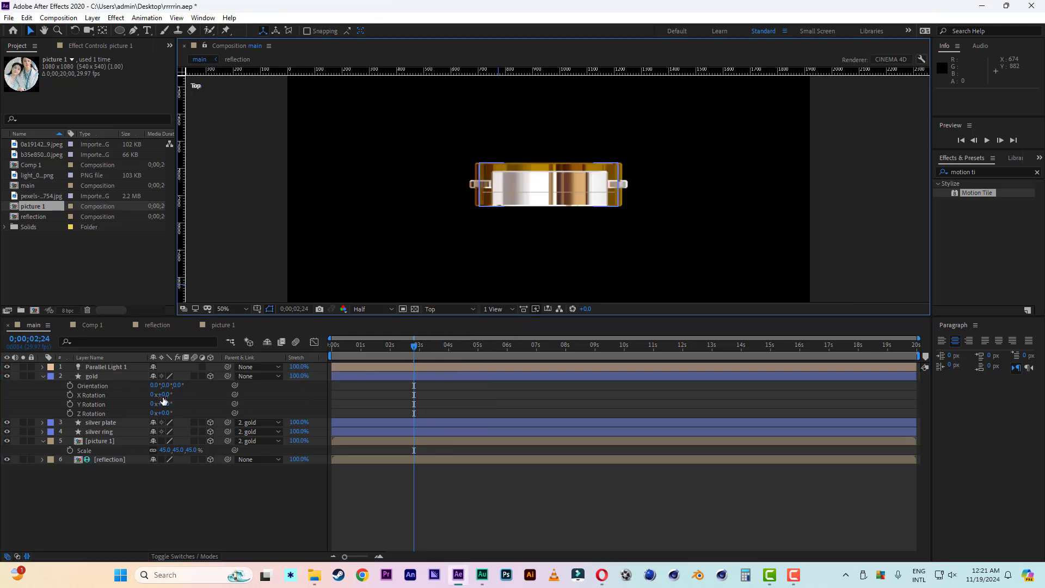
left_click(107, 432)
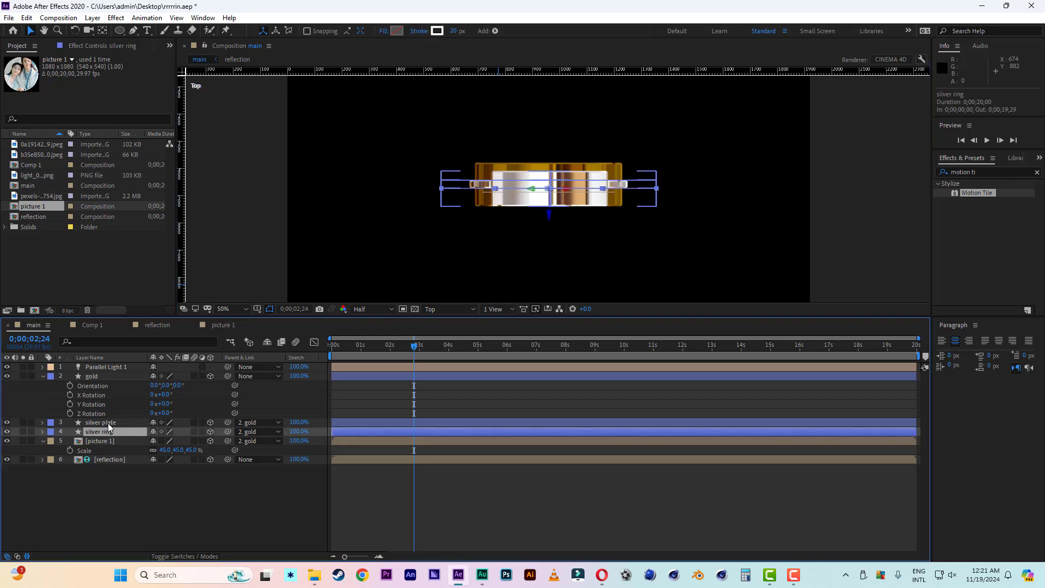
left_click(109, 422)
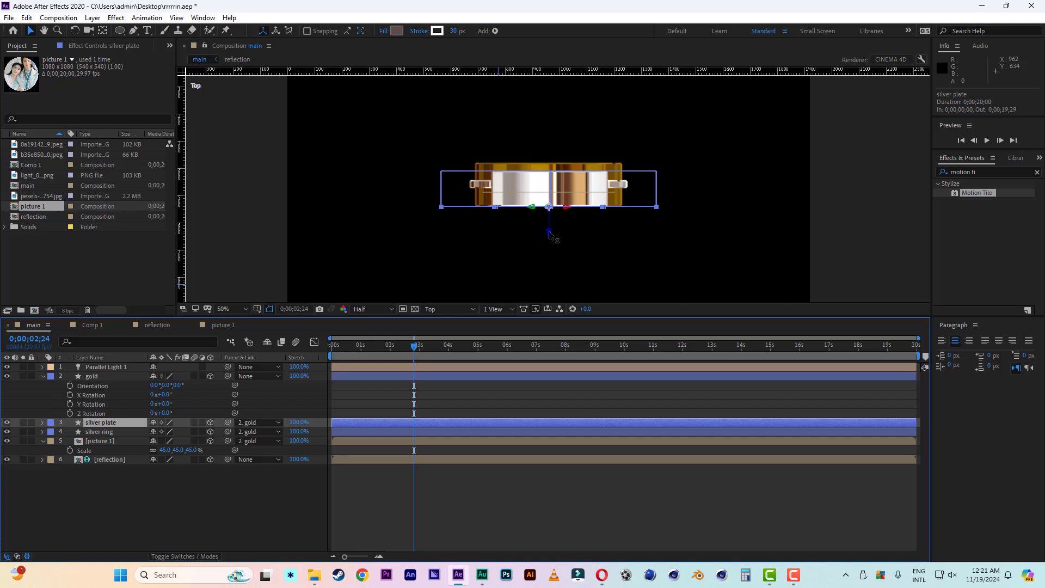
left_click_drag(548, 234, 548, 232)
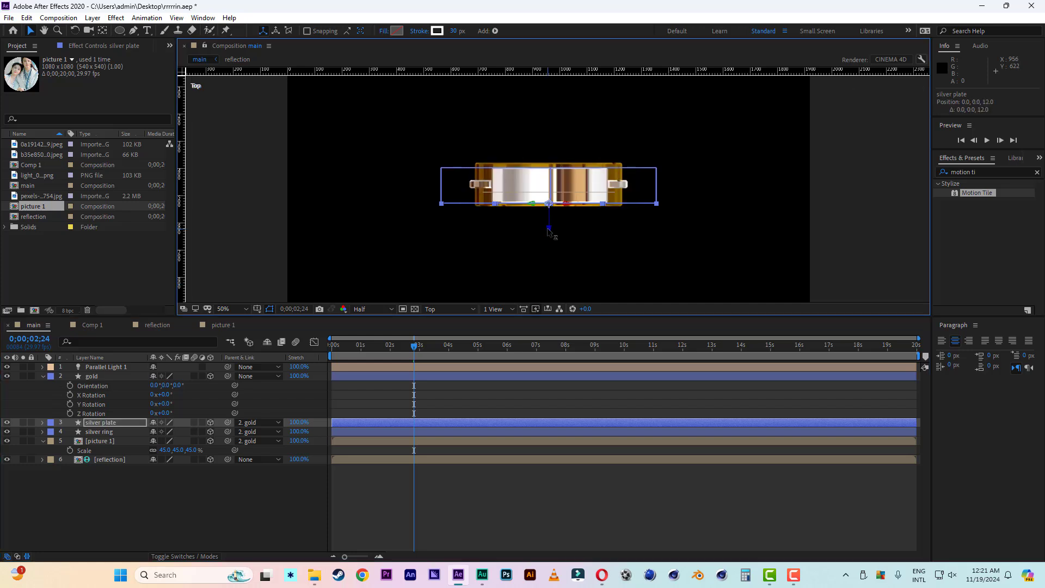
left_click(278, 508)
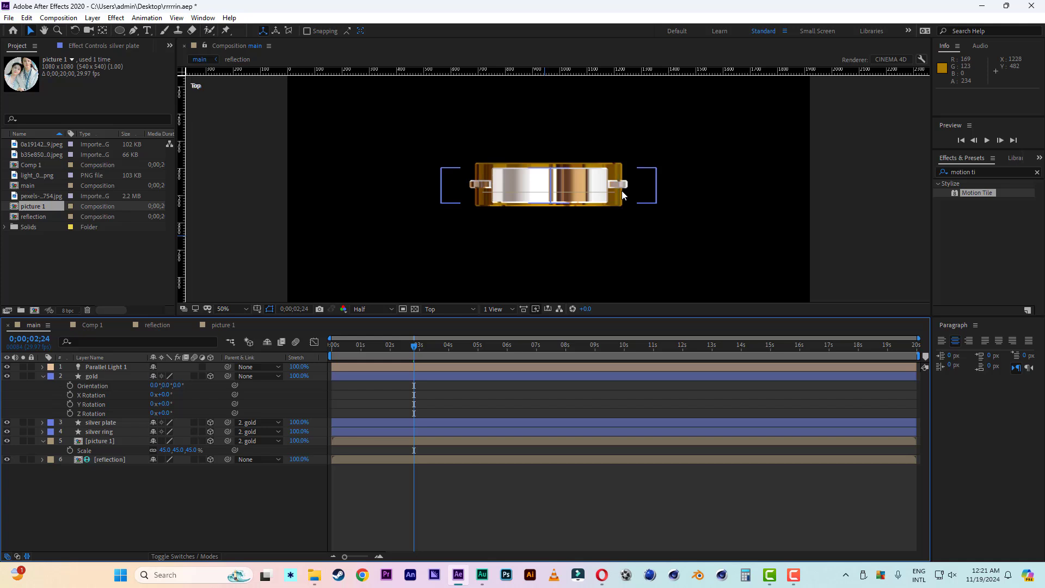
Switch back to the Active Camera view and save the project
left_click(443, 308)
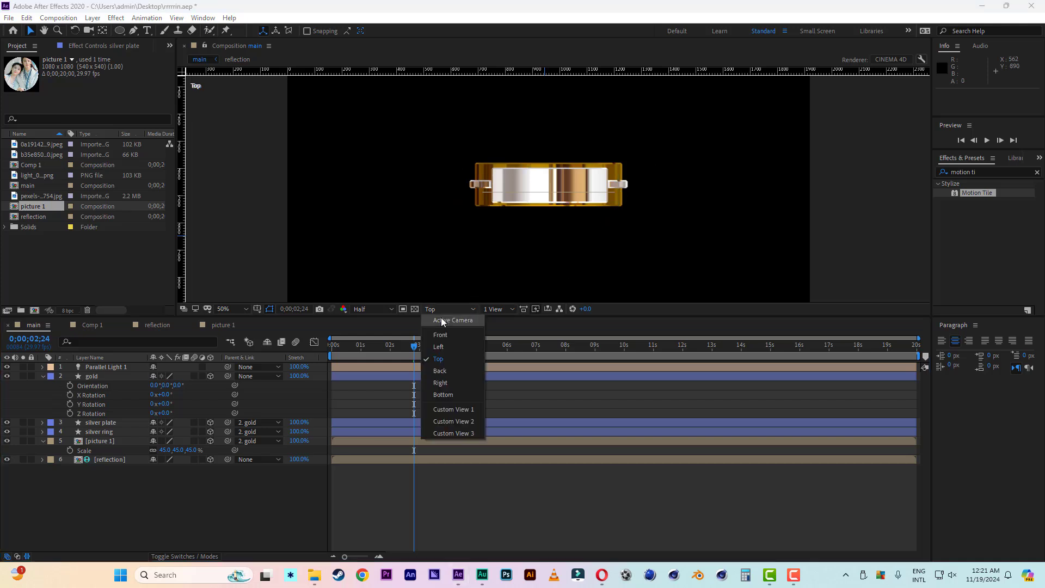
left_click(444, 318)
key("ctrl+s")
scroll(569, 178, "down", 2)
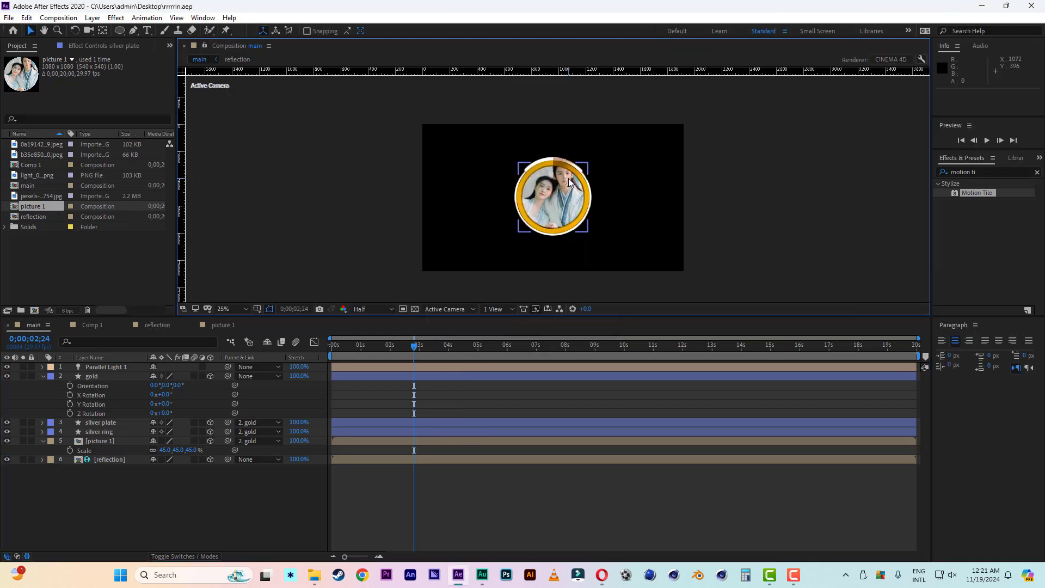
Move the gold layer about 1056 px towards the viewer along Z and about 148 px to the right along X
left_click(42, 441)
left_click(104, 377)
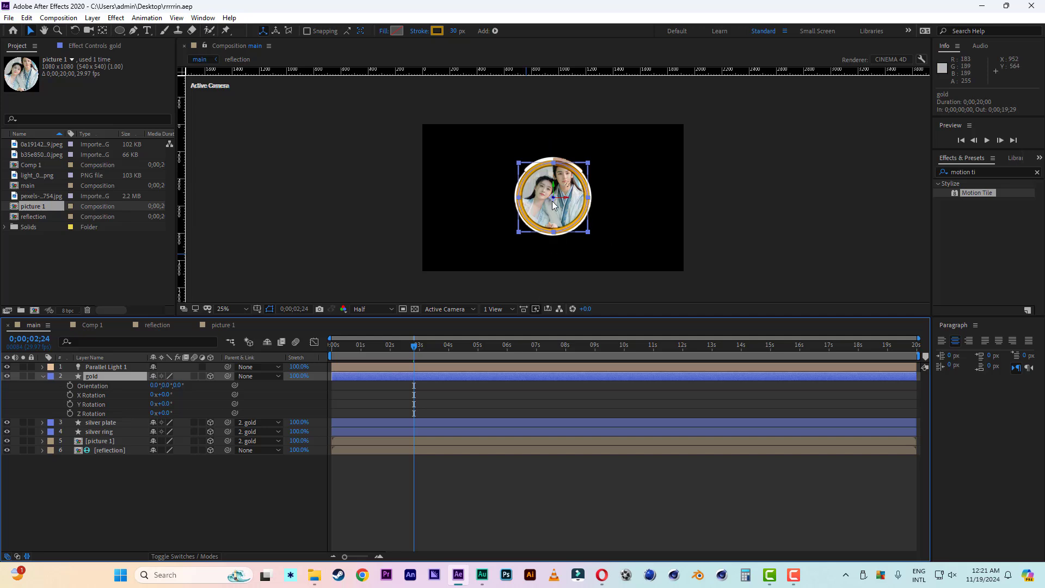
left_click_drag(555, 201, 670, 171)
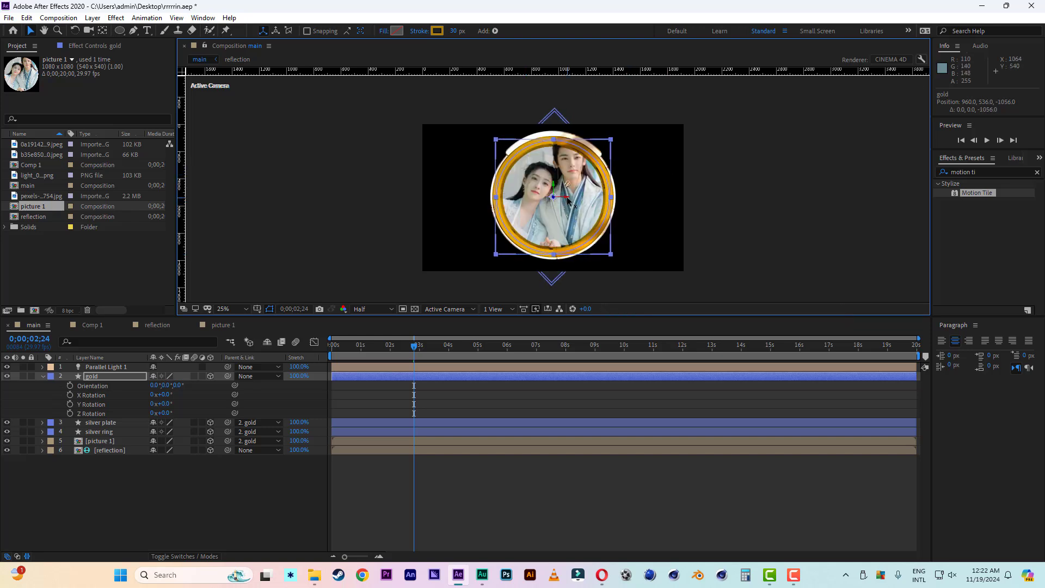
left_click_drag(568, 199, 601, 199)
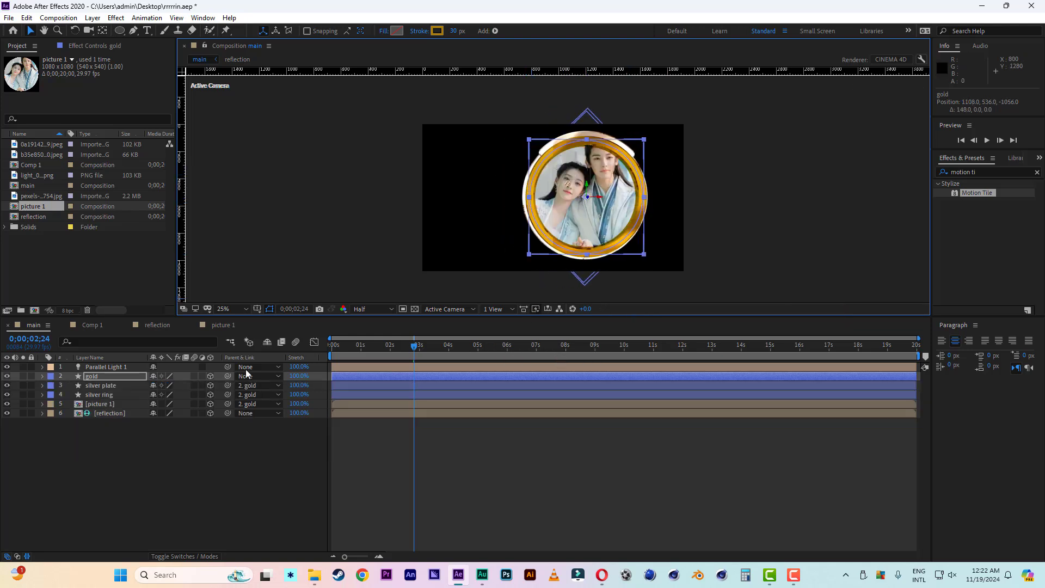
Set the gold layer's X Rotation to -16° and Y Rotation to 25°, and shift it to about 1081, 520, -1111
left_click_drag(164, 395, 184, 401)
key("ctrl+z")
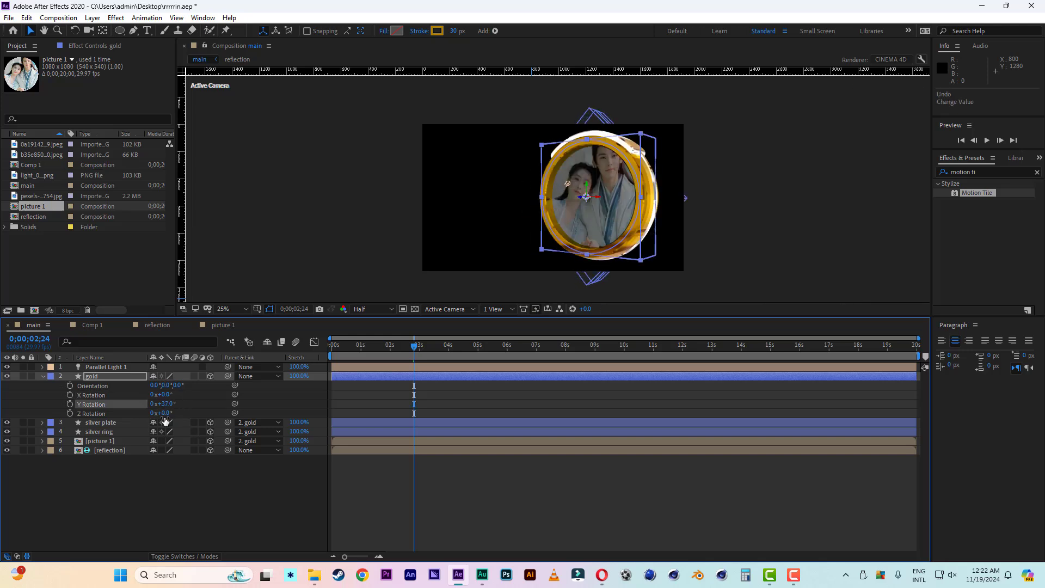
left_click_drag(164, 394, 161, 403)
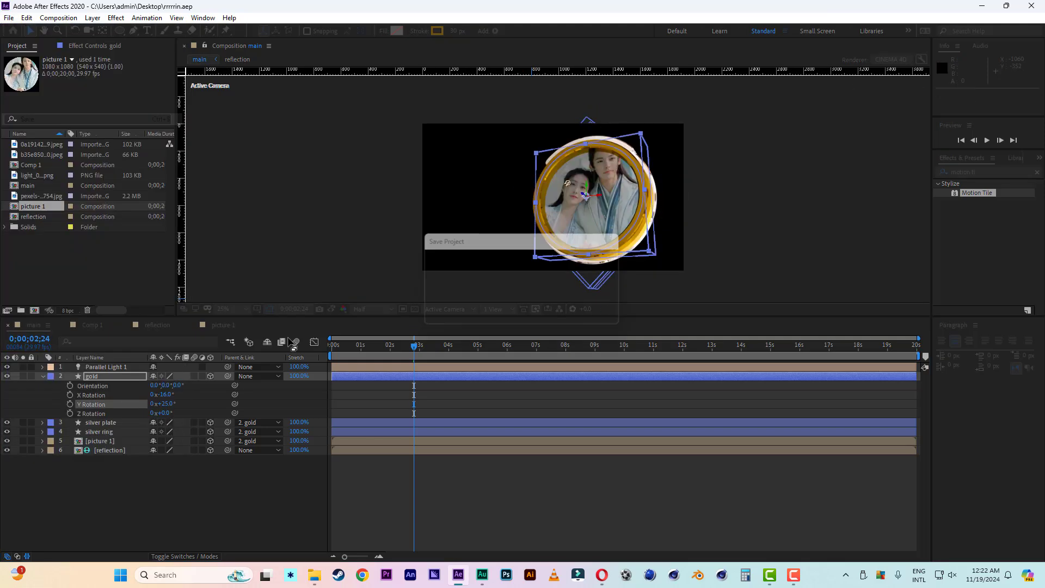
left_click_drag(583, 191, 670, 205)
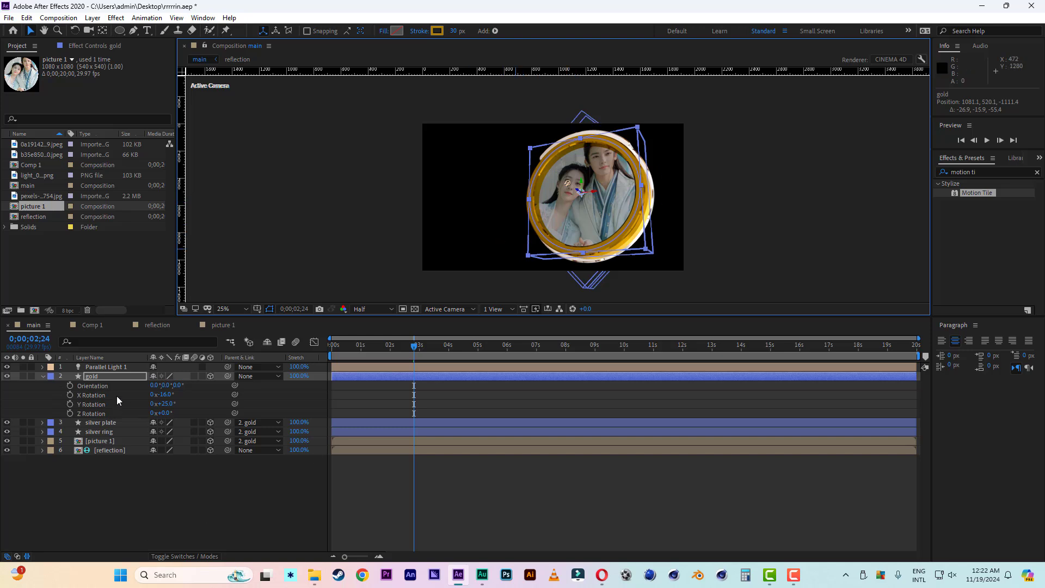
Duplicate the Parallel Light 1 layer
left_click(109, 368)
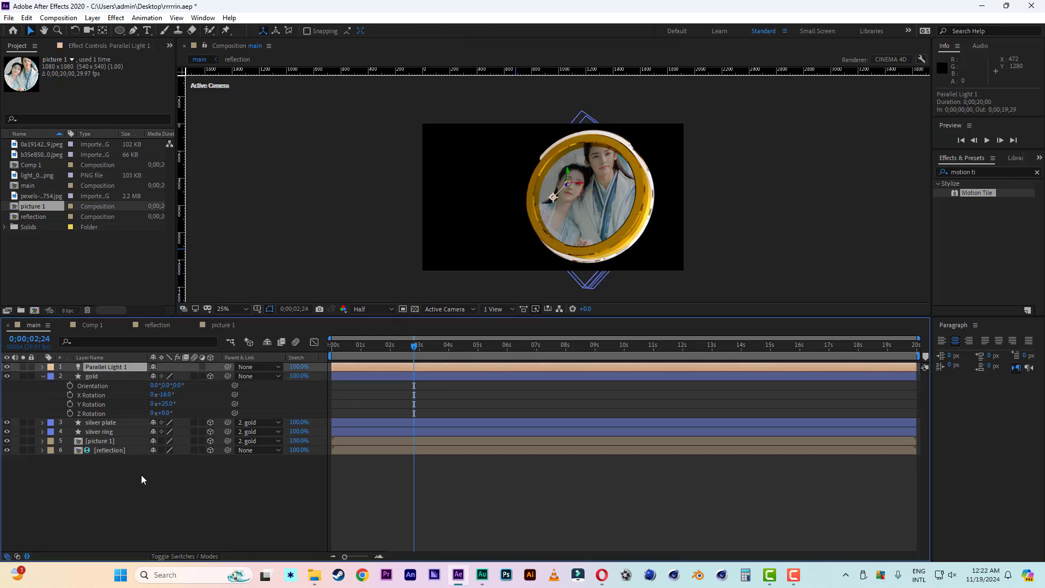
right_click(153, 521)
mouse_move(242, 401)
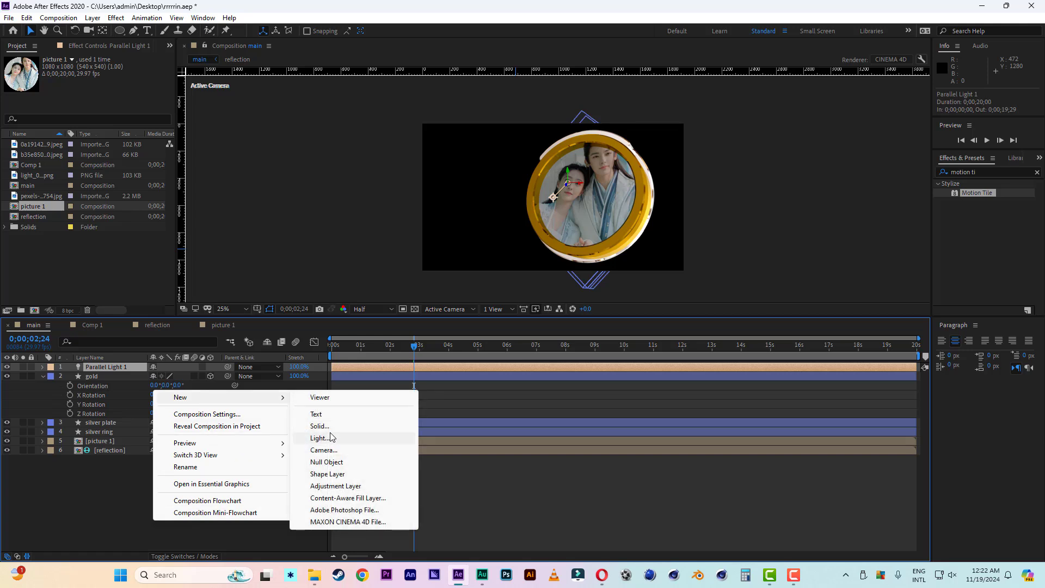
left_click(109, 368)
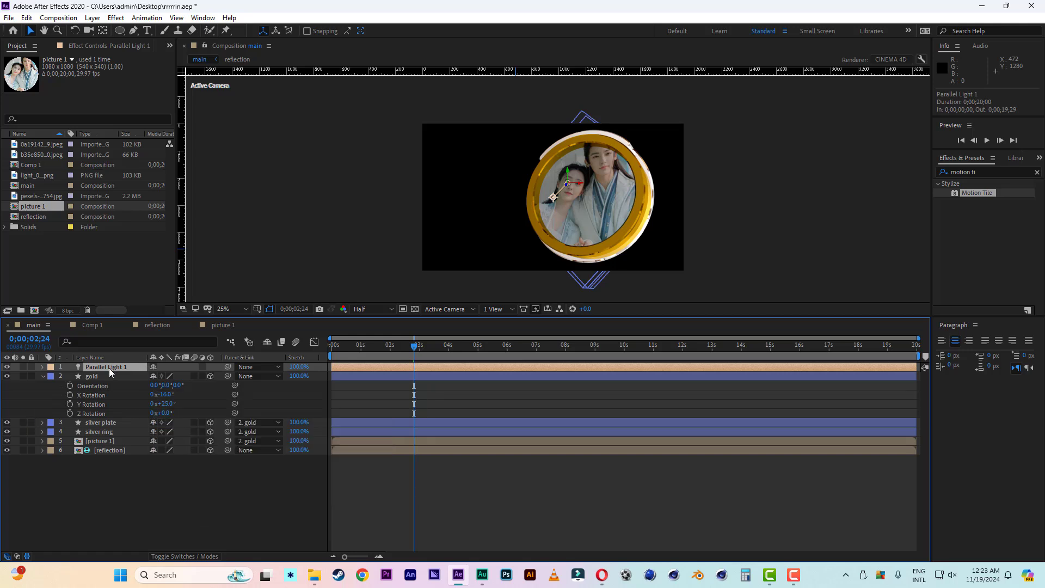
key("ctrl+d")
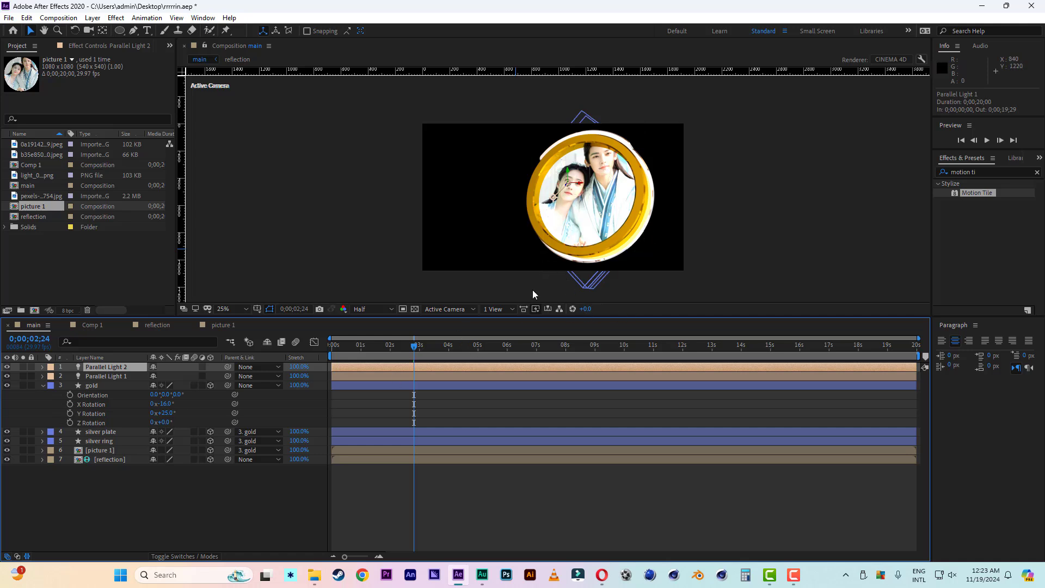
In Custom View 1, reposition Parallel Light 2 in front of the pendant at about -471, 206, -1422 and adjust its point of interest
left_click(440, 310)
left_click(459, 409)
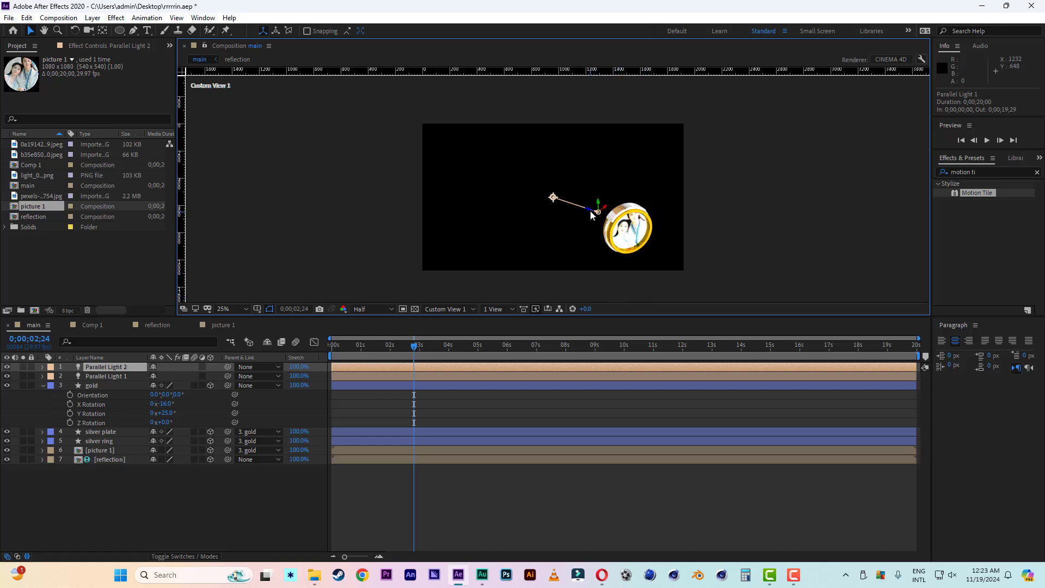
left_click_drag(590, 212, 828, 259)
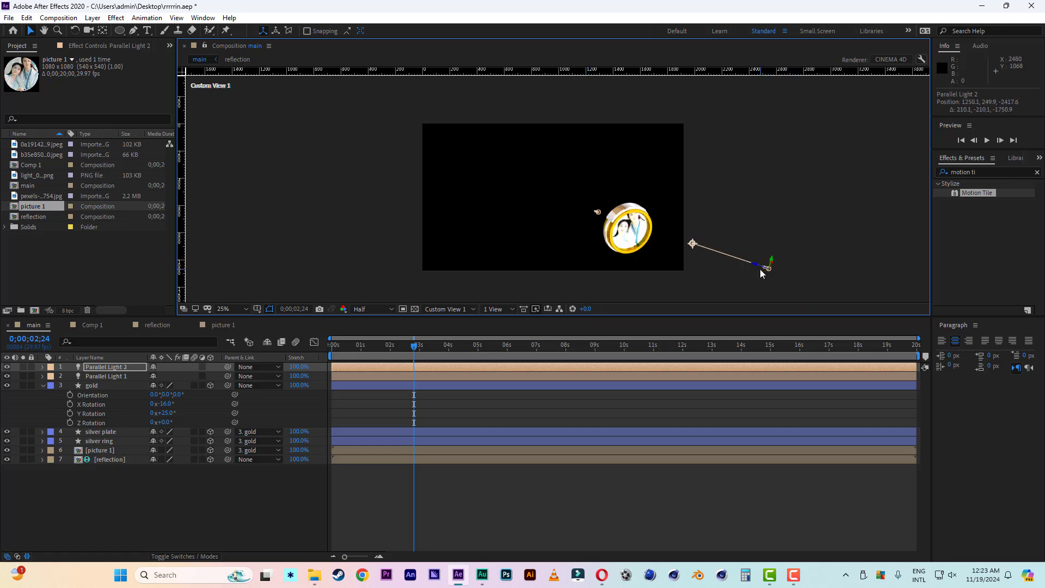
left_click_drag(773, 265, 753, 292)
left_click_drag(674, 272, 764, 264)
key("comma")
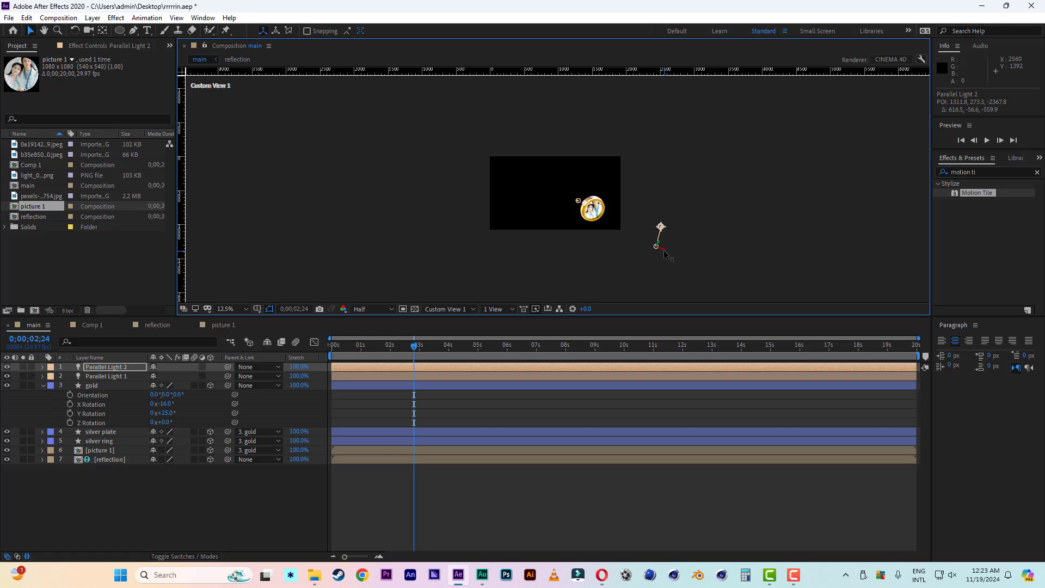
left_click_drag(669, 251, 528, 253)
Return to the Active Camera view and toggle Parallel Light 1's visibility to compare the lighting
left_click(452, 309)
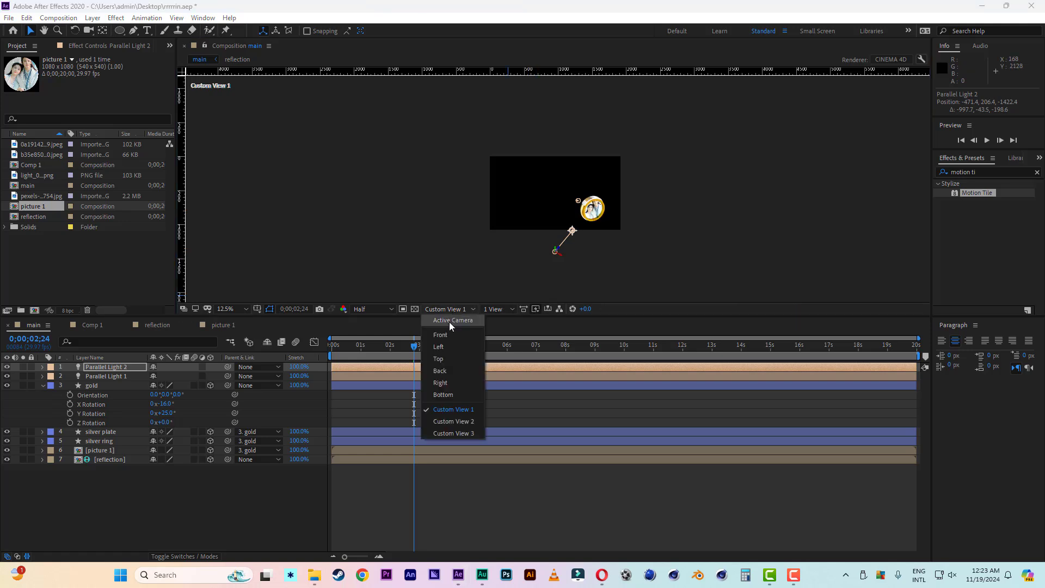
left_click(449, 321)
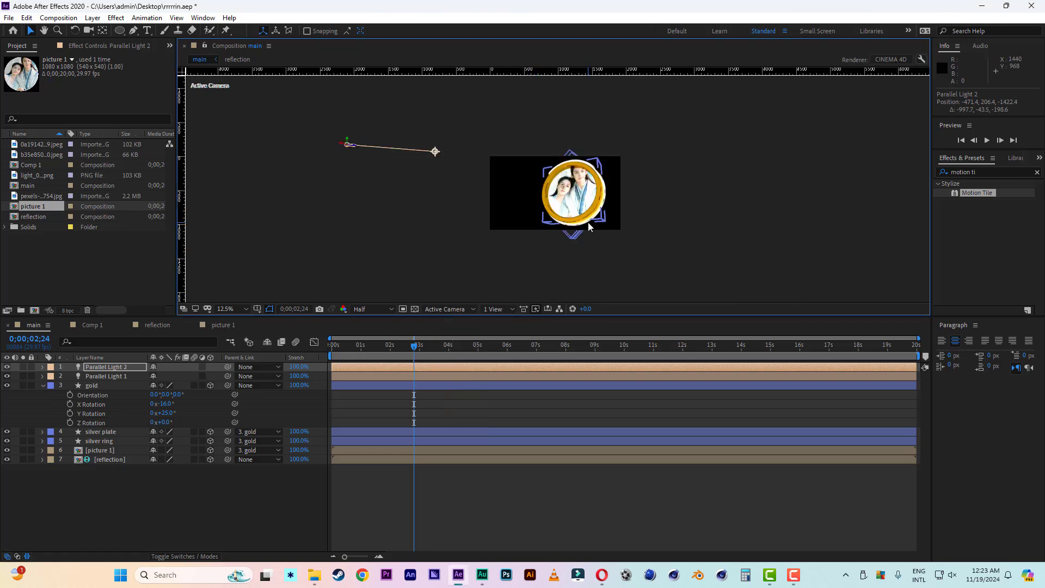
key("period")
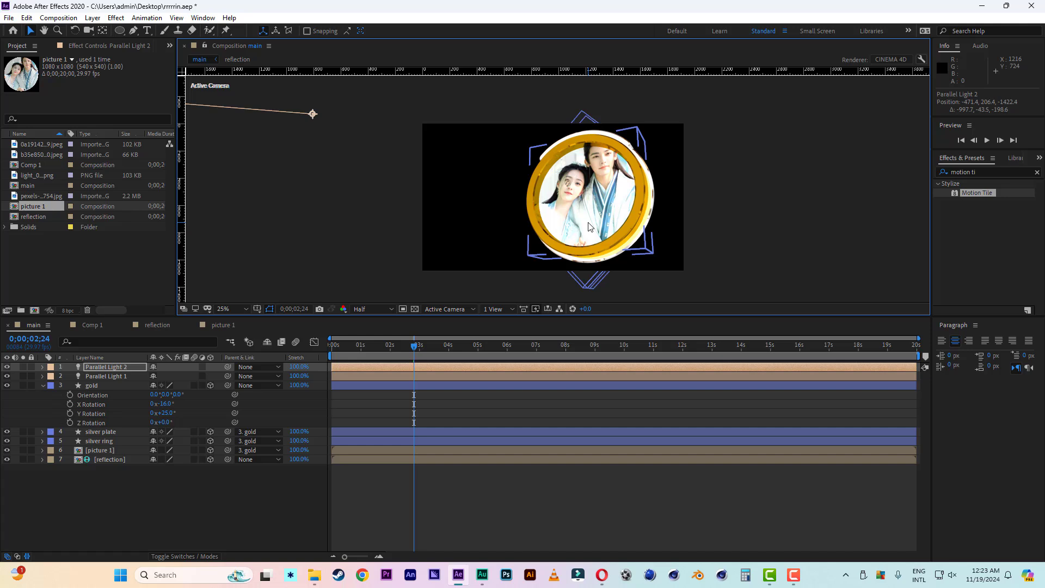
left_click(7, 380)
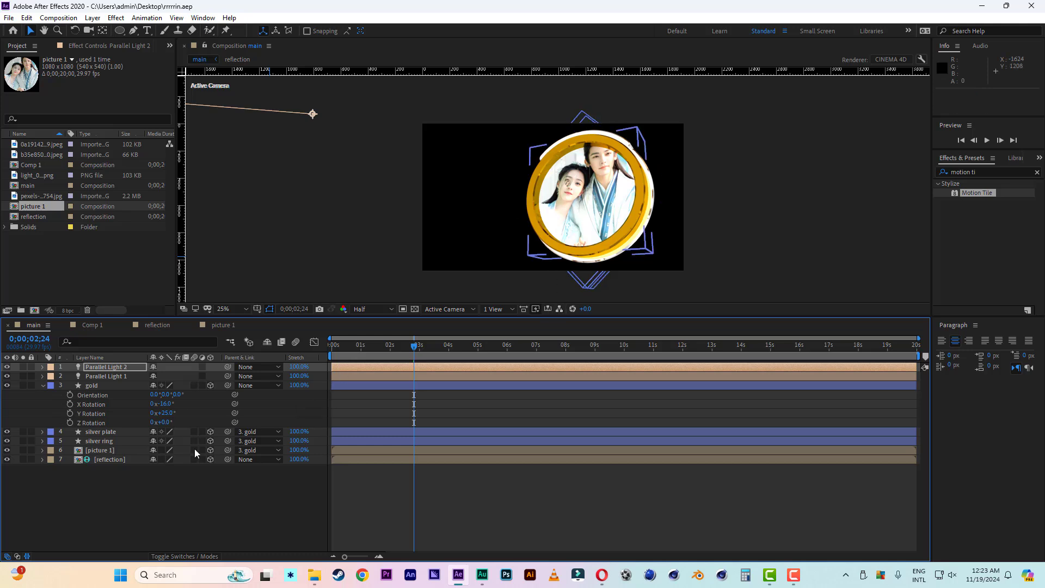
At 0;00;02;29, set keyframes on the gold layer's Position, Orientation and X, Y and Z Rotation
left_click(98, 386)
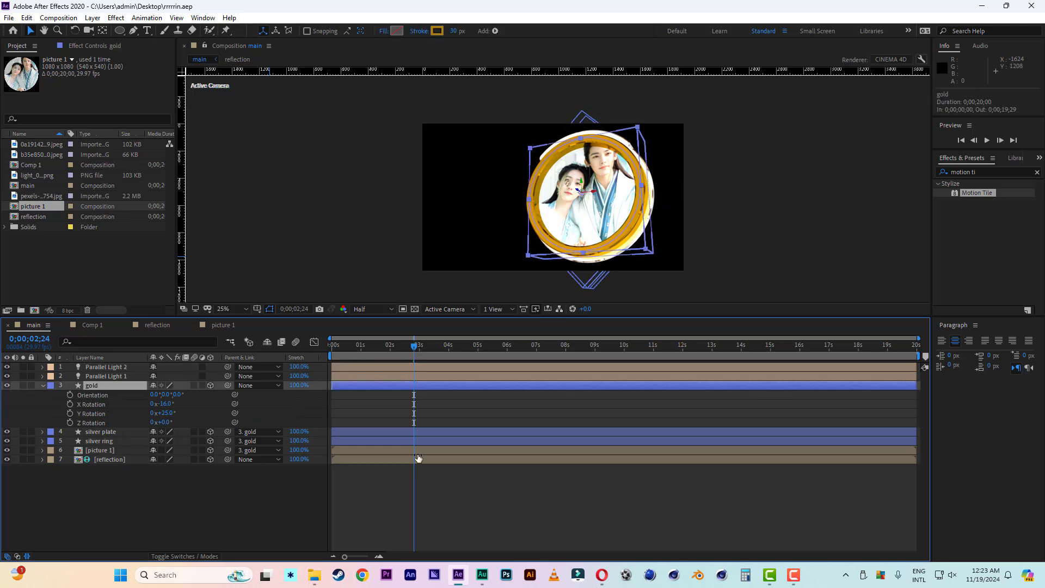
left_click_drag(367, 344, 419, 352)
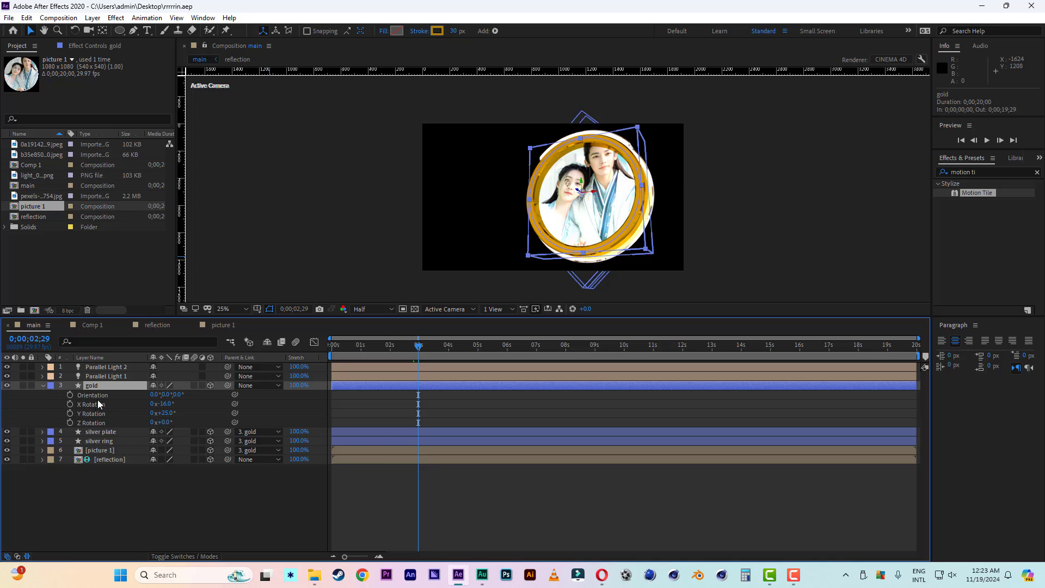
key("shift+p")
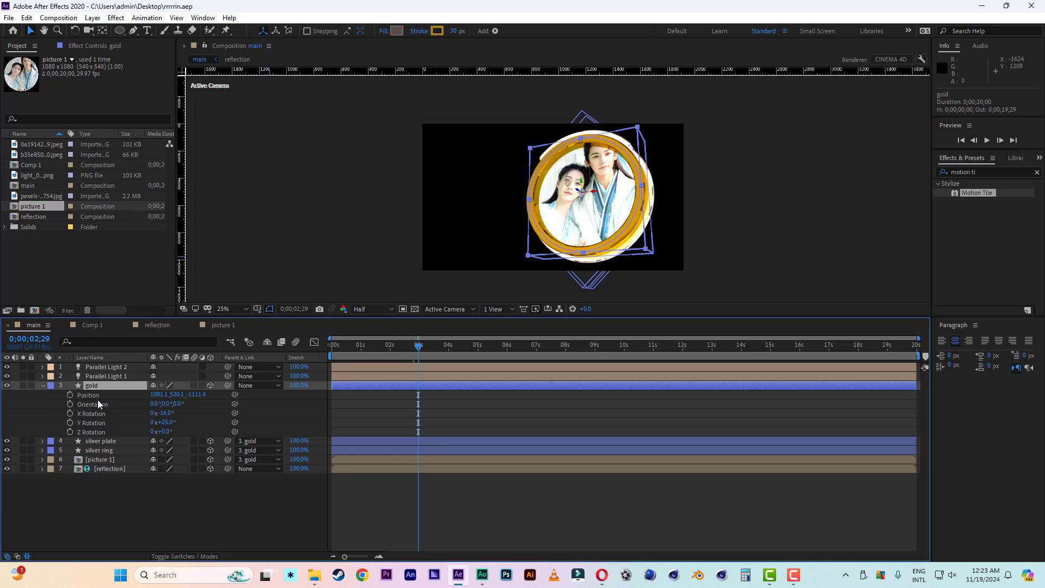
left_click(70, 395)
left_click(70, 404)
left_click(70, 413)
left_click(69, 422)
left_click(70, 432)
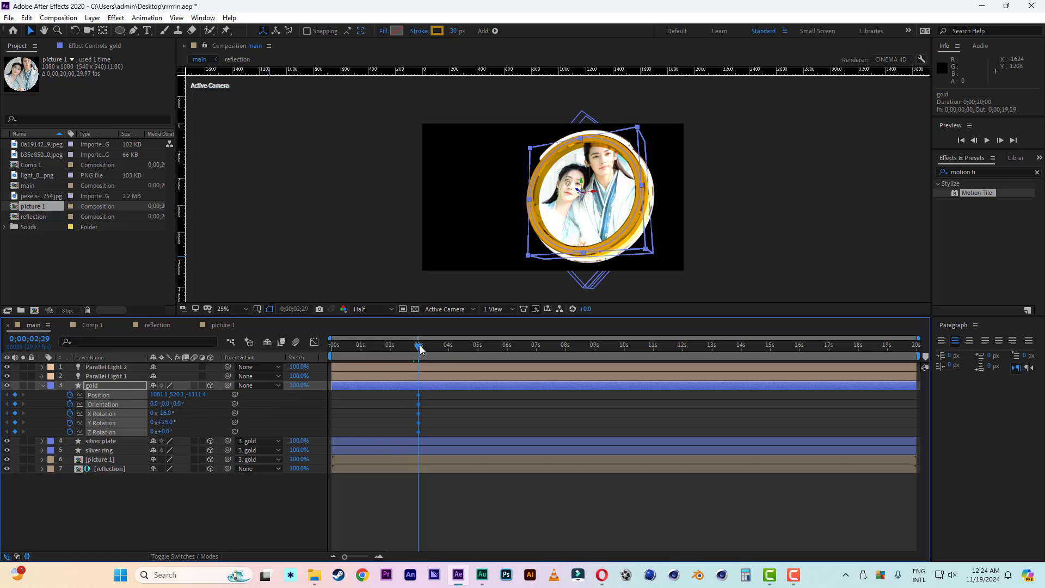
At 0;00;00;00, move the gold layer off-frame to about -1842, 556, 3648 and set its Y Rotation to 2x+91°
left_click_drag(421, 349, 318, 351)
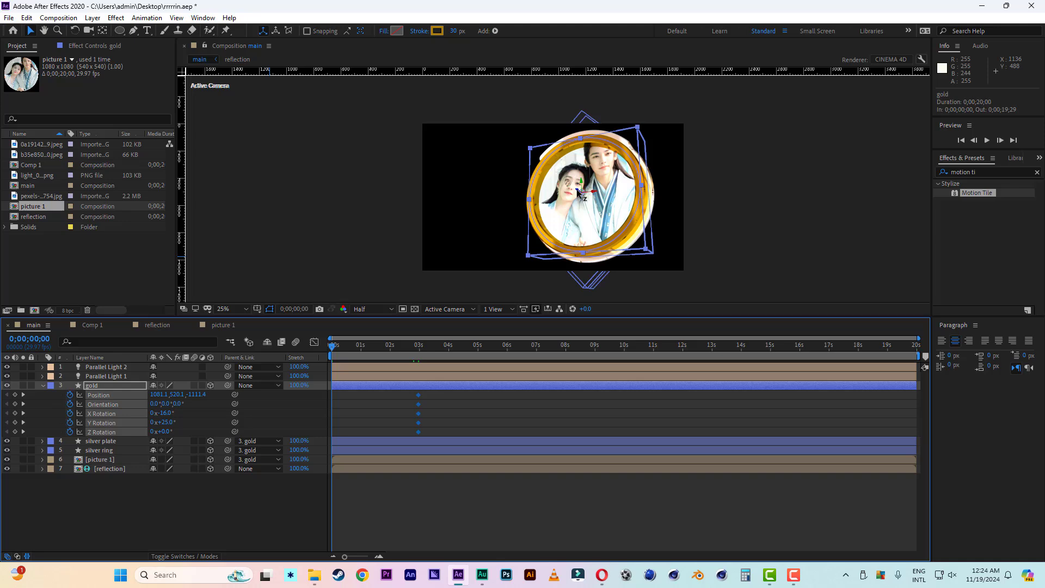
left_click_drag(578, 191, 361, 205)
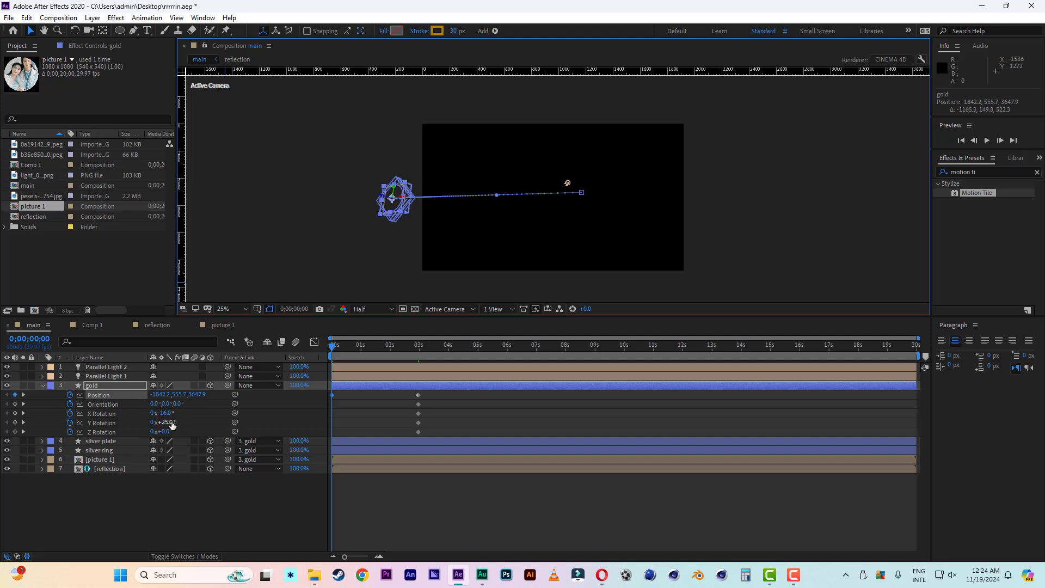
left_click_drag(172, 425, 387, 433)
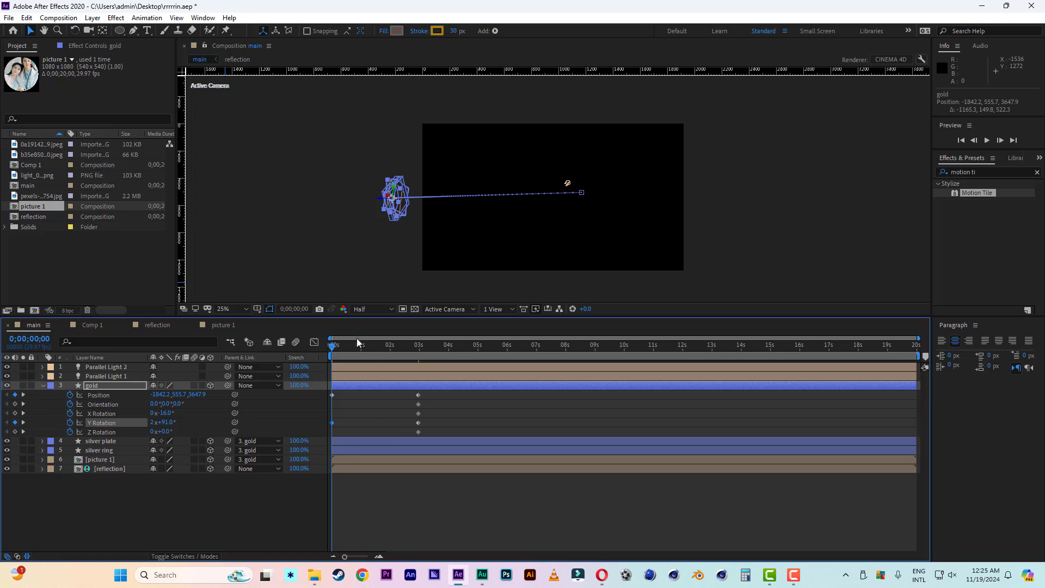
In the Top view, bend the gold layer's motion path into a curve by pulling out the first Position keyframe's handle
left_click_drag(335, 350, 406, 358)
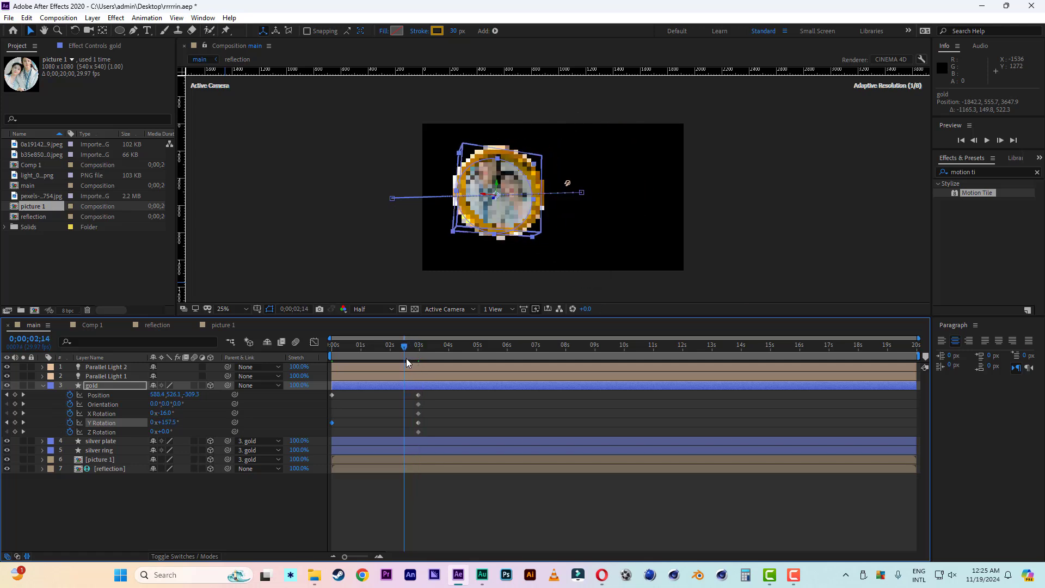
left_click(392, 199)
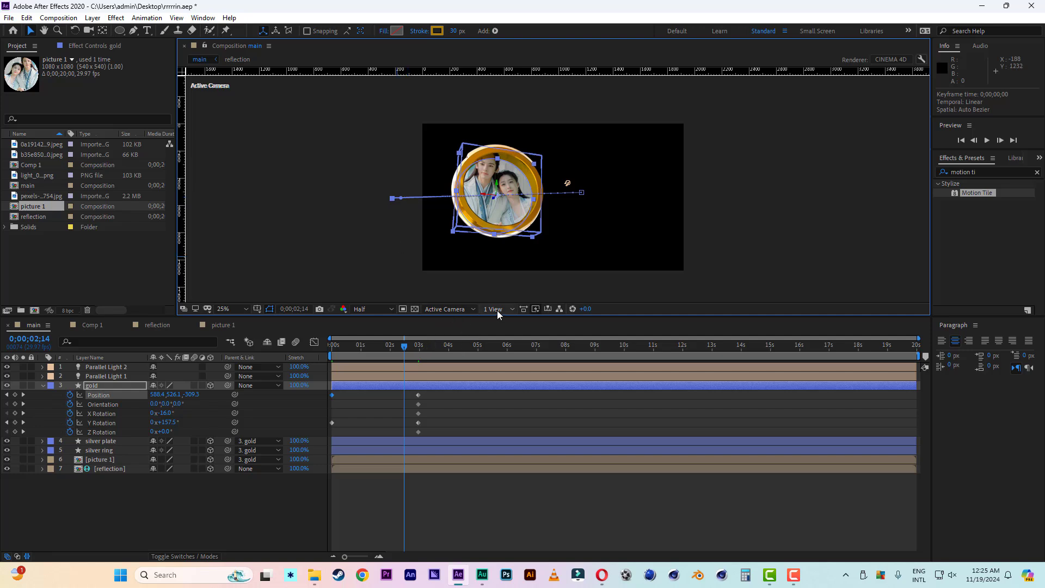
left_click(451, 309)
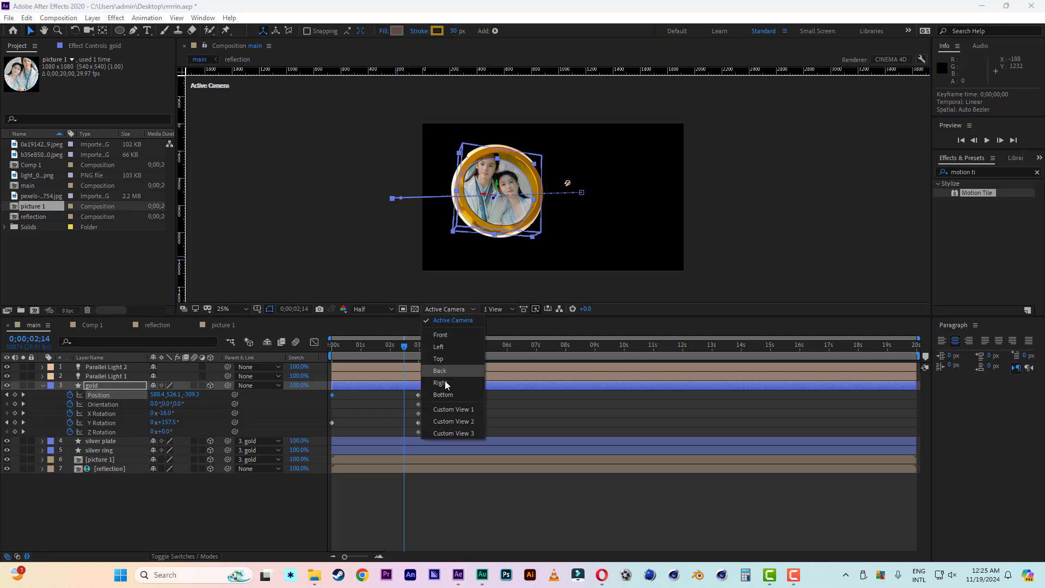
left_click(447, 358)
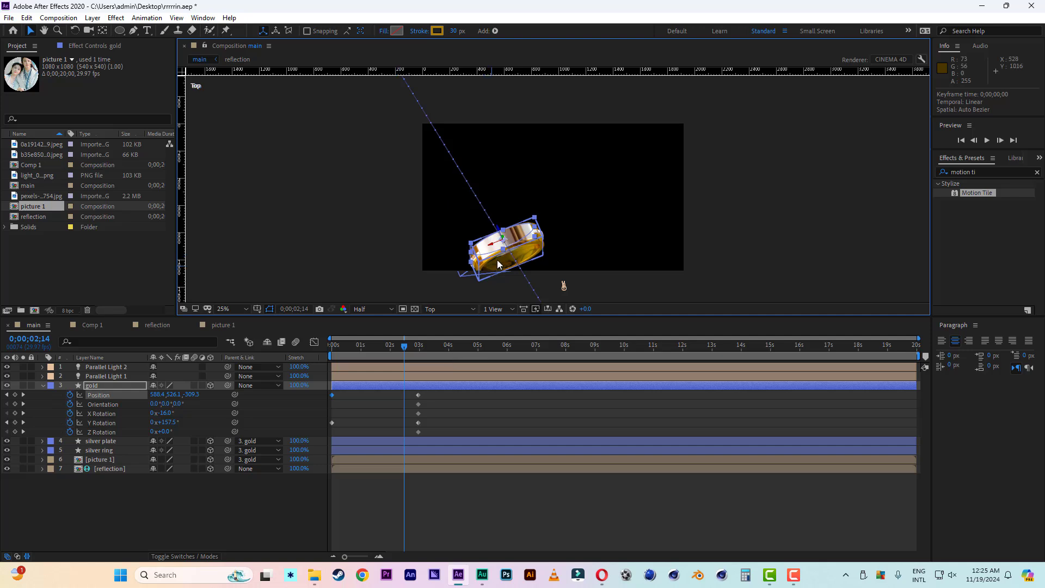
scroll(510, 253, "down", 2)
scroll(510, 253, "up", 1)
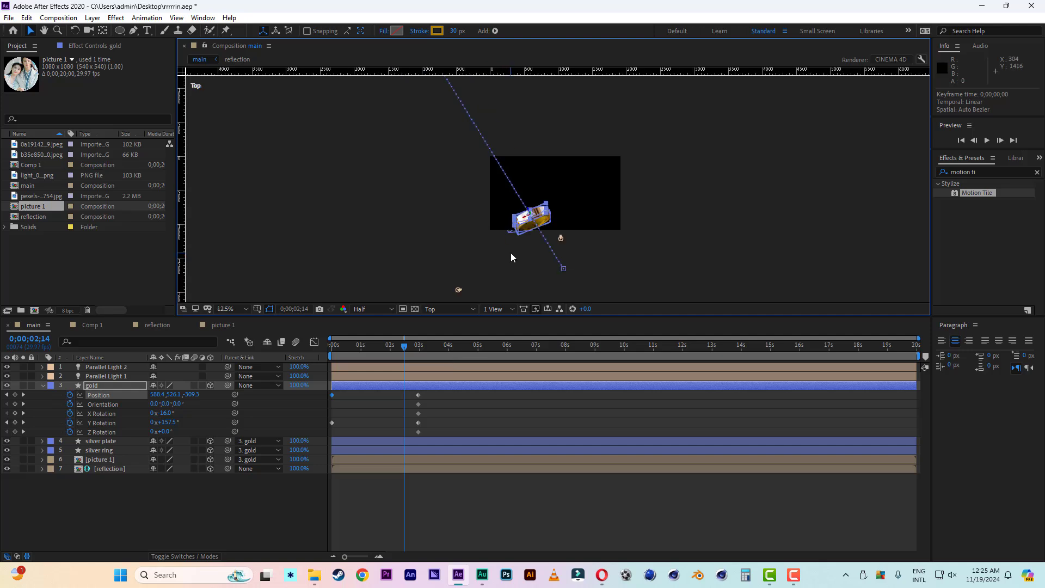
key("h")
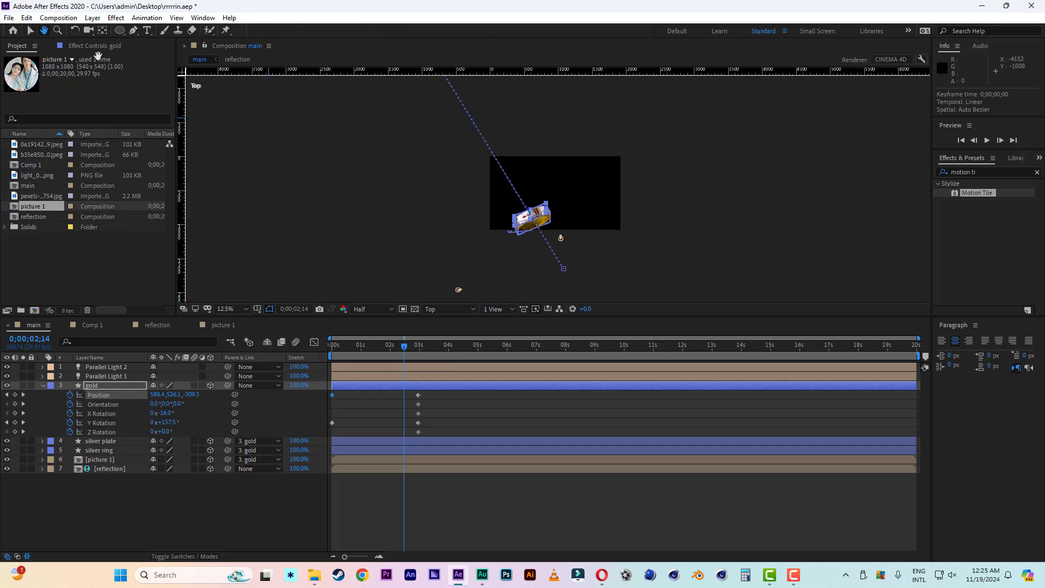
left_click_drag(623, 222, 697, 368)
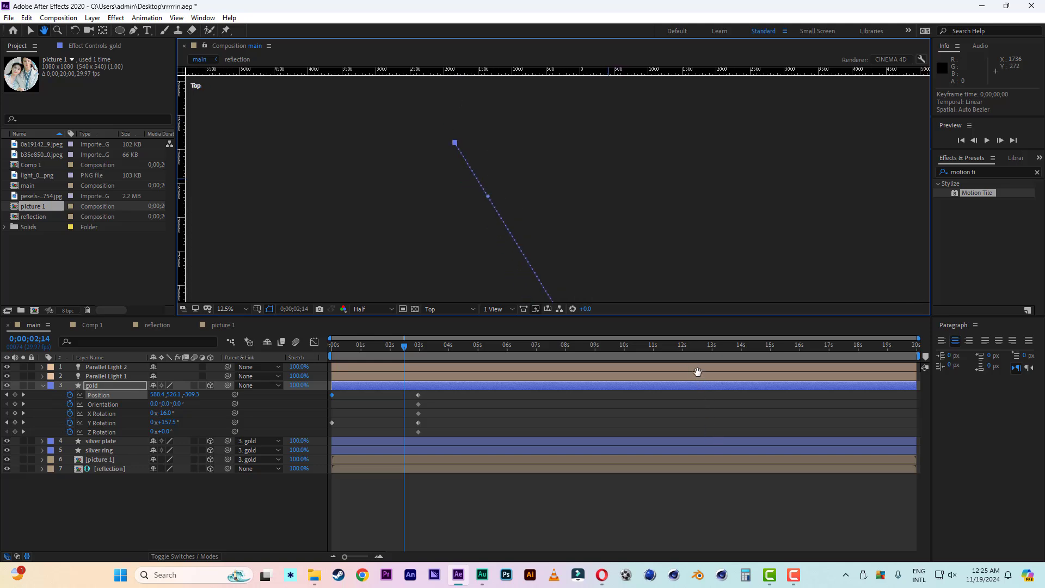
scroll(542, 229, "down", 2)
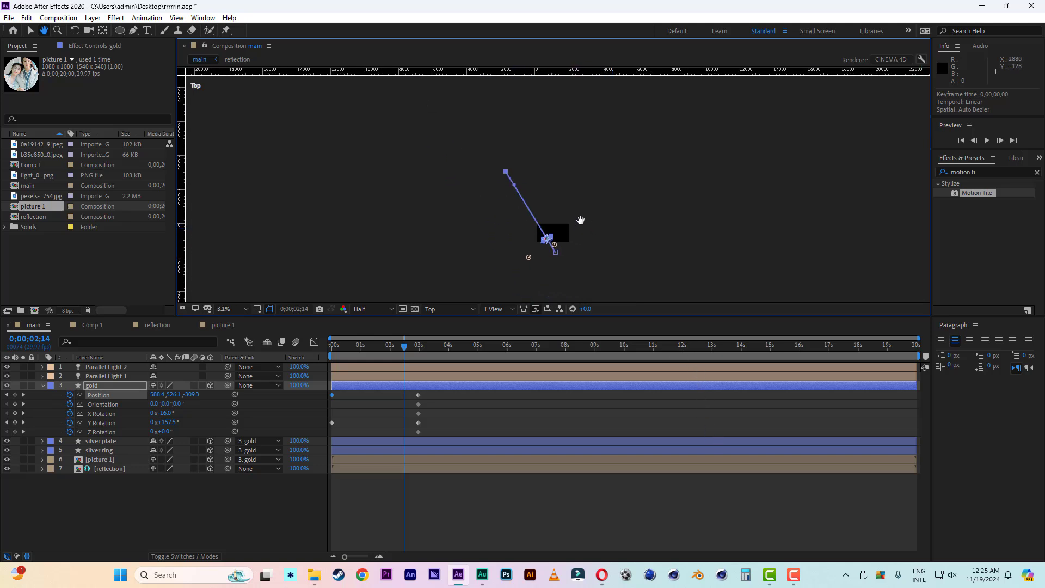
left_click(30, 33)
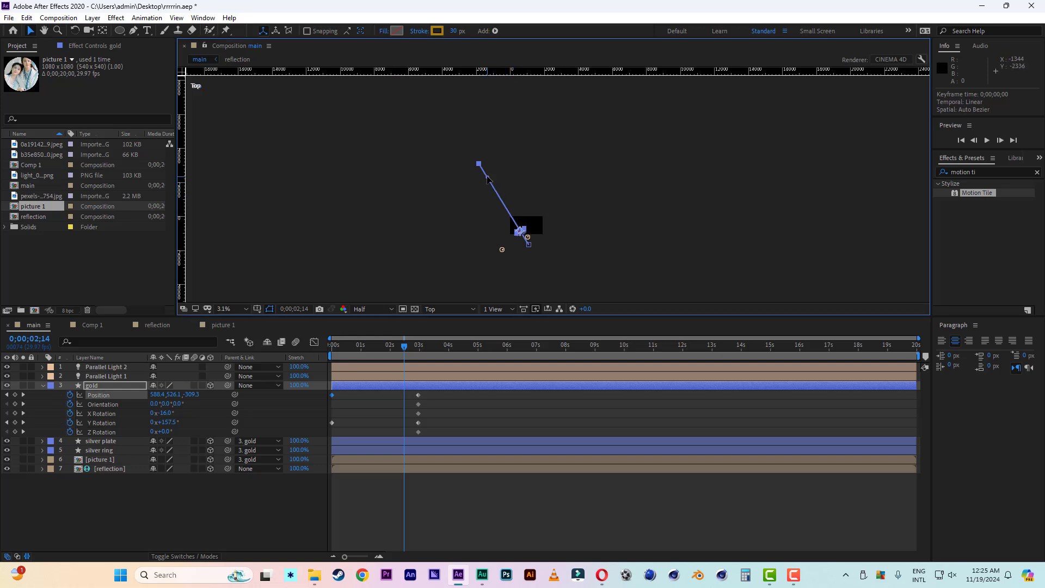
left_click_drag(488, 179, 546, 166)
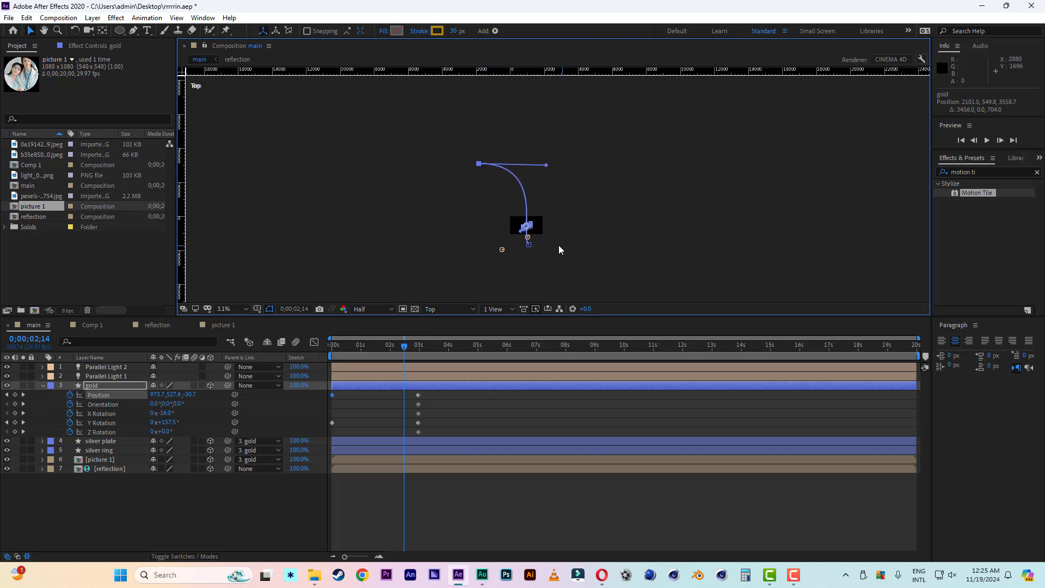
Return to the Active Camera view and examine the curved motion path with the whole composition frame in sight
scroll(558, 245, "up", 1)
left_click(451, 309)
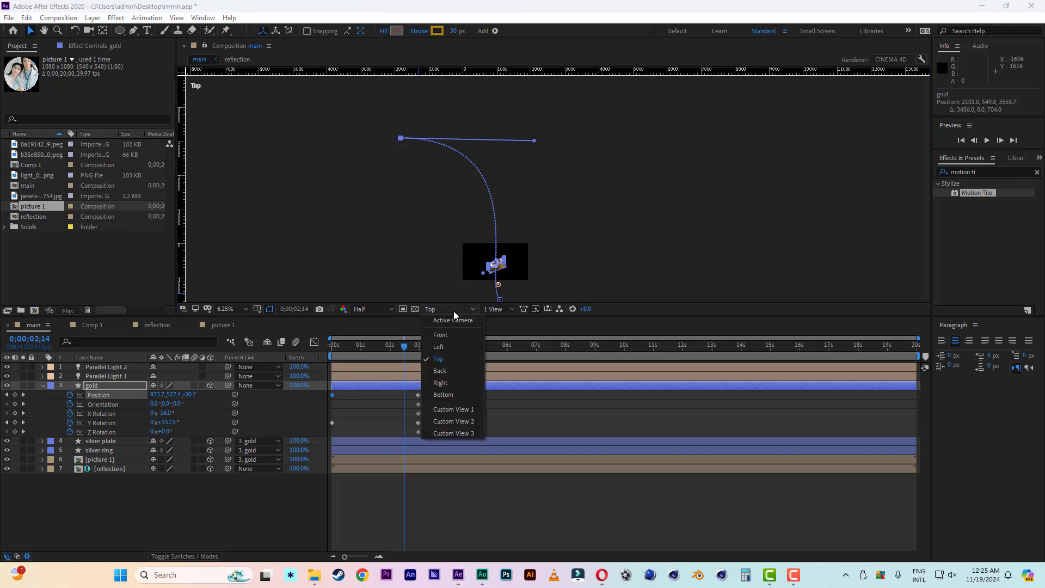
left_click(453, 320)
scroll(508, 259, "up", 1)
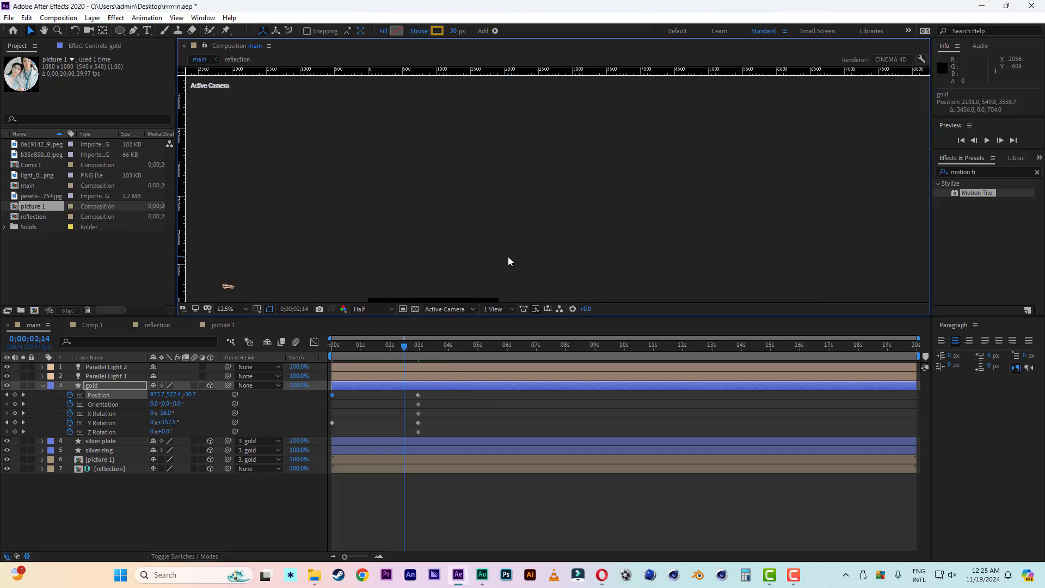
left_click(44, 31)
left_click_drag(519, 203, 590, 88)
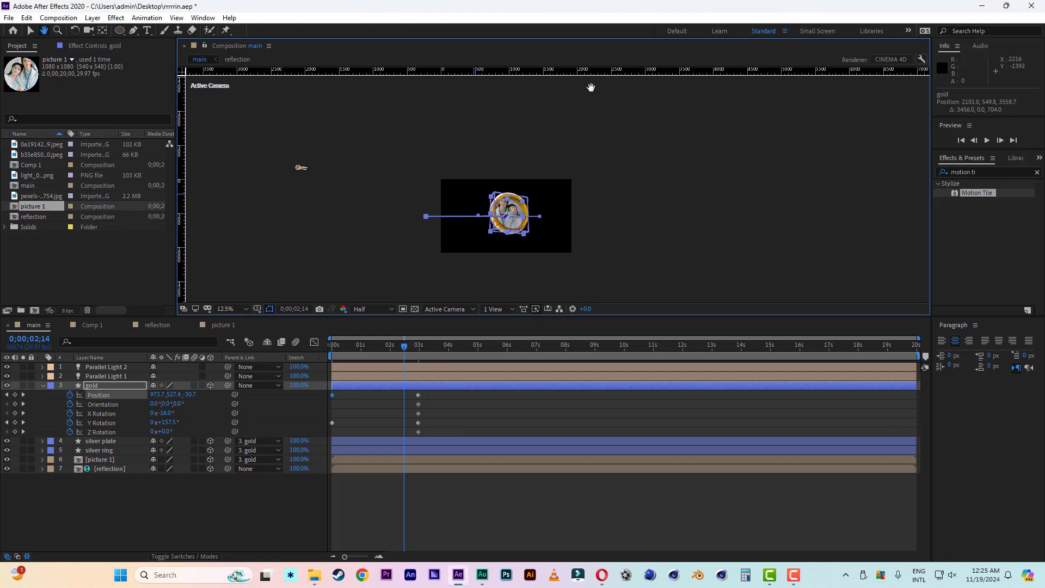
scroll(524, 235, "up", 2)
left_click_drag(492, 233, 615, 154)
scroll(593, 156, "down", 1)
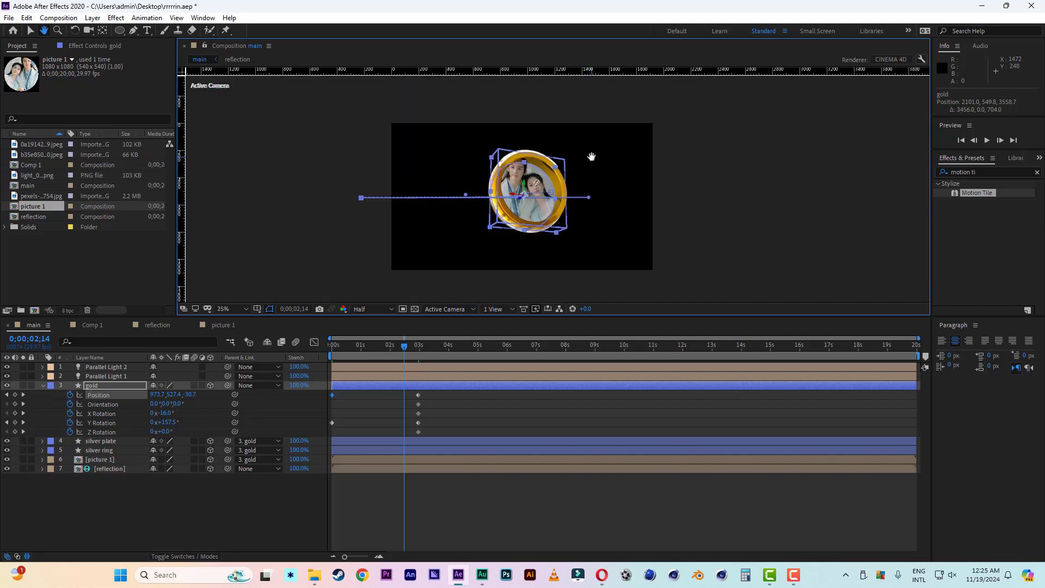
Play the pendant animation from the start and check the ring's turn around 0;00;02;20
left_click_drag(400, 346, 316, 348)
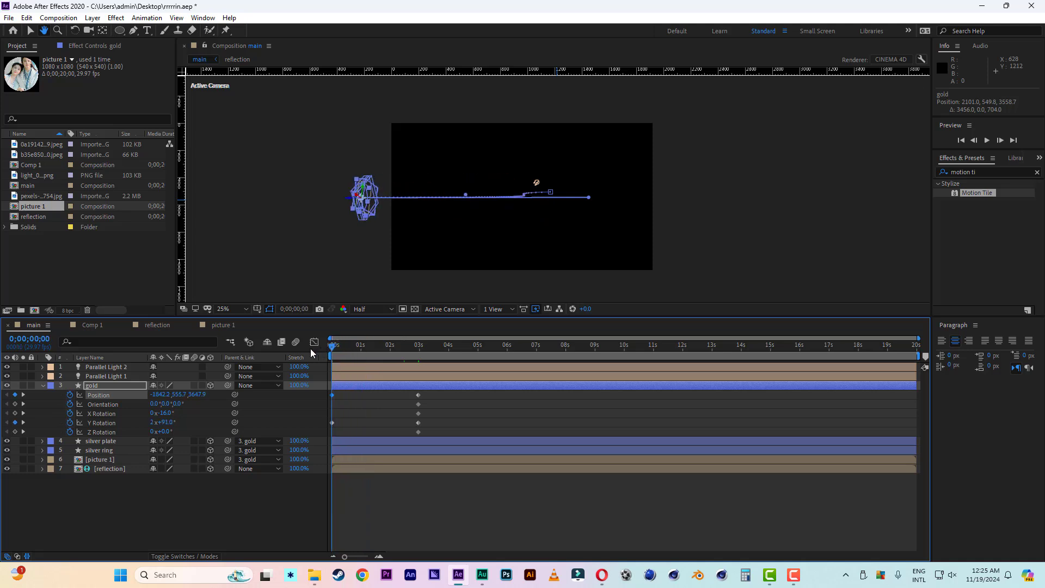
key("space")
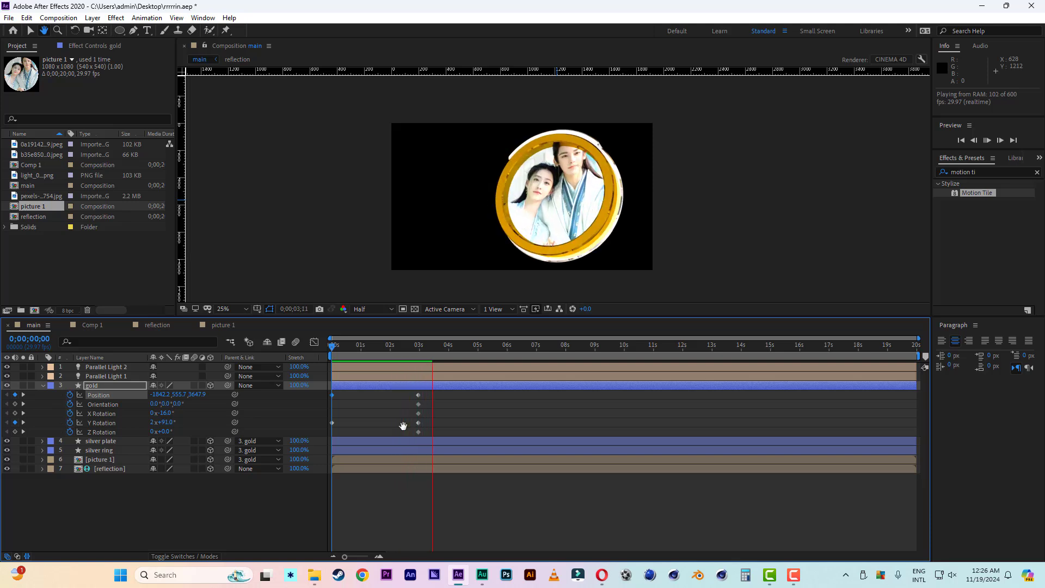
key("space")
left_click(30, 31)
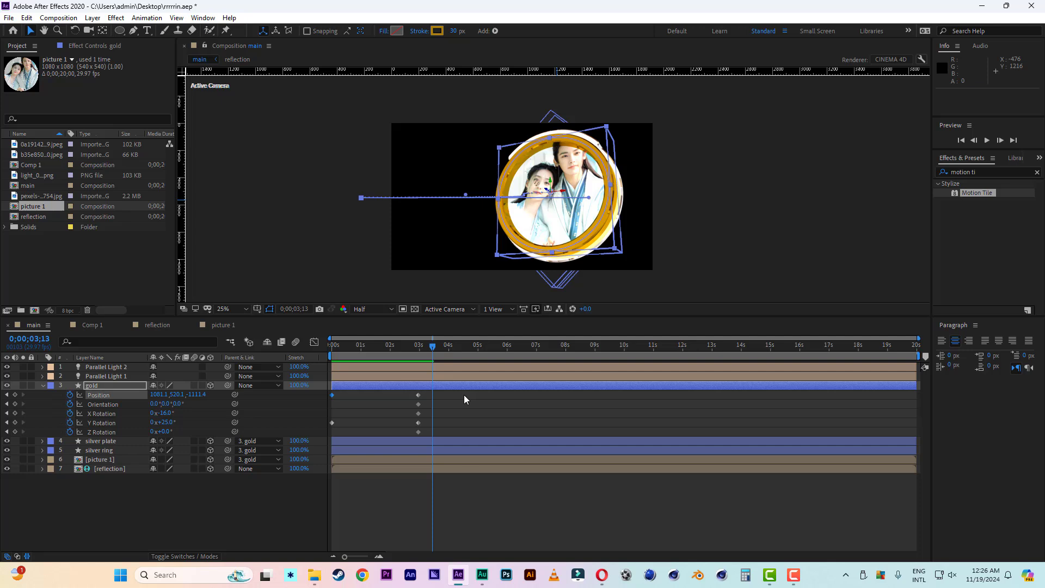
left_click_drag(429, 351, 410, 351)
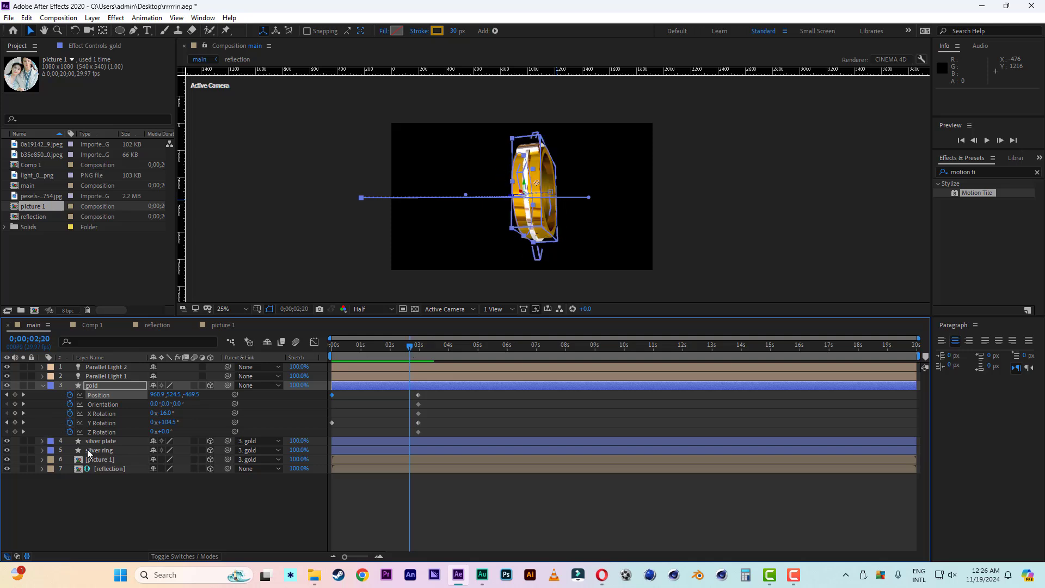
left_click(99, 387)
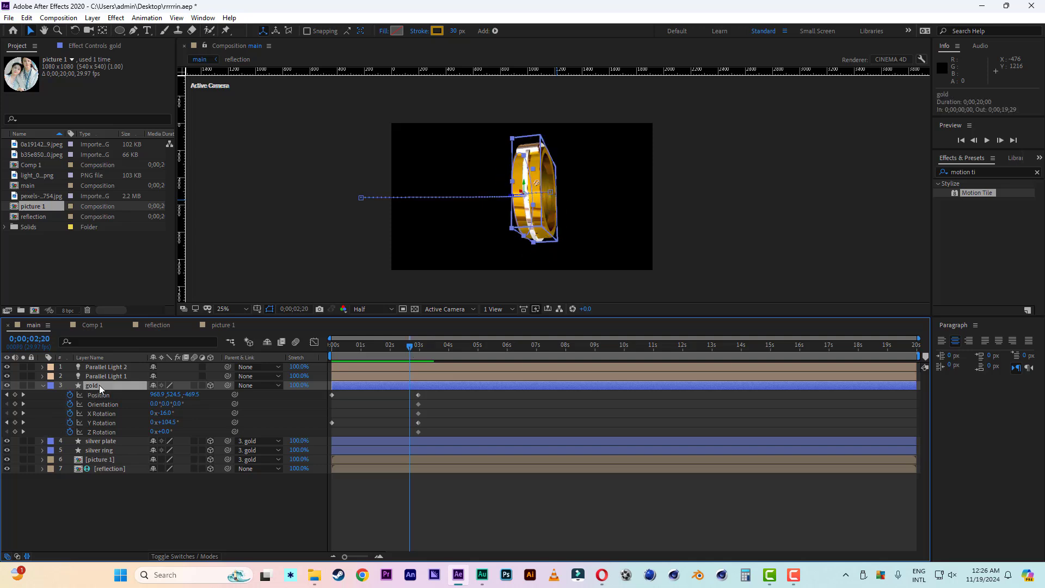
key("space")
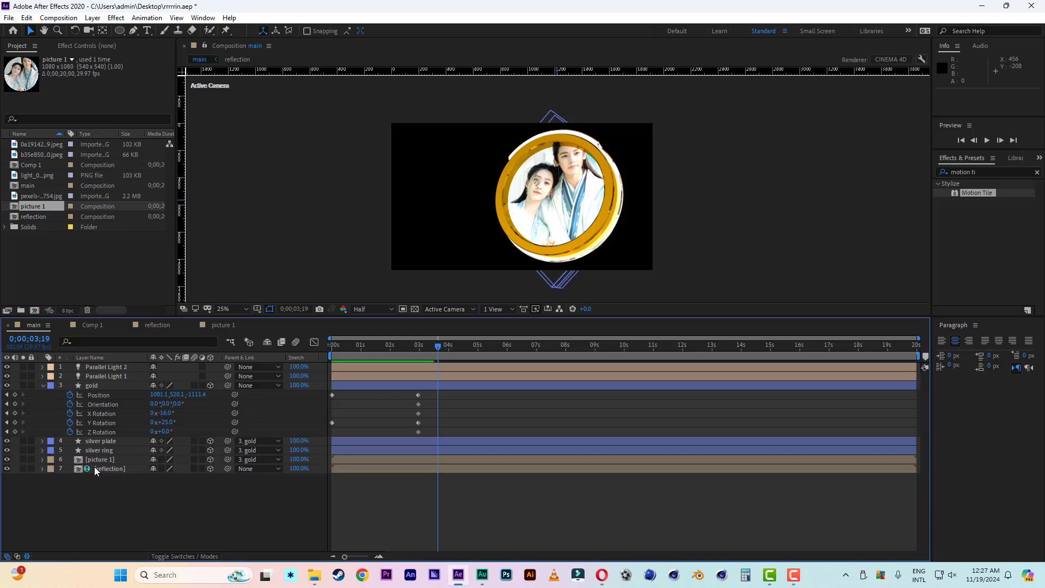
Duplicate the silver ring layer
left_click(104, 441)
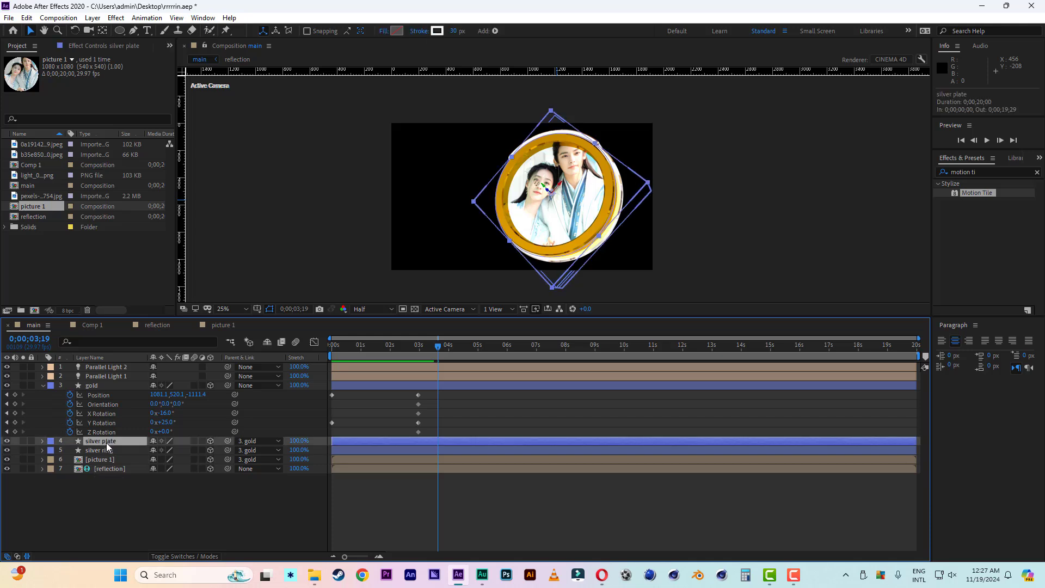
left_click(109, 451)
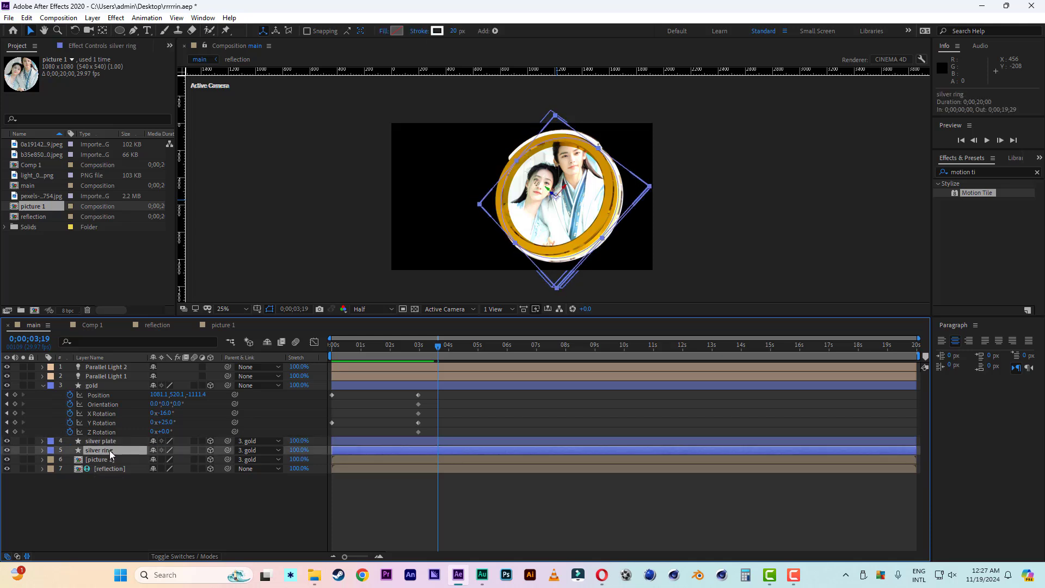
key("ctrl+d")
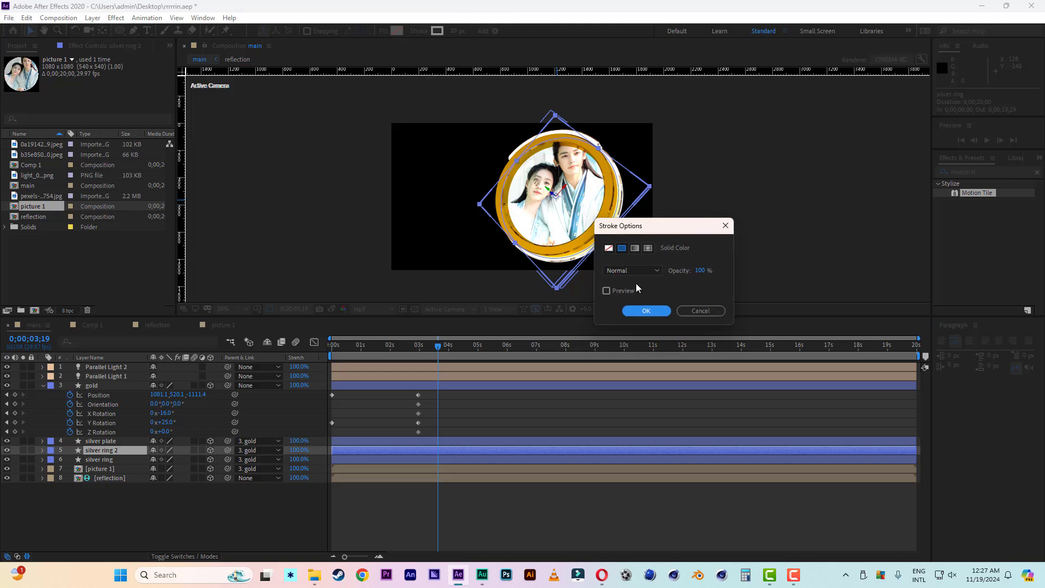
Remove the duplicated ring's stroke and give it a dark gold fill, #9D7002
left_click(608, 249)
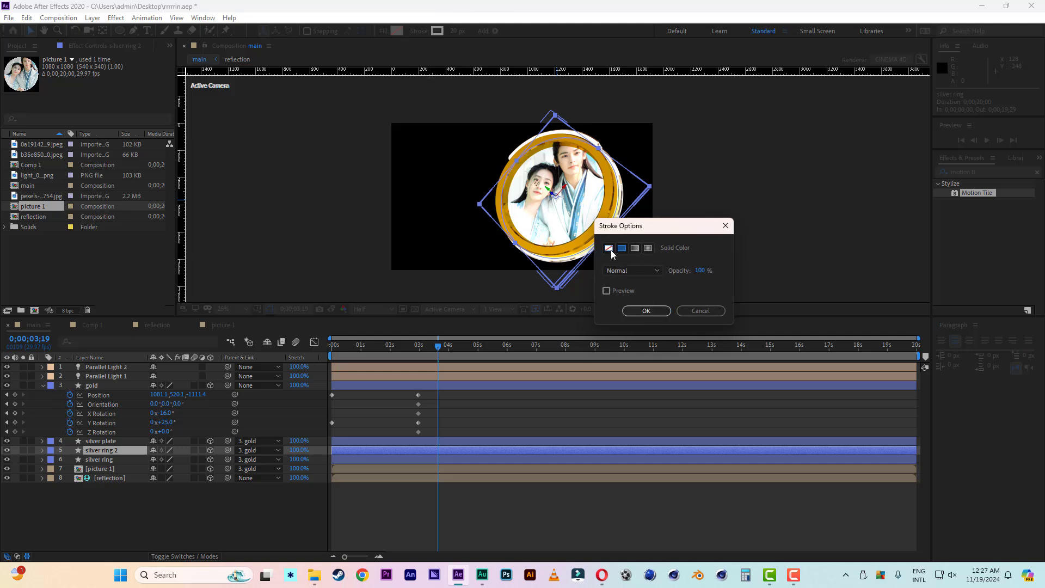
left_click(645, 310)
left_click(396, 30)
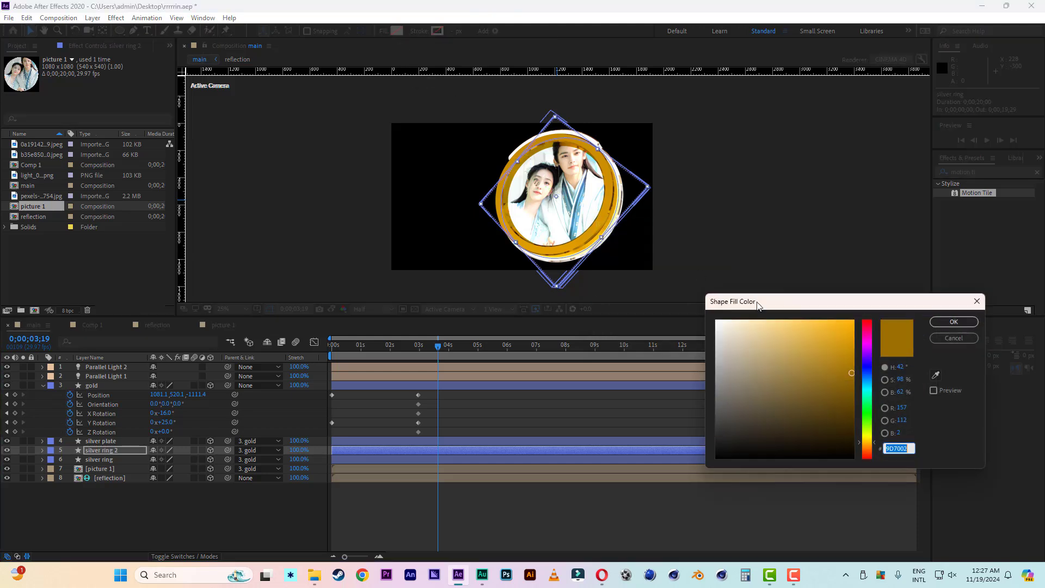
left_click(952, 321)
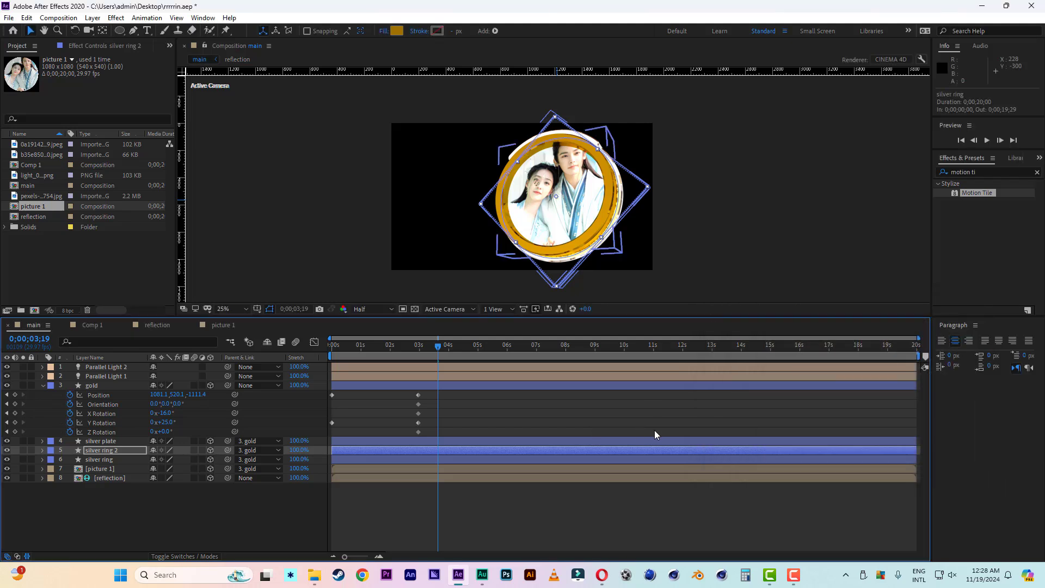
Rename the duplicated silver ring layer as back
left_click(42, 450)
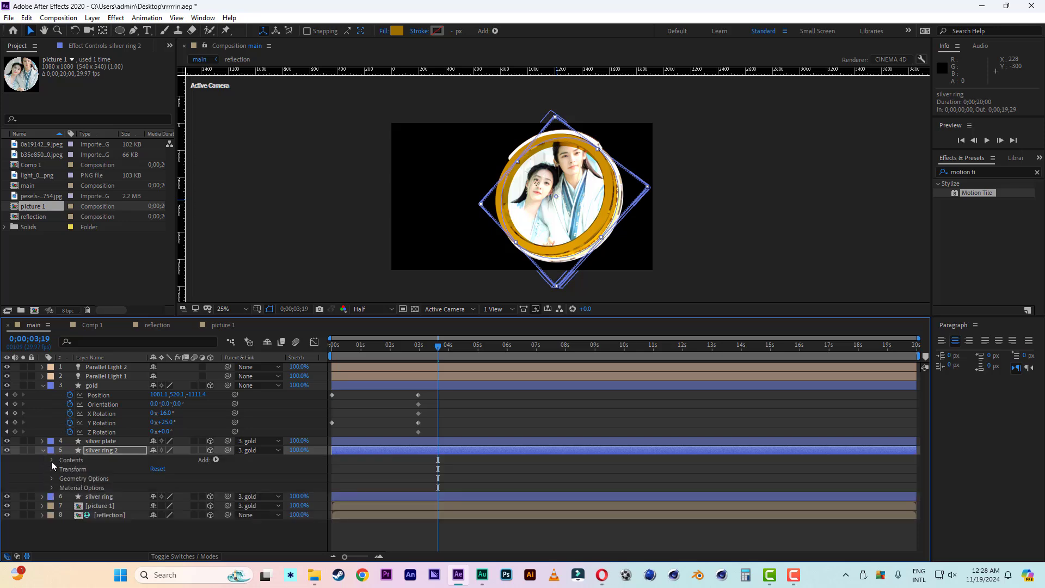
right_click(99, 455)
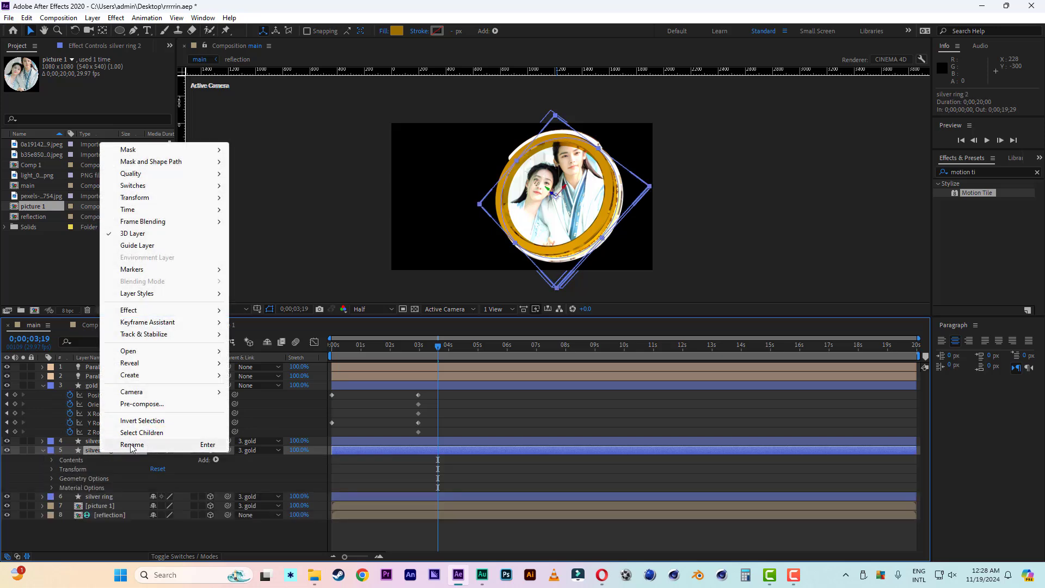
left_click(136, 445)
type("ba")
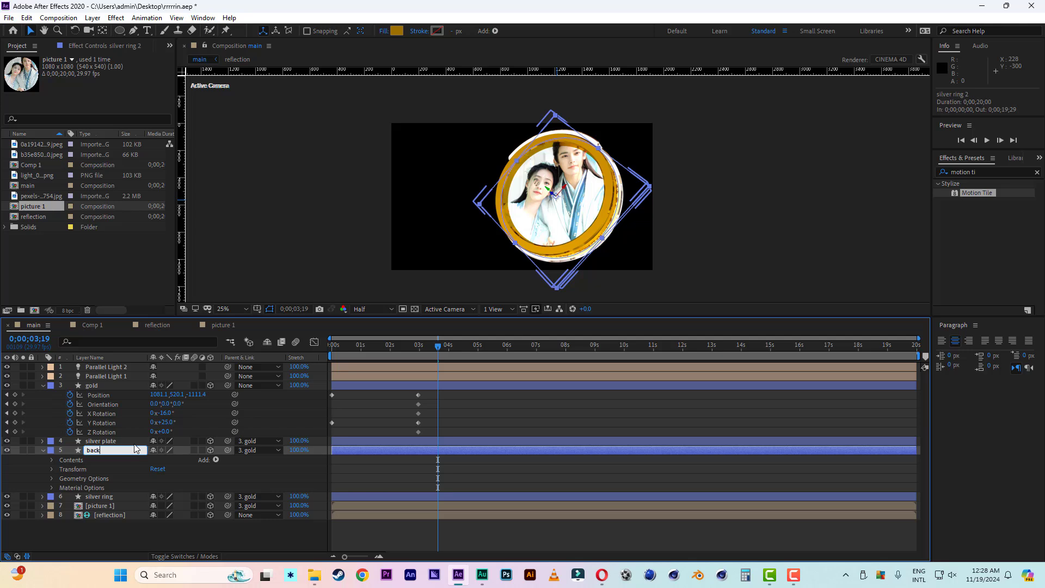
type("ck")
key("Return")
Set the ellipse path size of the back layer to 450 by 450
left_click(52, 460)
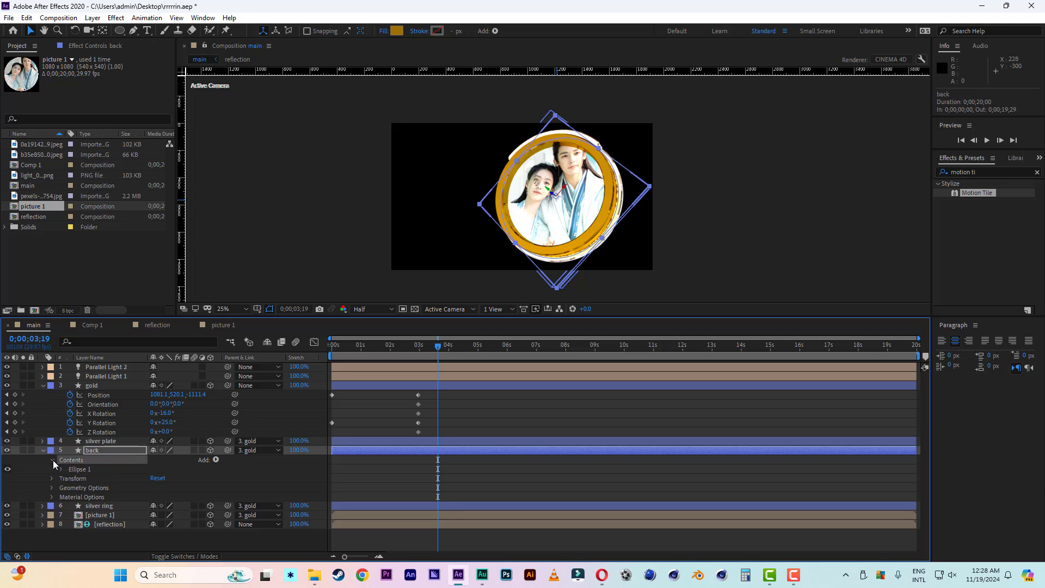
left_click(59, 470)
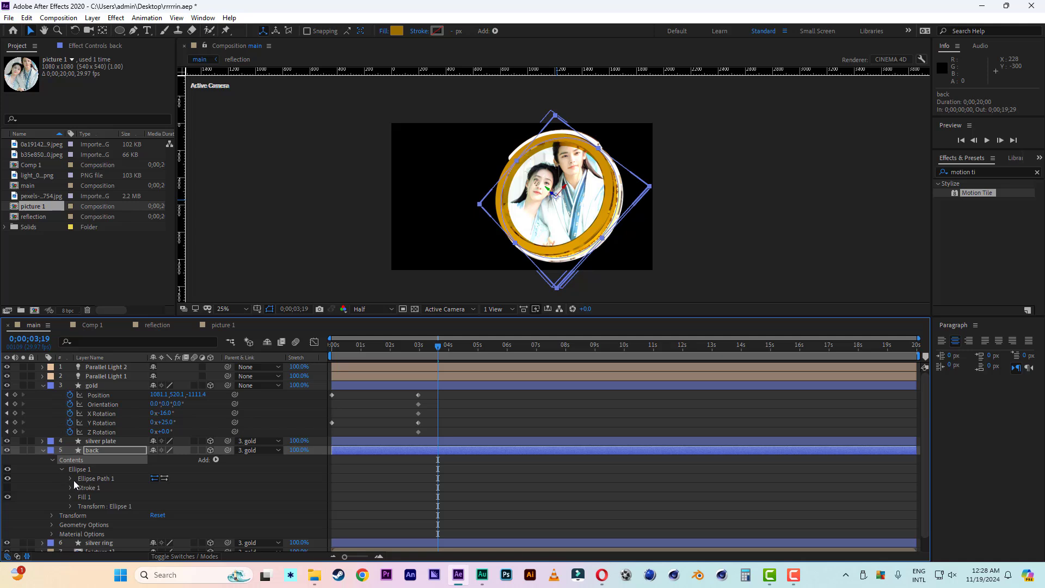
left_click(72, 479)
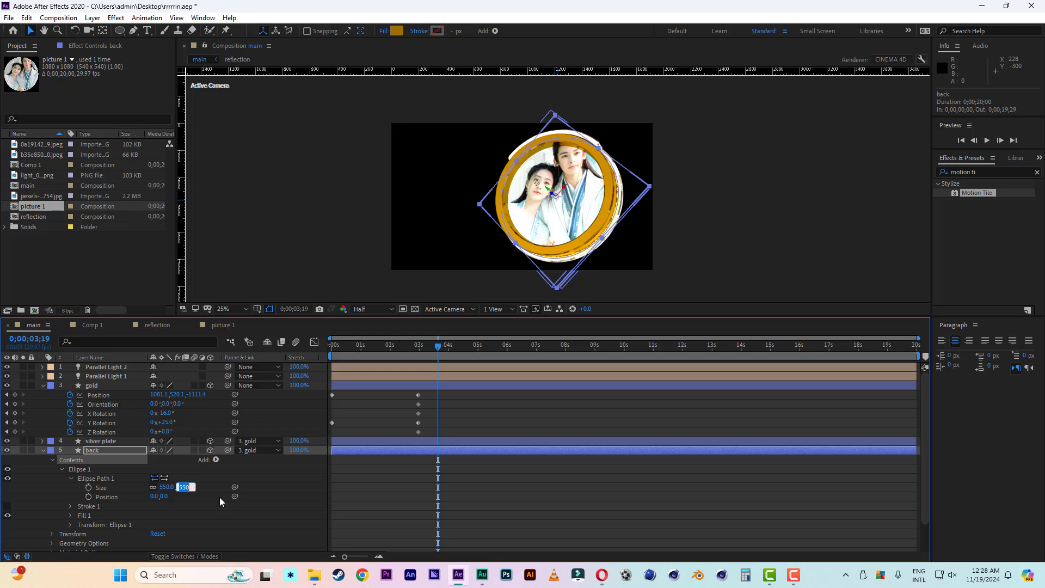
type("450")
key("Return")
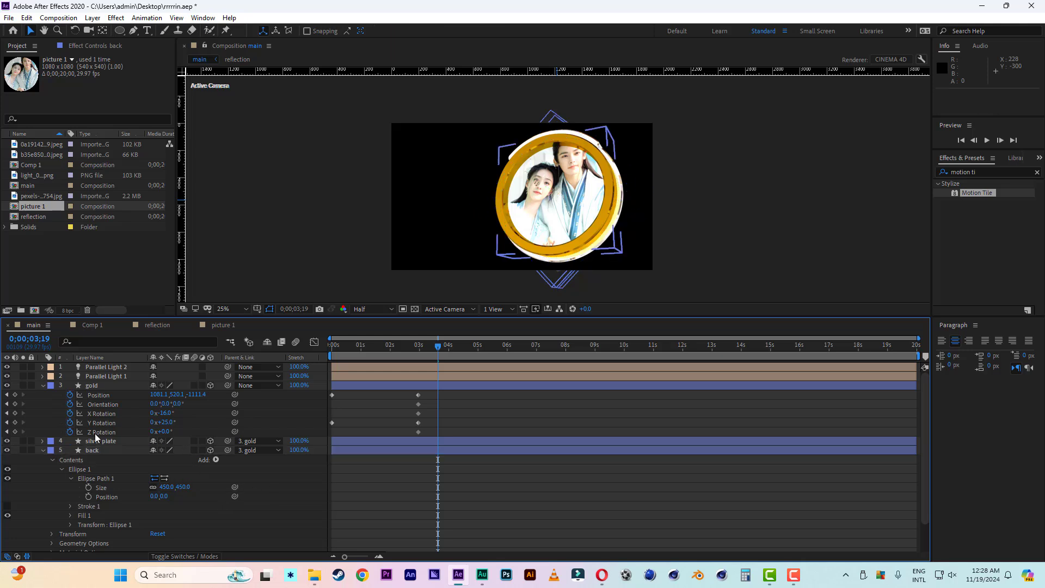
Move the back disc along its Z axis to about 116.5 behind the photo and set its ellipse size to 500 by 500
left_click(97, 453)
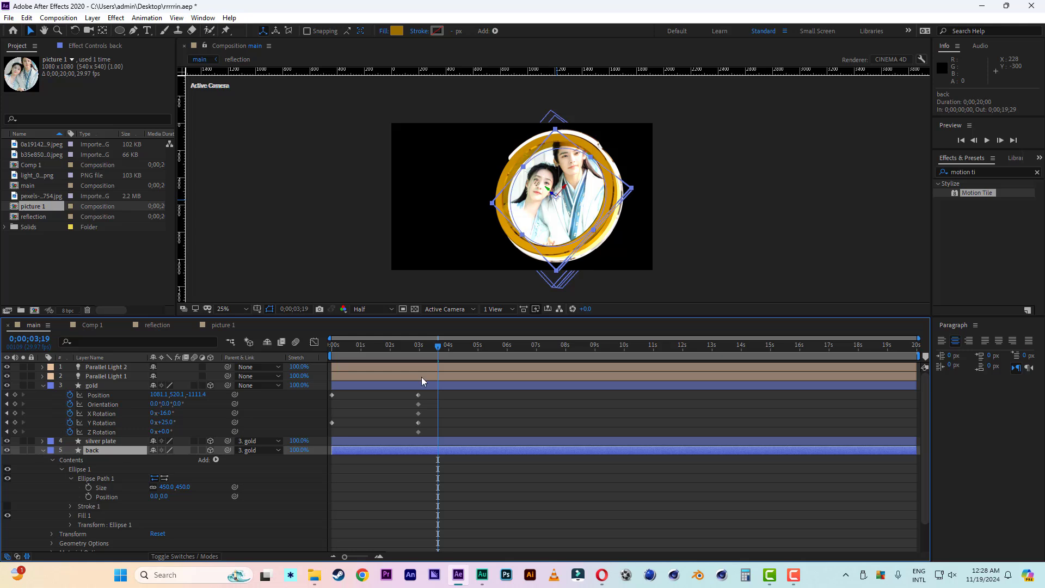
left_click_drag(438, 353, 412, 350)
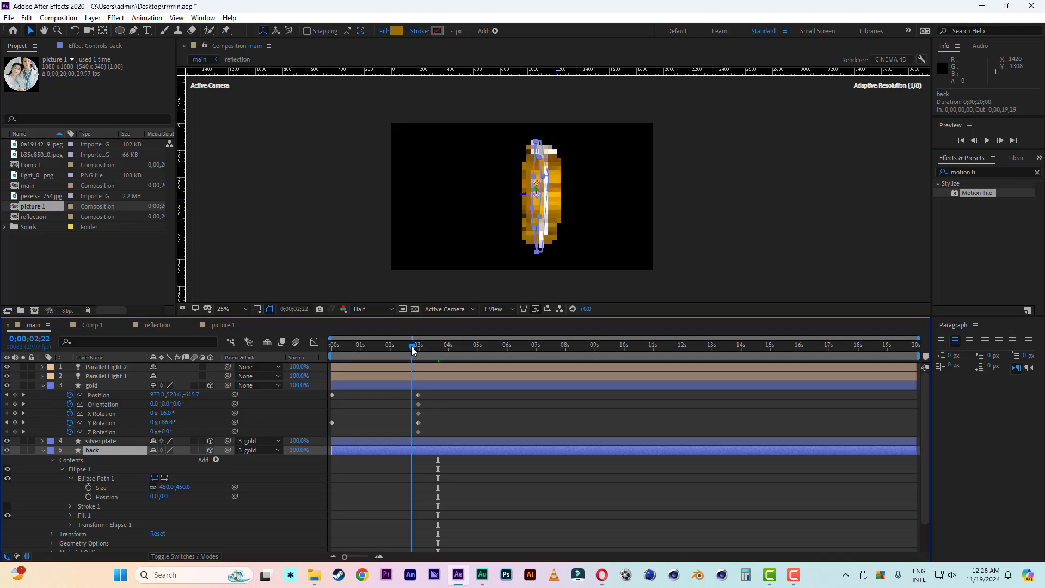
left_click_drag(537, 191, 536, 197)
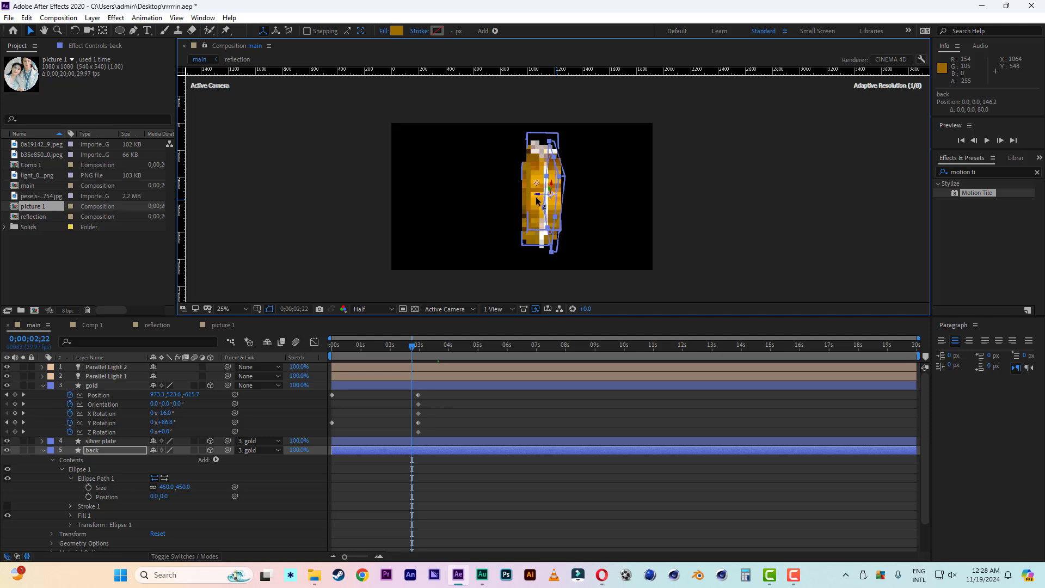
left_click_drag(412, 350, 409, 351)
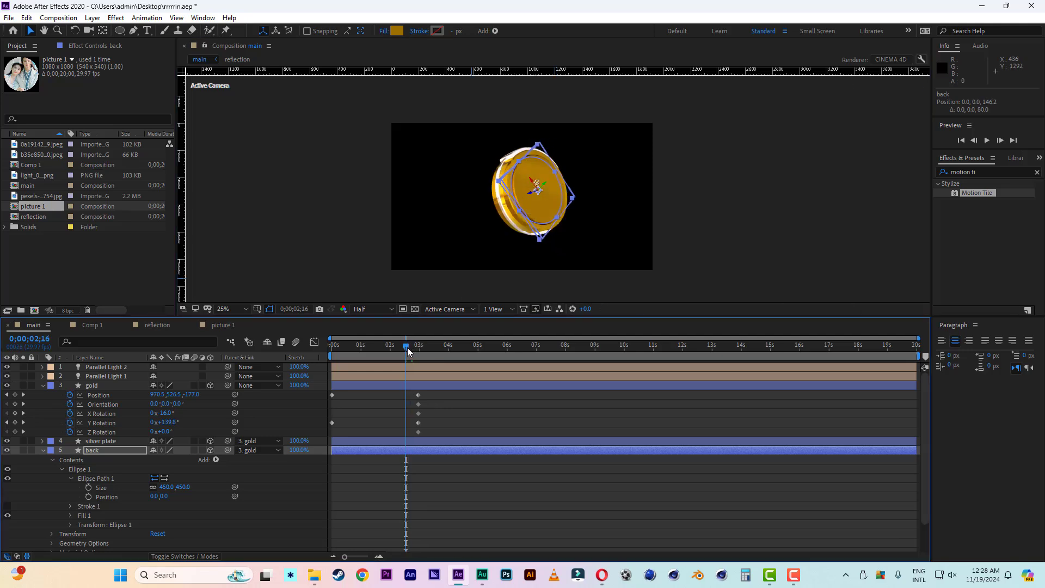
scroll(562, 207, "up", 2)
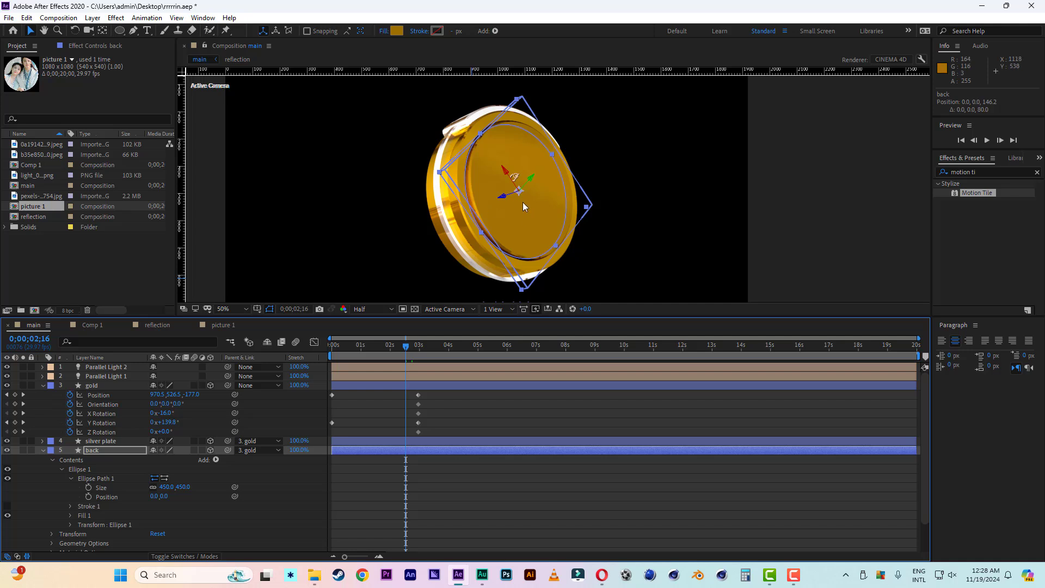
left_click_drag(503, 199, 496, 197)
left_click(184, 487)
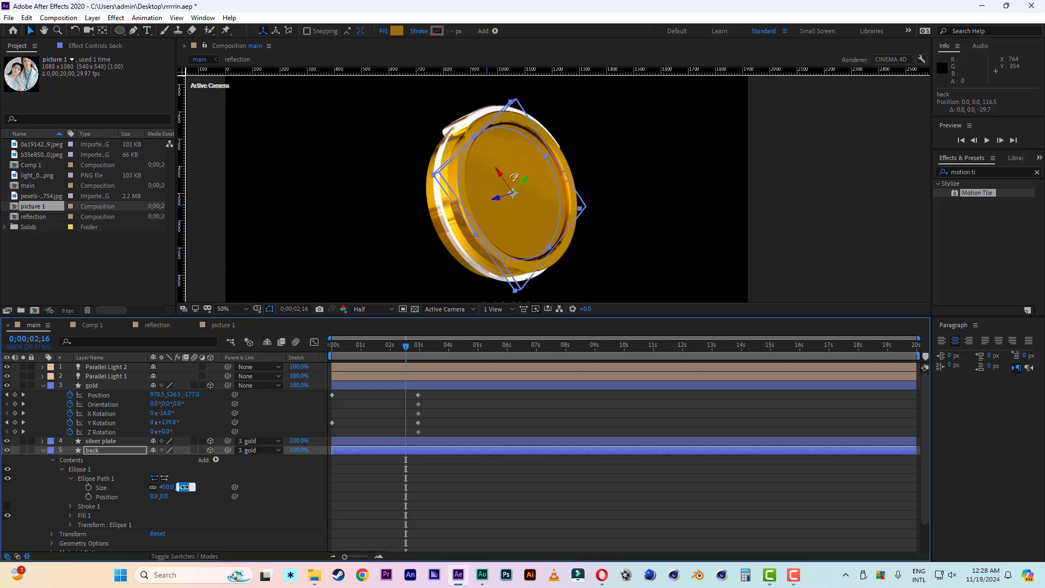
left_click(224, 475)
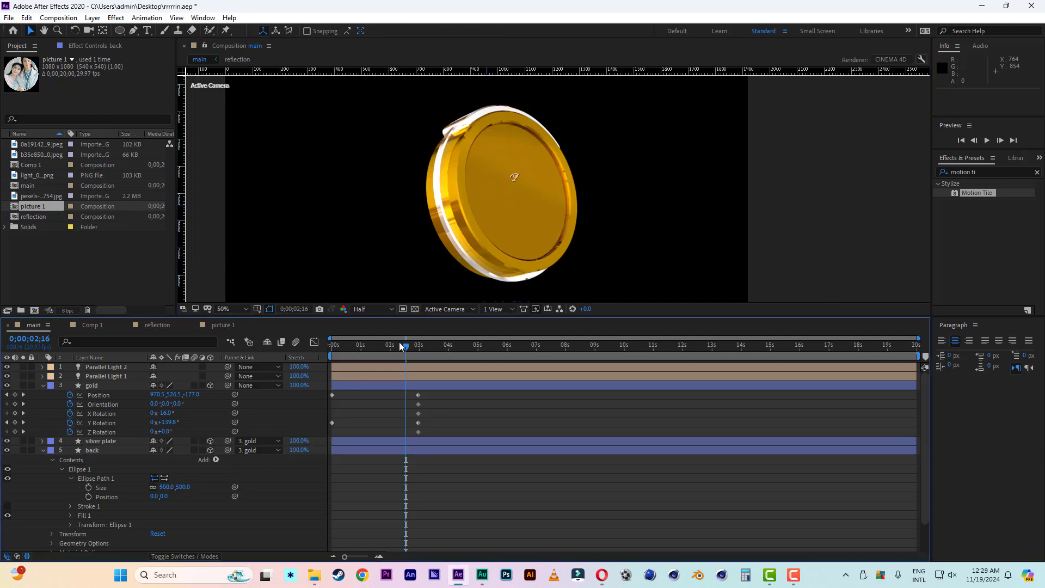
Apply Easy Ease to all position, orientation and rotation keyframes of the gold layer
left_click_drag(431, 390, 329, 428)
right_click(333, 426)
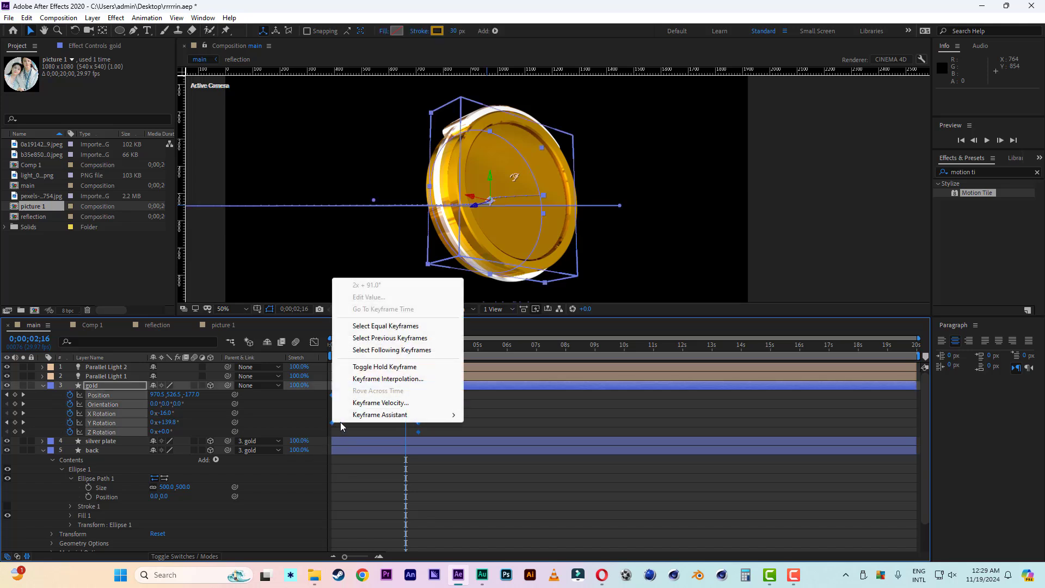
mouse_move(396, 415)
left_click(490, 450)
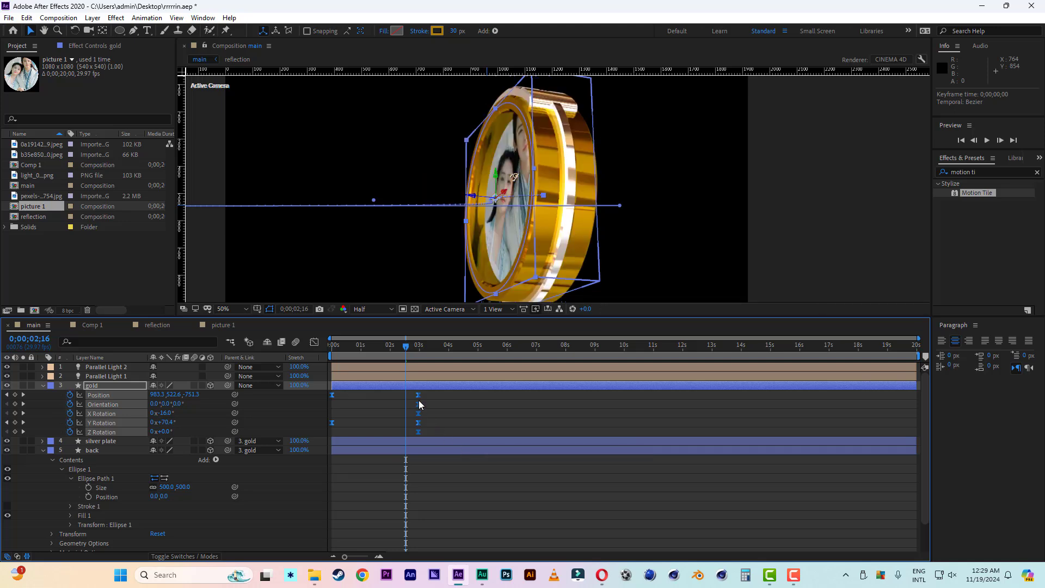
Fit the whole composition in view and play the eased pendant animation from the start
left_click(231, 308)
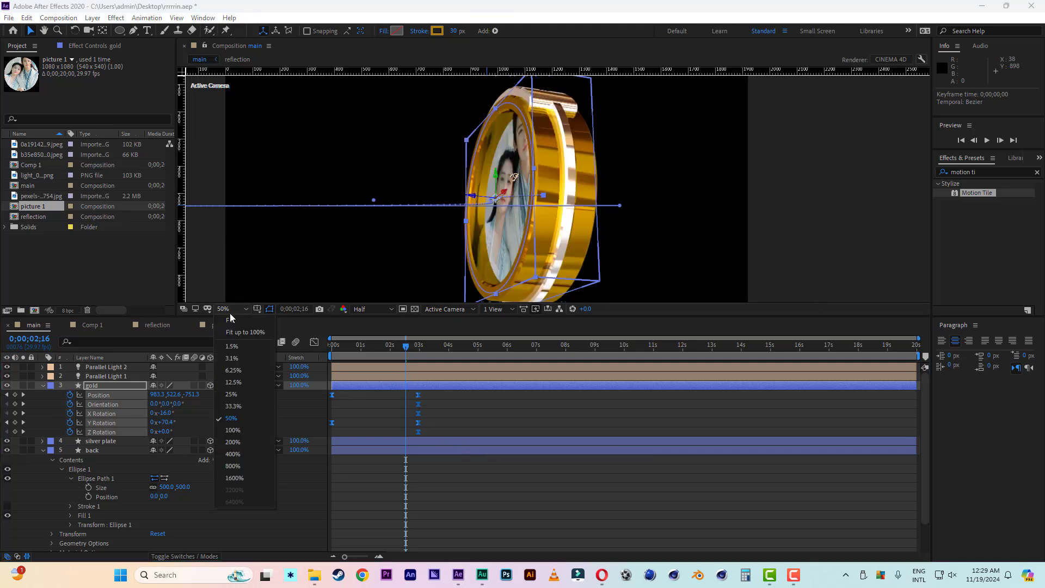
left_click(240, 500)
key("space")
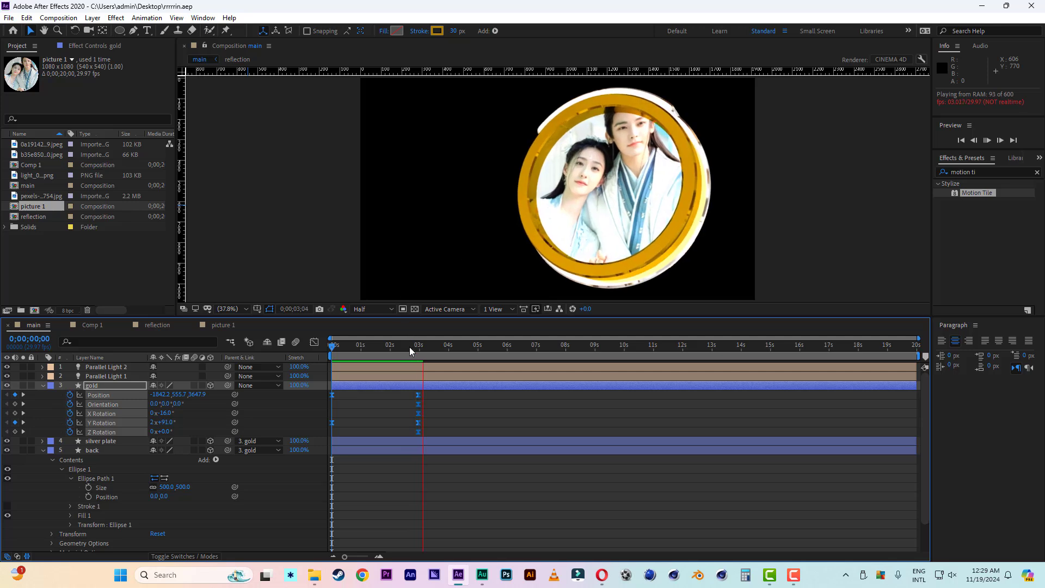
left_click_drag(410, 348, 342, 354)
key("space")
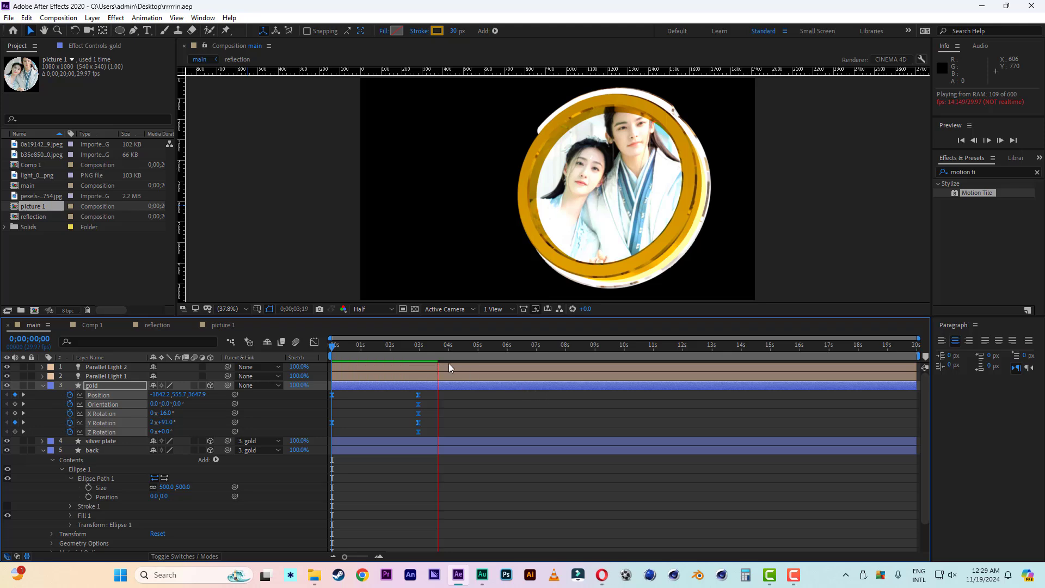
At 0;00;05;00, keyframe the gold layer's rotation at X -21°, Y 16°, Z 7° and add hold-in-place keyframes for Orientation and Position
left_click_drag(430, 349, 479, 355)
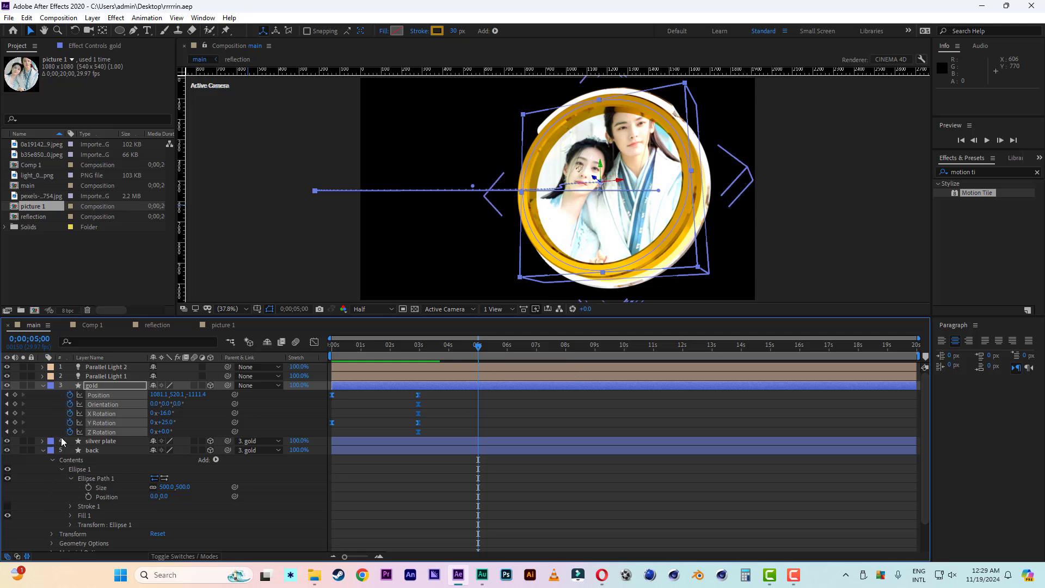
left_click(194, 423)
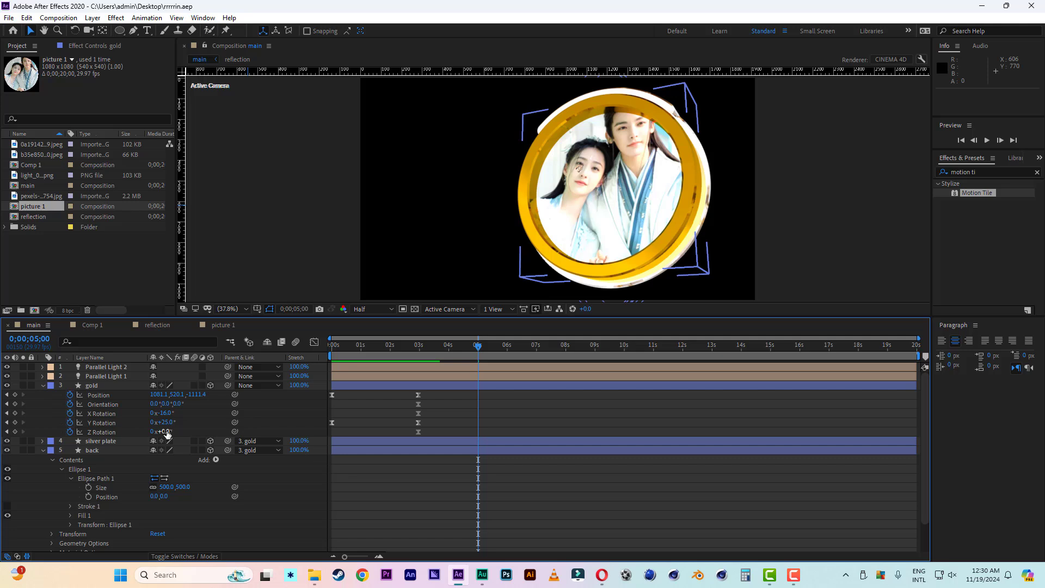
left_click_drag(167, 431, 169, 419)
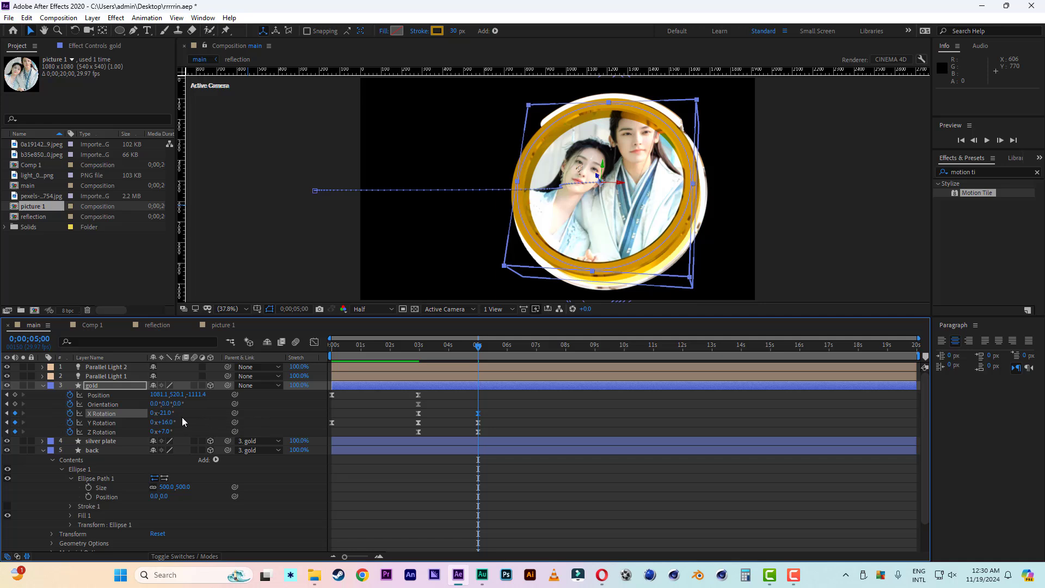
left_click(474, 408)
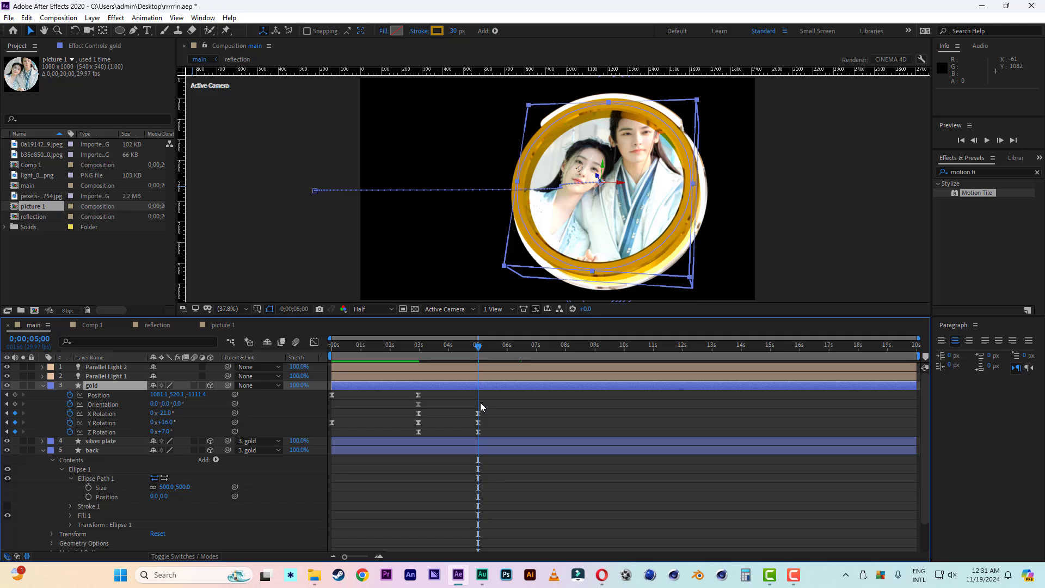
left_click(15, 404)
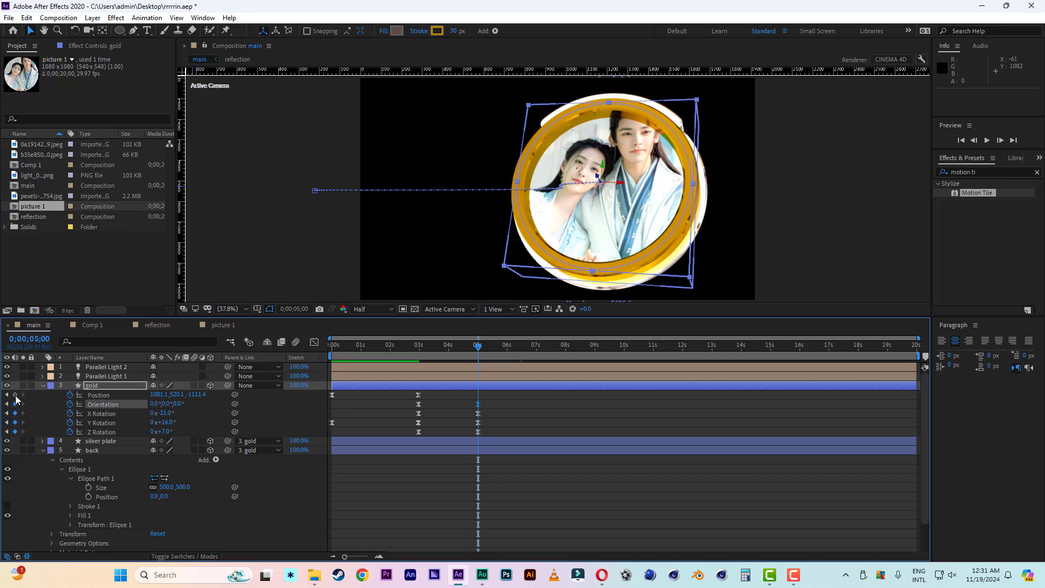
left_click(15, 394)
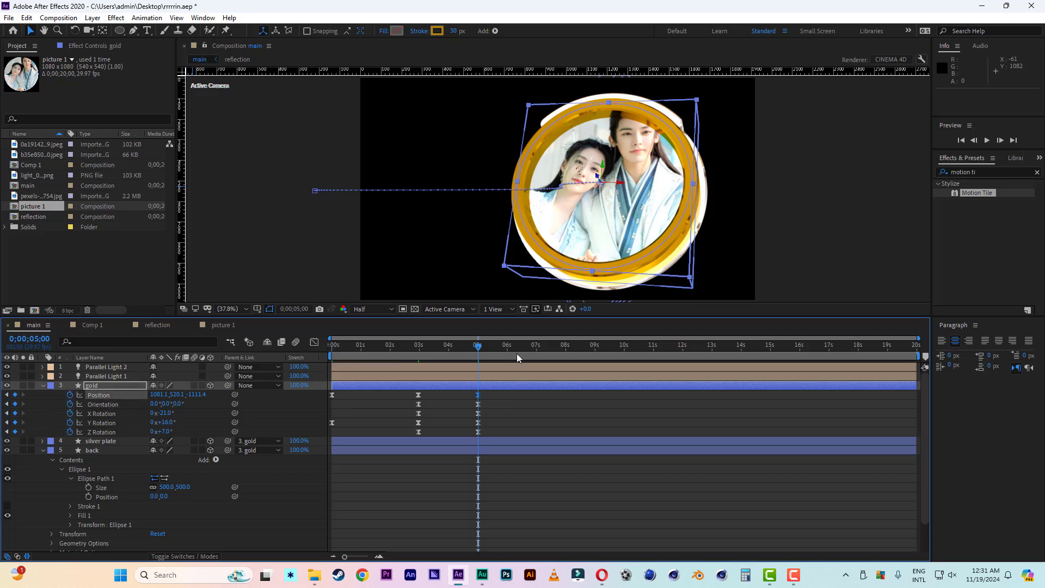
At 0;00;06;29, set the gold layer's Y Rotation to 254° and move the pendant out of frame to about 24.1, 493.6, -1180.4
left_click(537, 348)
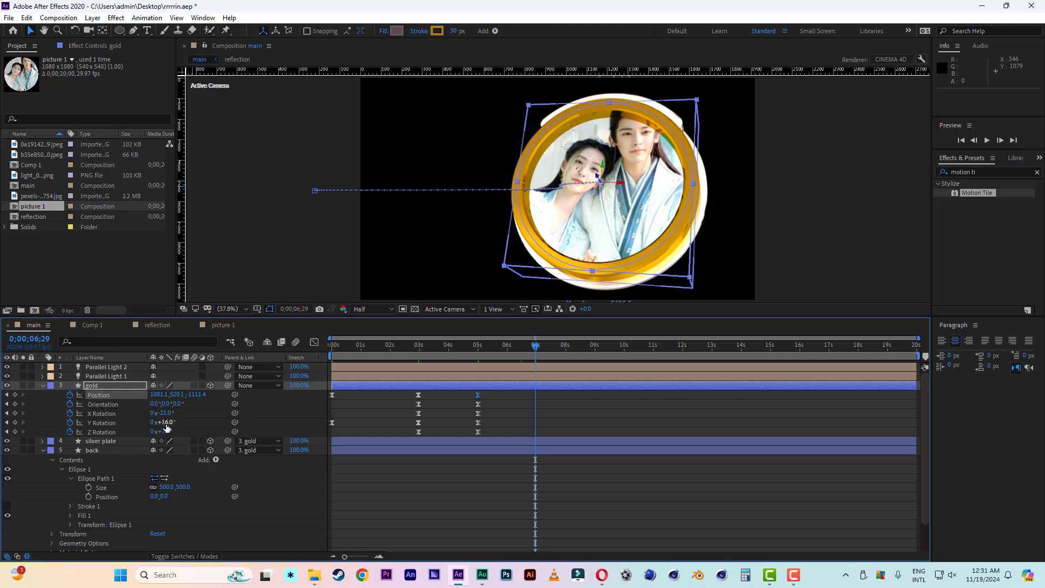
left_click_drag(166, 423, 210, 428)
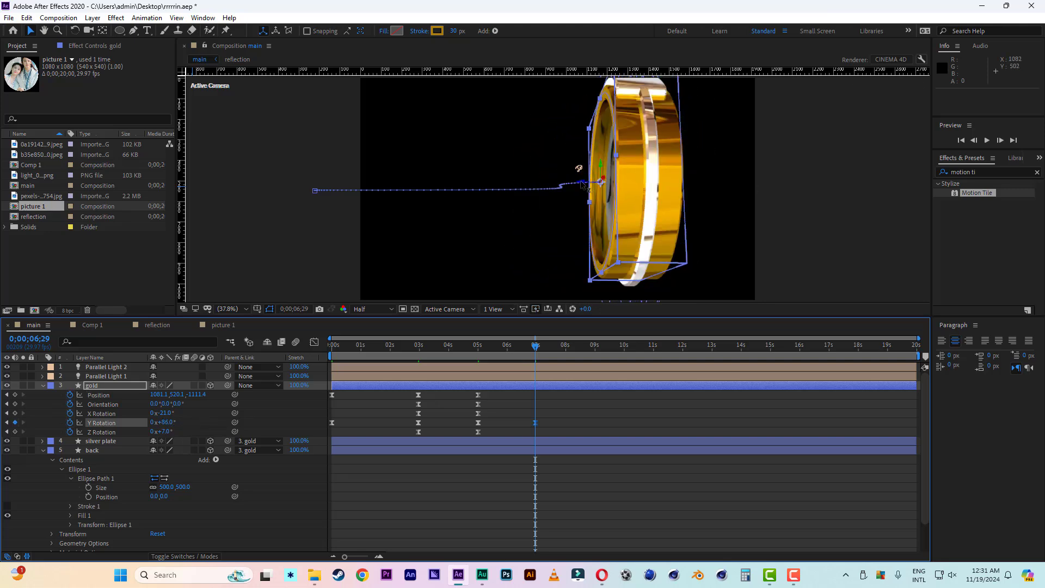
left_click_drag(594, 191, 361, 225)
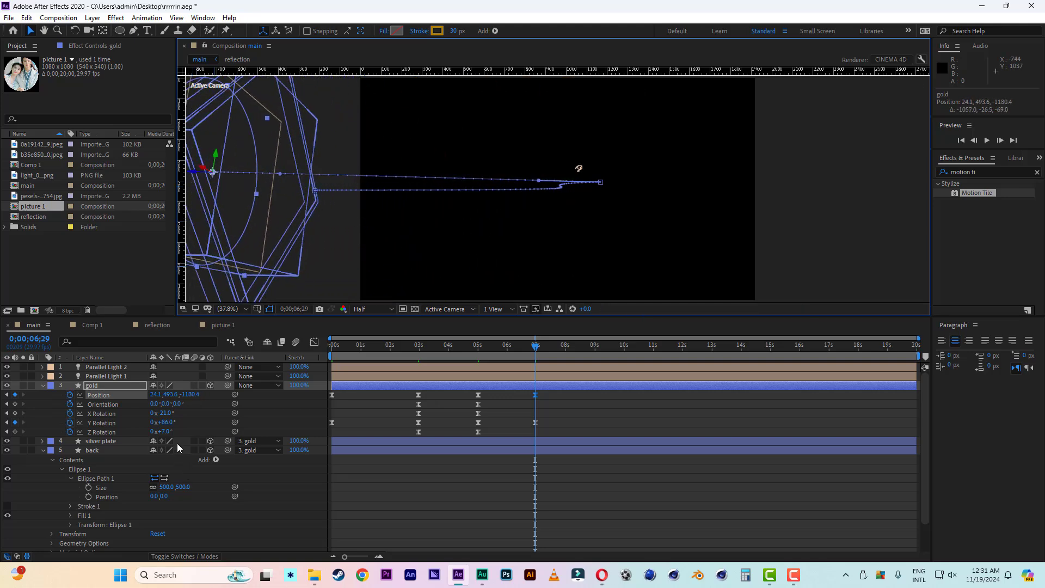
left_click_drag(163, 428, 258, 424)
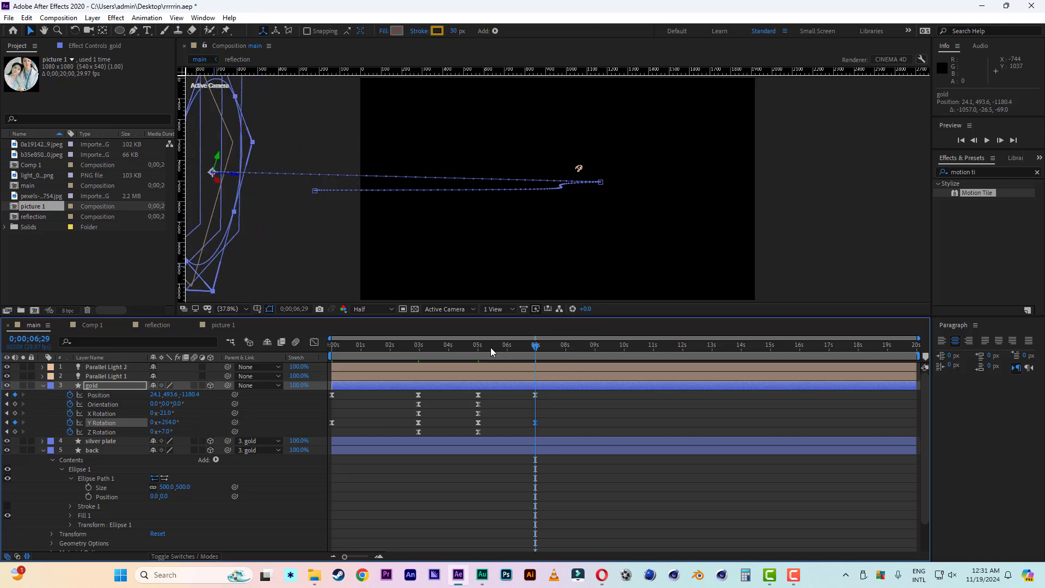
At 0;00;06;28, move the off-frame pendant higher to about 106.6, 363.4, -1422.1, curving its exit path
mouse_move(491, 352)
left_mouse_down()
mouse_move(482, 353)
mouse_move(522, 354)
mouse_move(478, 352)
left_mouse_up()
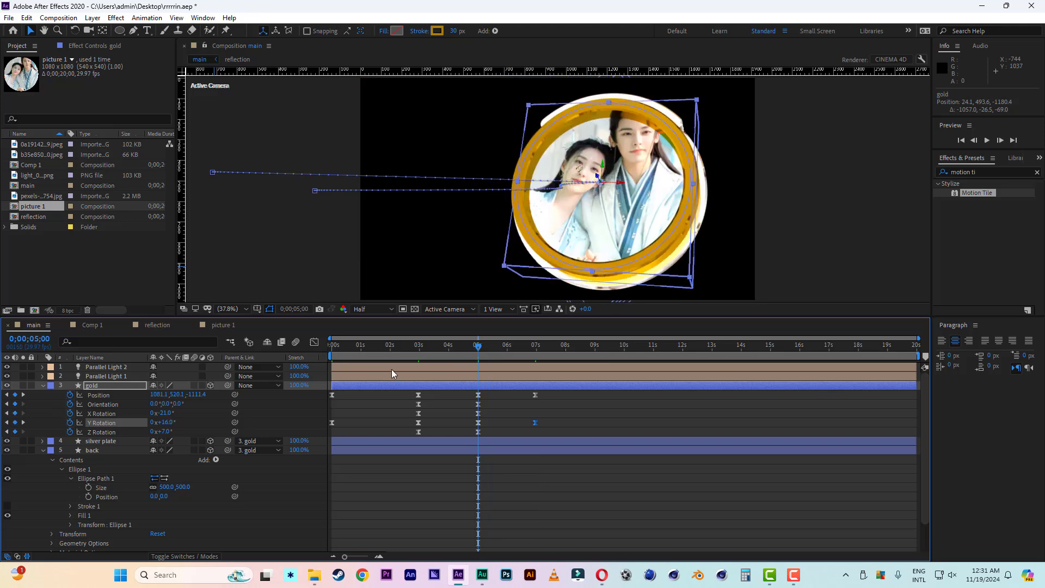
key("k")
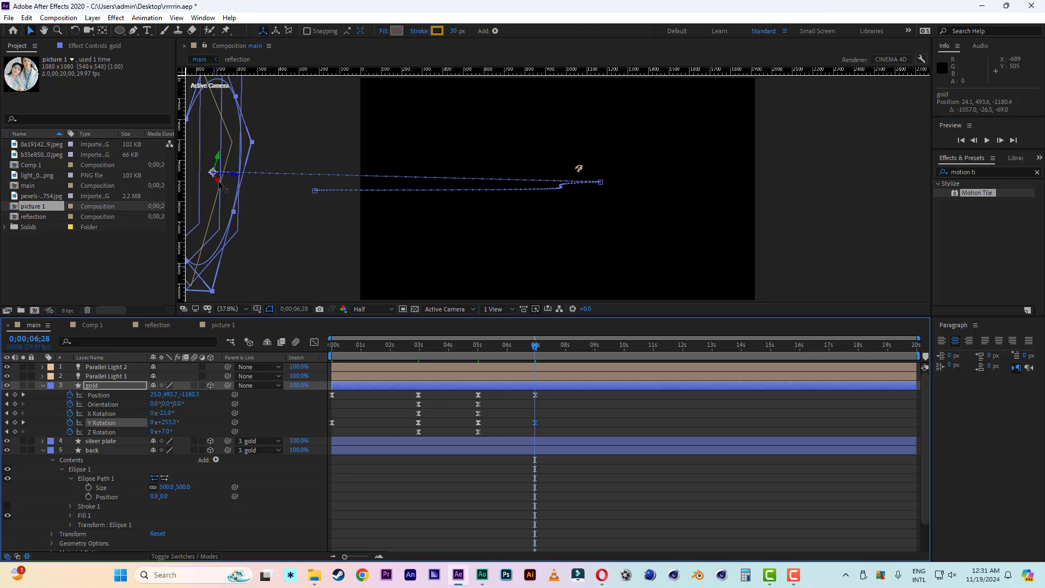
left_click_drag(219, 185, 197, 122)
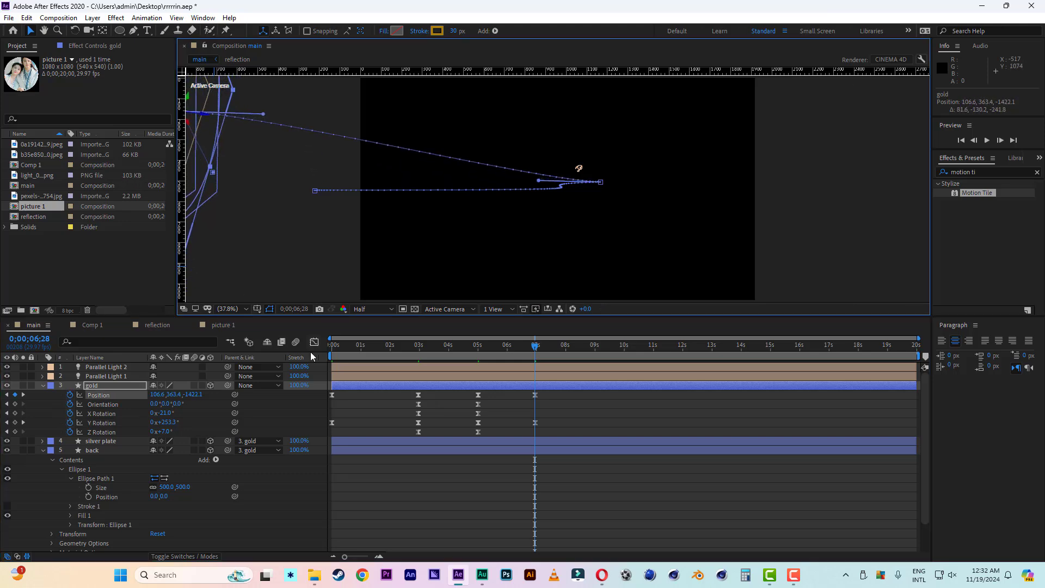
Play the animation from the start and check the pendant's spin in, pause and exit
left_click_drag(477, 350, 450, 351)
key("Home")
key("space")
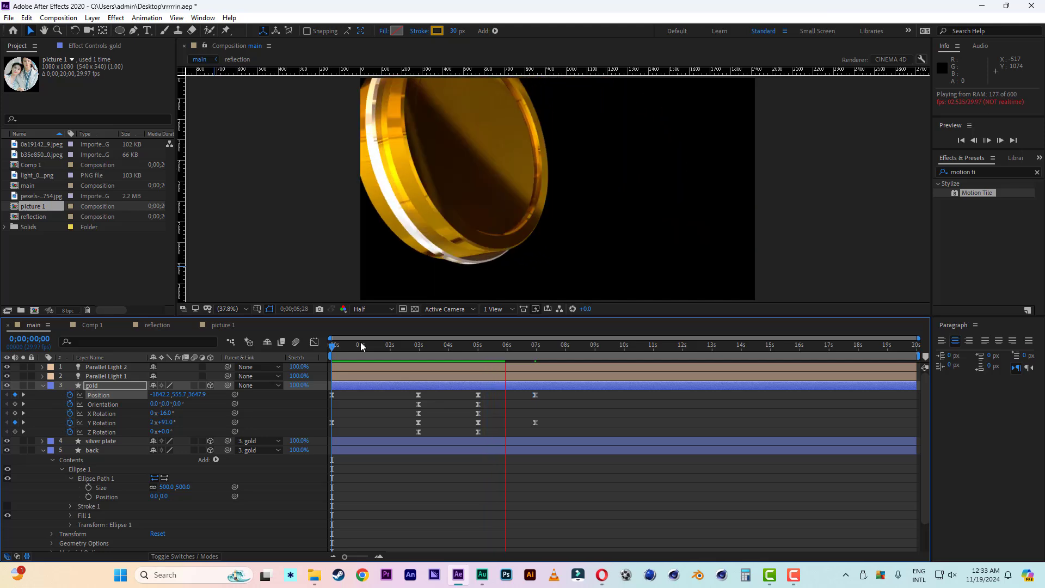
key("space")
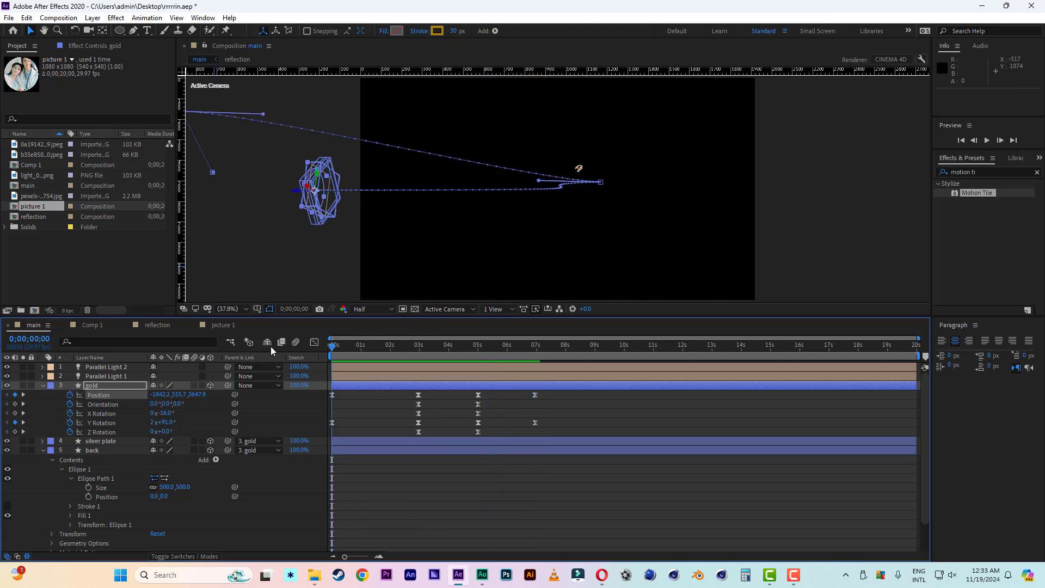
key("space")
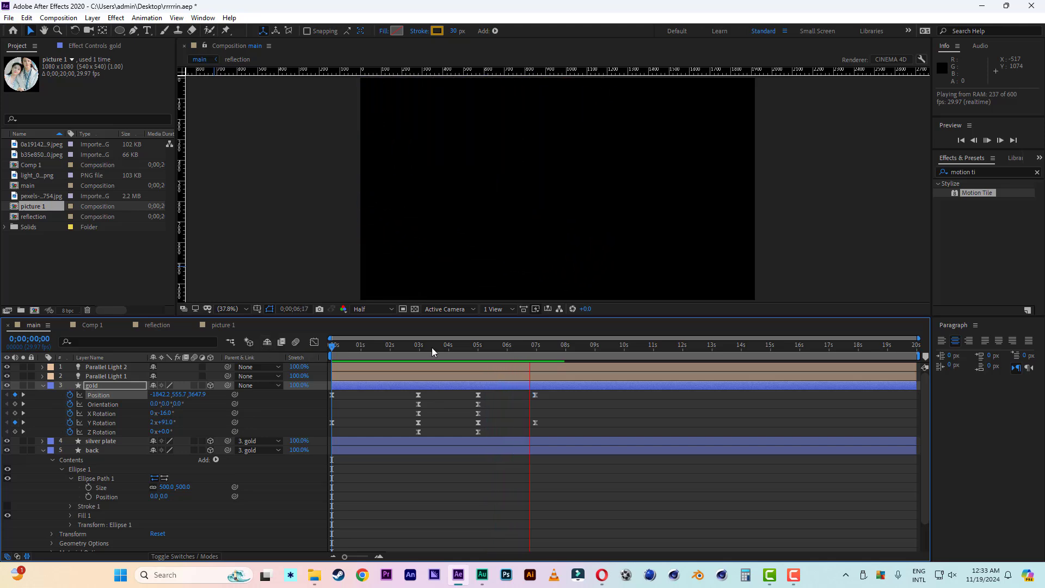
Stop the preview, collapse the open layer properties and rename the main composition to transition 1
key("space")
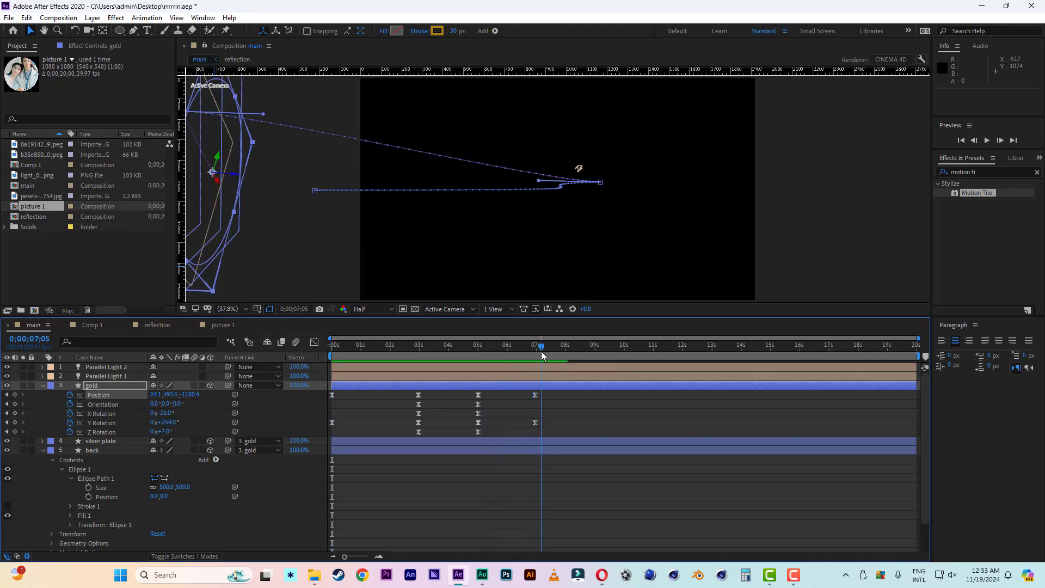
left_click(42, 386)
left_click(43, 405)
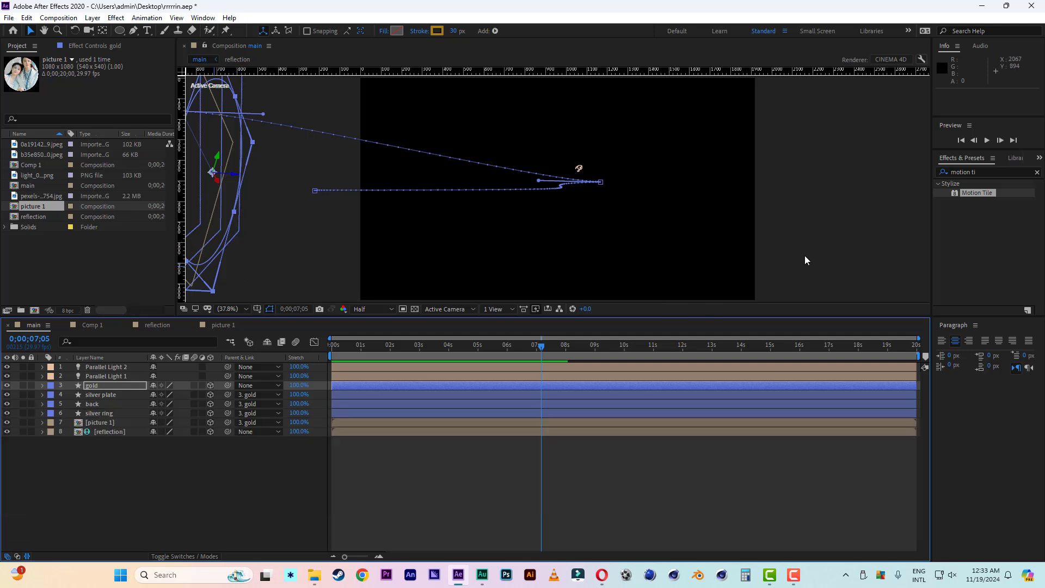
right_click(841, 228)
left_click(866, 249)
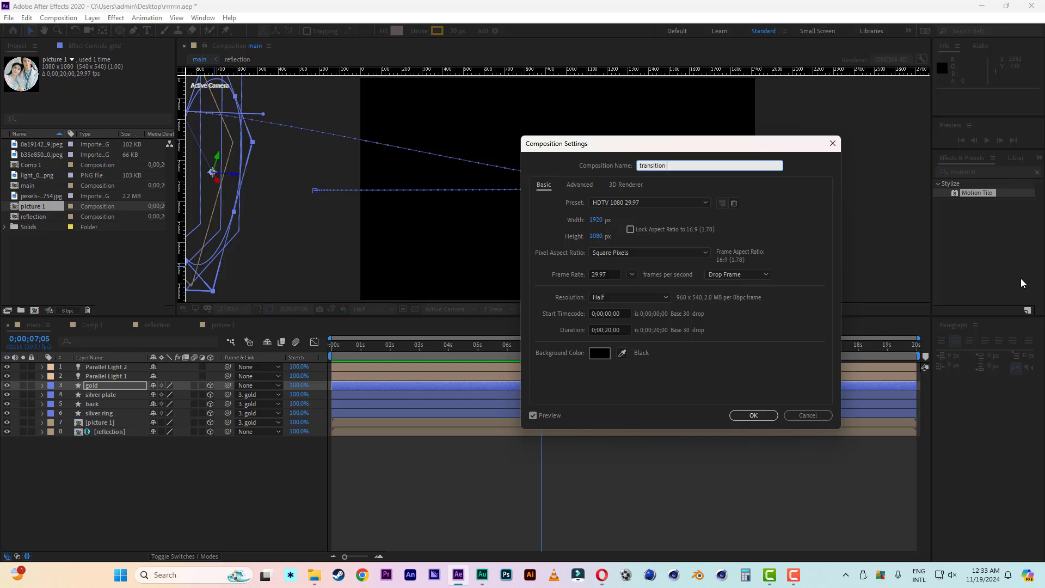
left_click(756, 416)
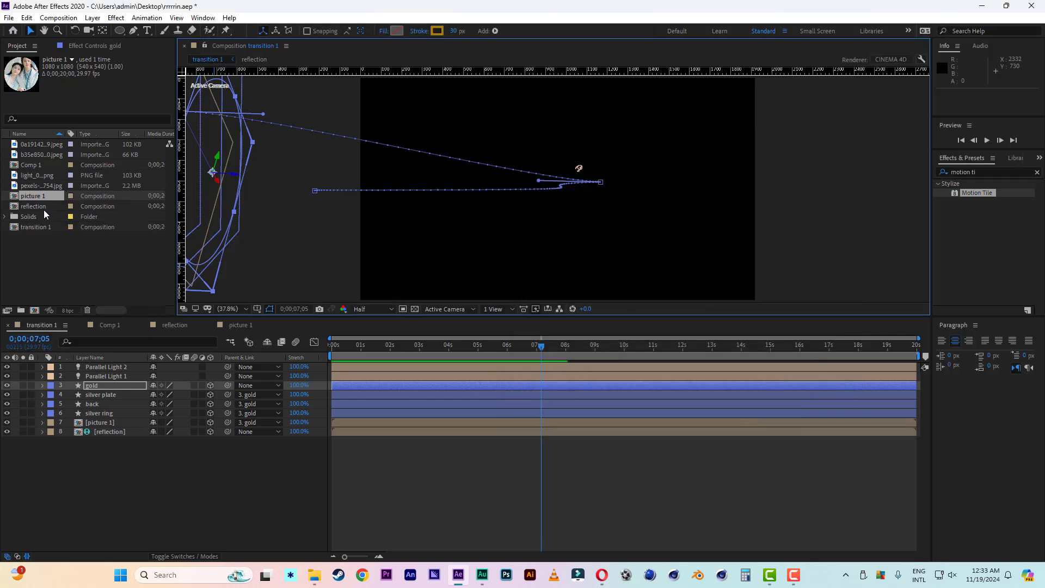
Duplicate the transition 1 and picture 1 compositions to create transition 2 and picture 2
left_click(27, 227)
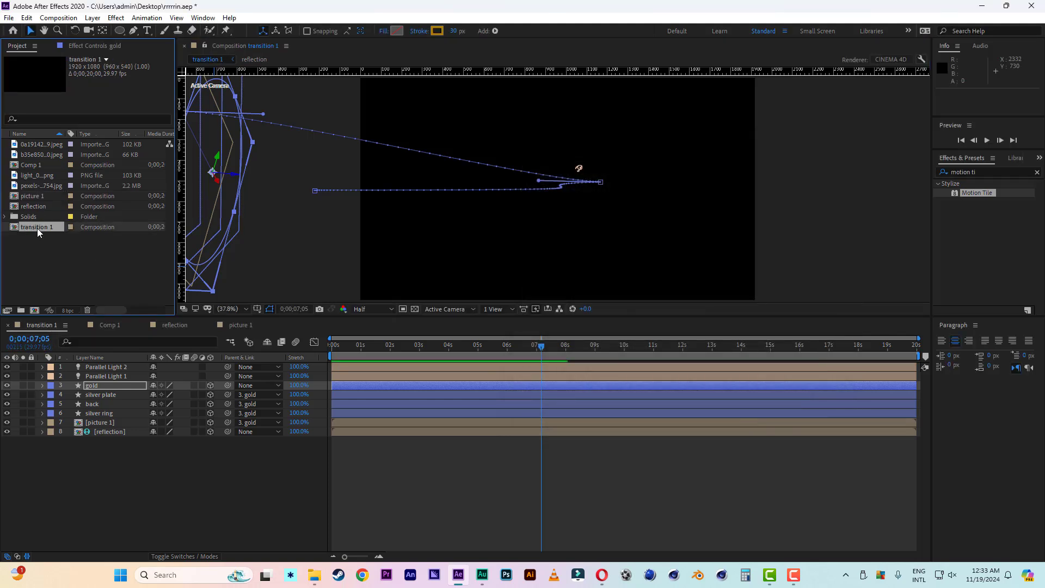
key("ctrl+d")
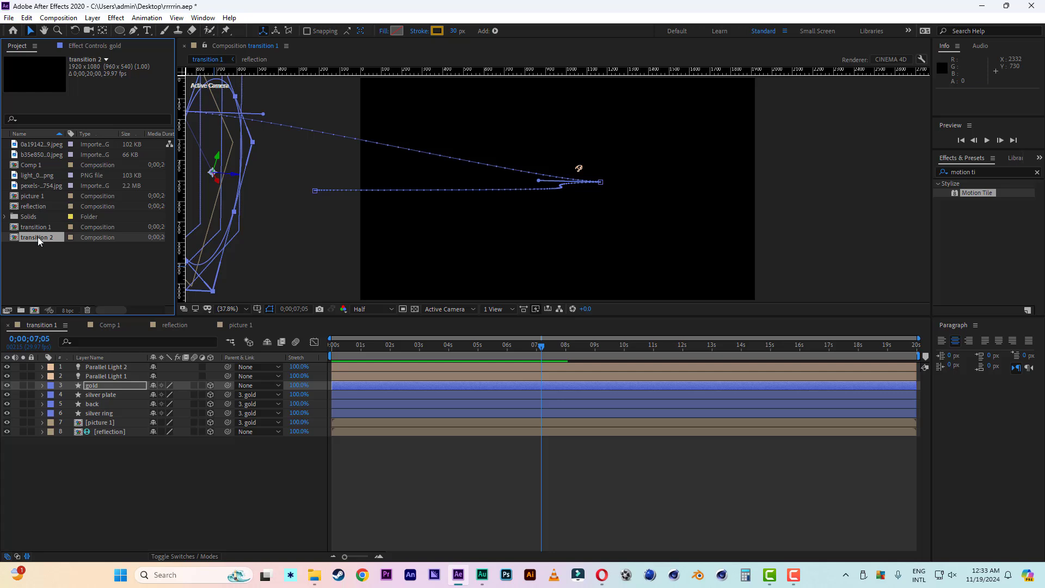
left_click(33, 197)
key("ctrl+d")
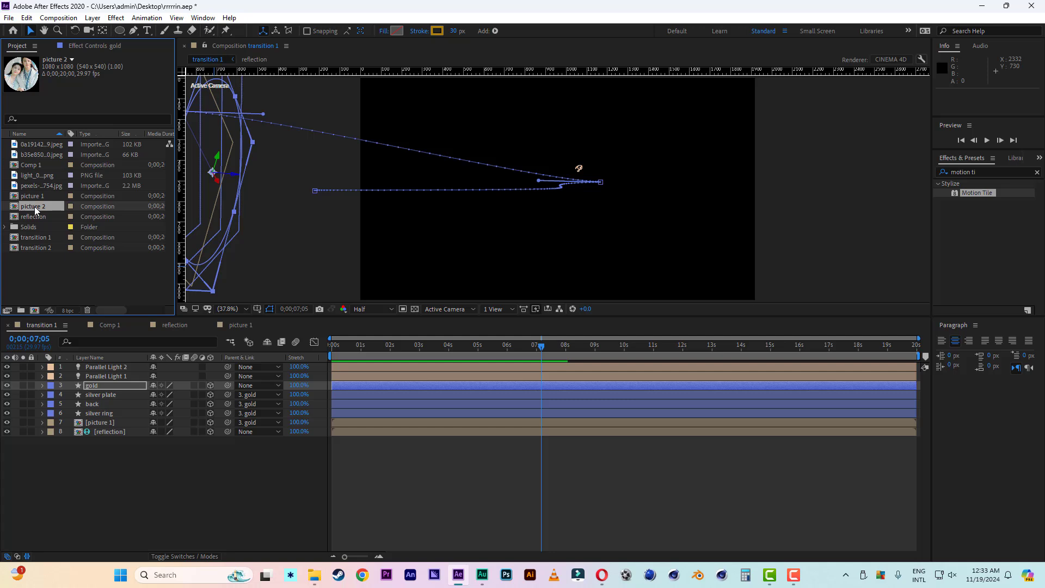
In the picture 2 composition, add the pexels couple photo beneath the circular stencil shape and delete the original photo layer
double_click(35, 207)
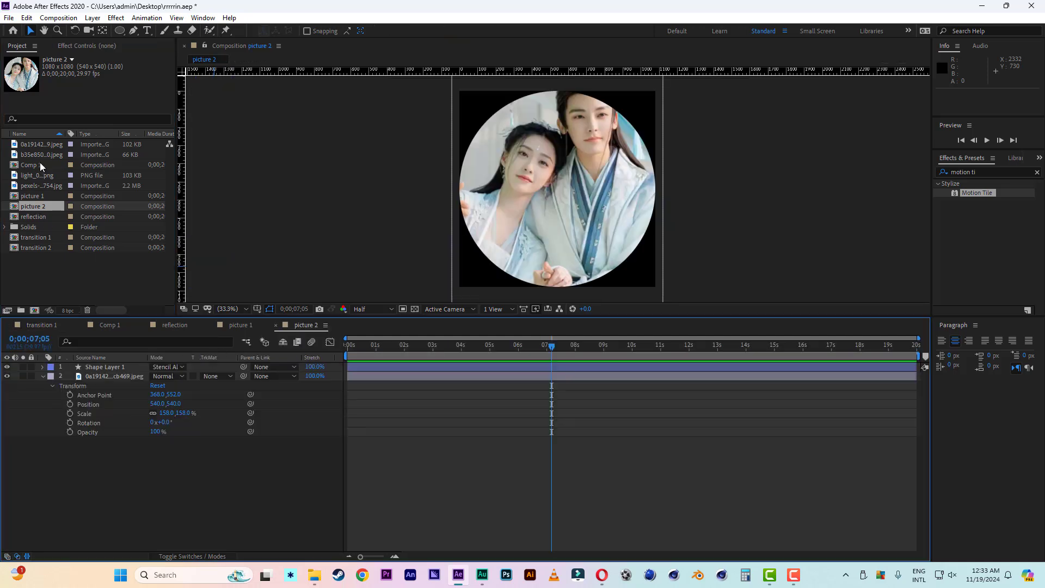
left_click(41, 155)
left_click(35, 178)
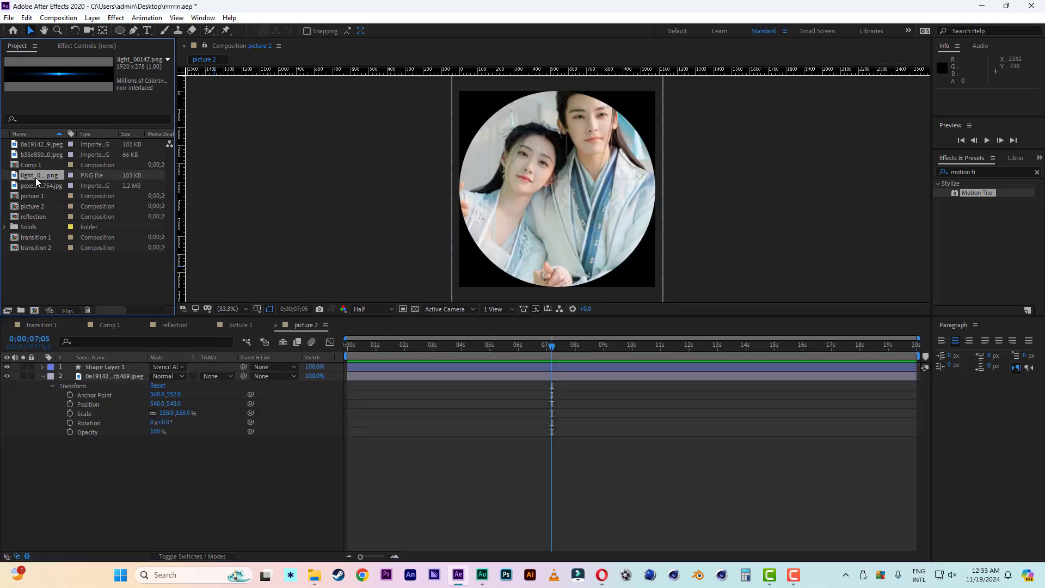
left_click(37, 187)
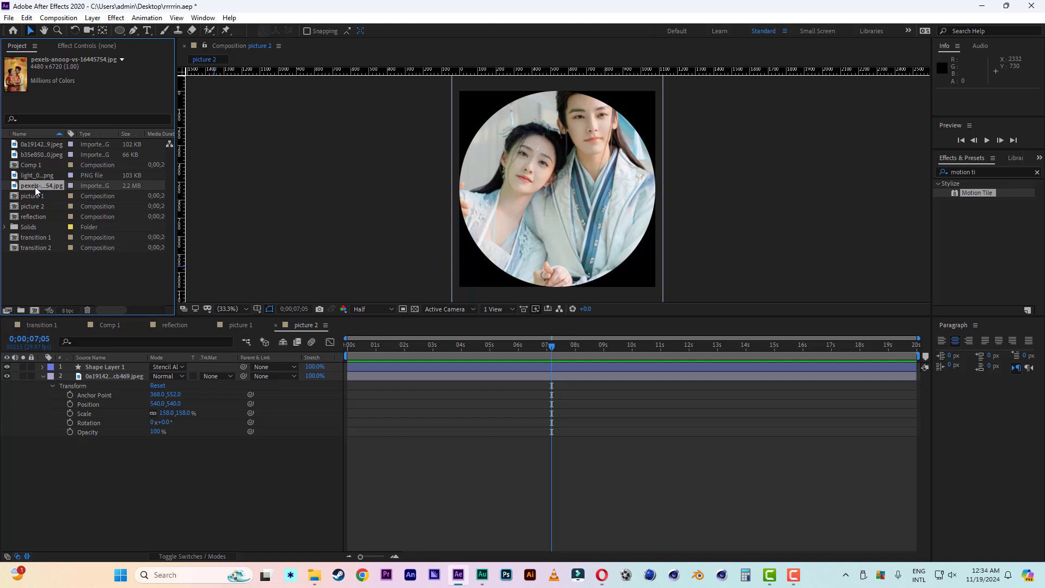
left_click_drag(35, 187, 109, 378)
left_click(109, 383)
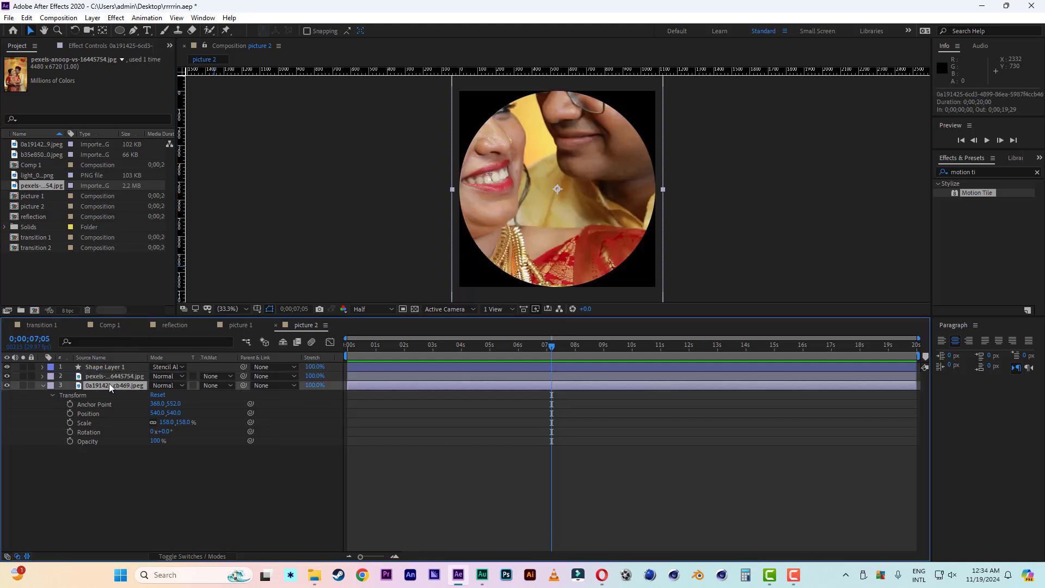
key("Delete")
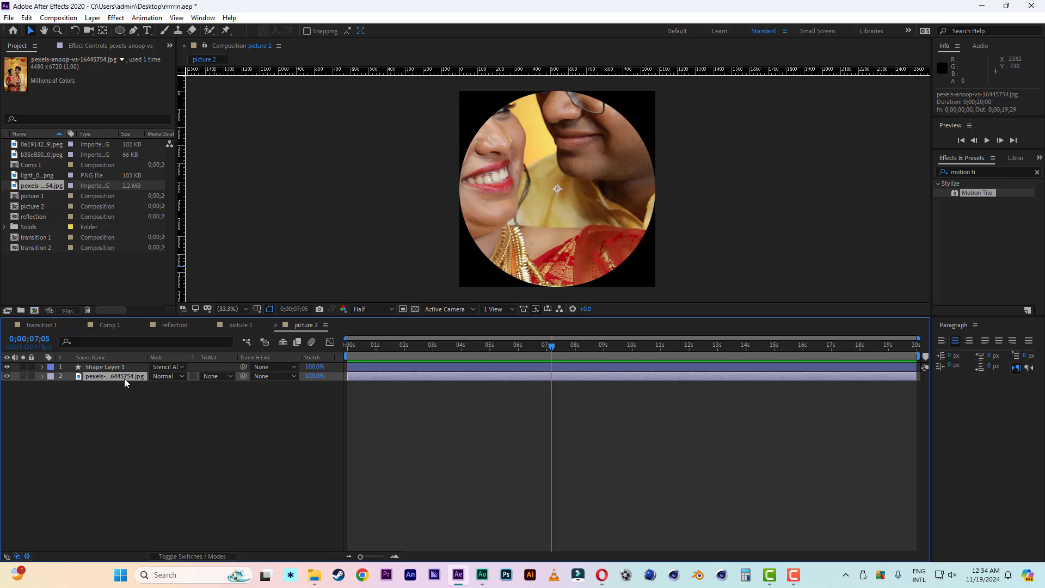
Scale the pexels photo layer down to 33% so the couple fits inside the circle
key("s")
left_click_drag(183, 385, 162, 393)
left_click(203, 449)
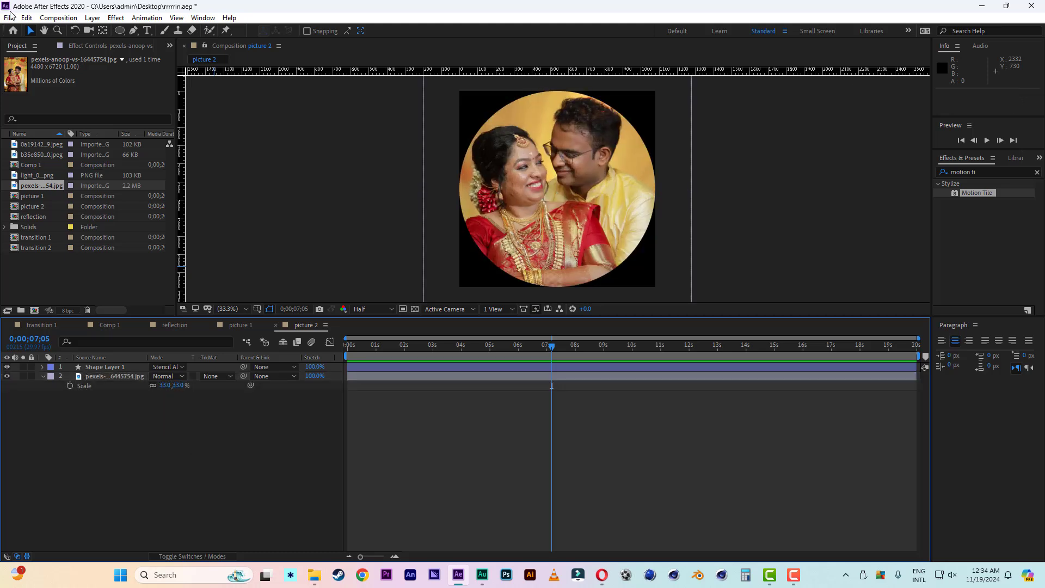
In the transition 2 composition, replace the source of the picture 1 layer with the picture 2 composition
double_click(44, 248)
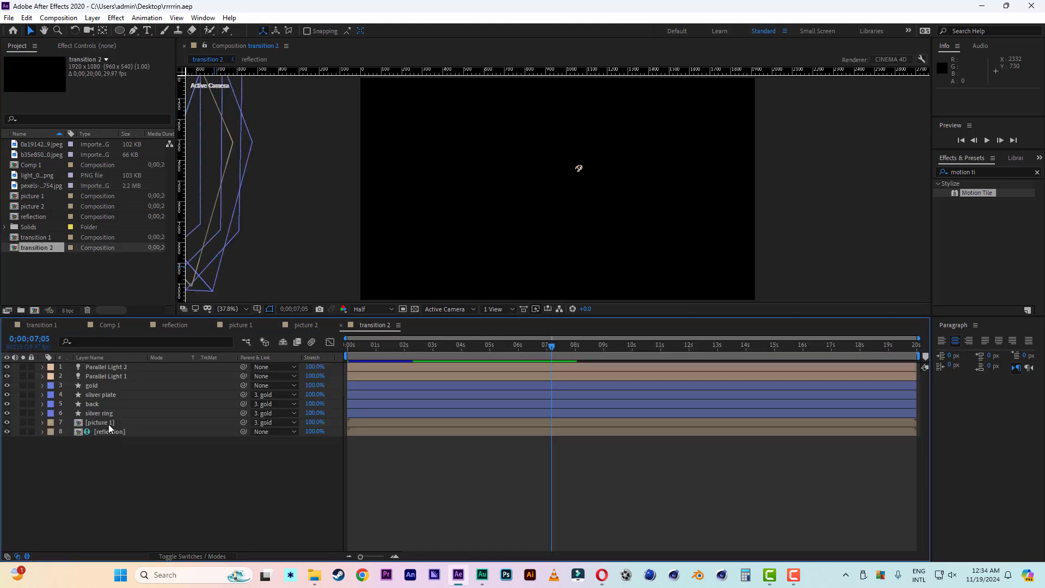
left_click(109, 423)
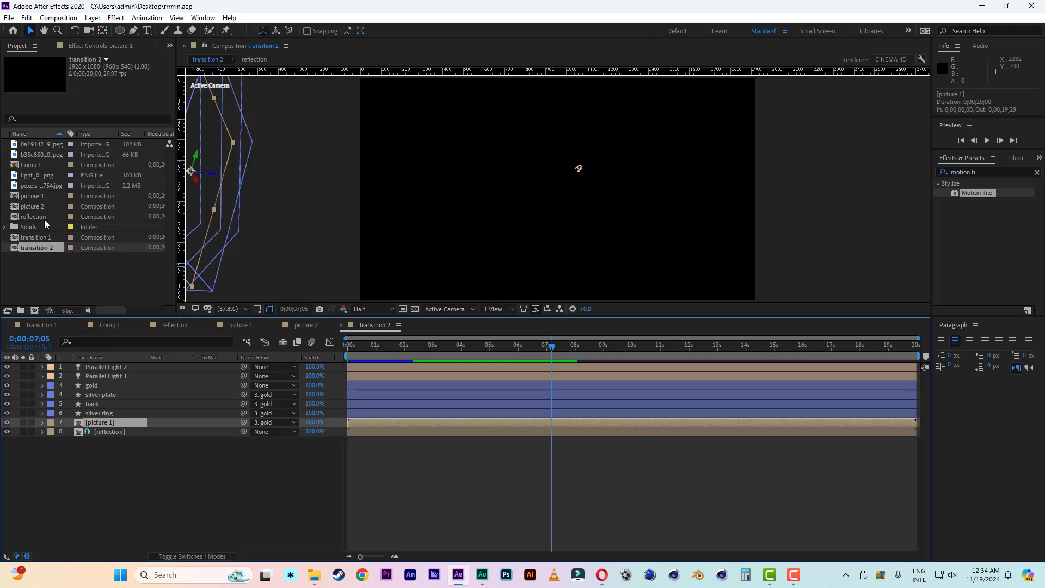
left_click(36, 207)
left_click_drag(38, 207, 119, 387)
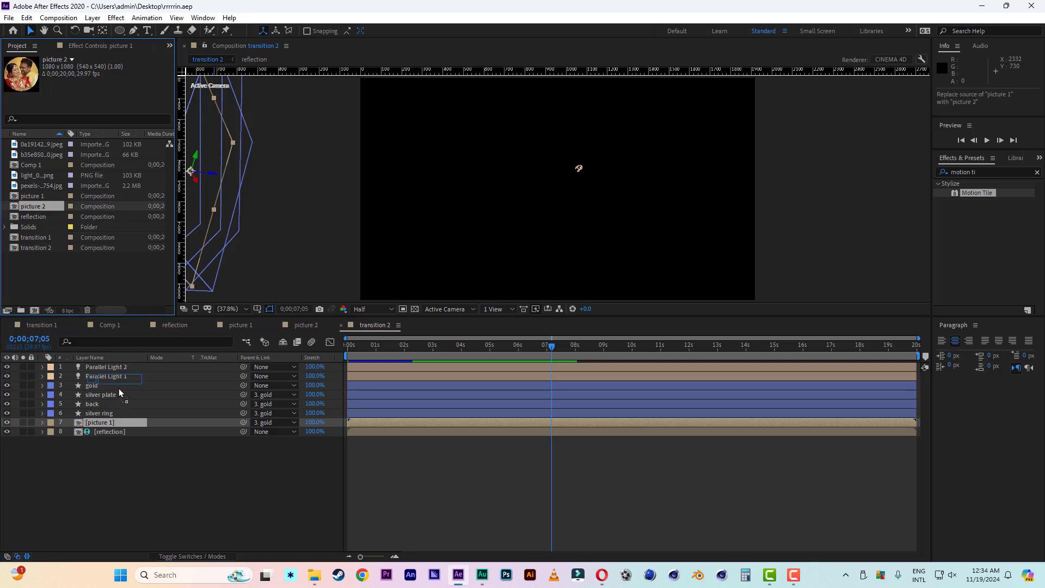
left_click_drag(113, 424, 113, 423)
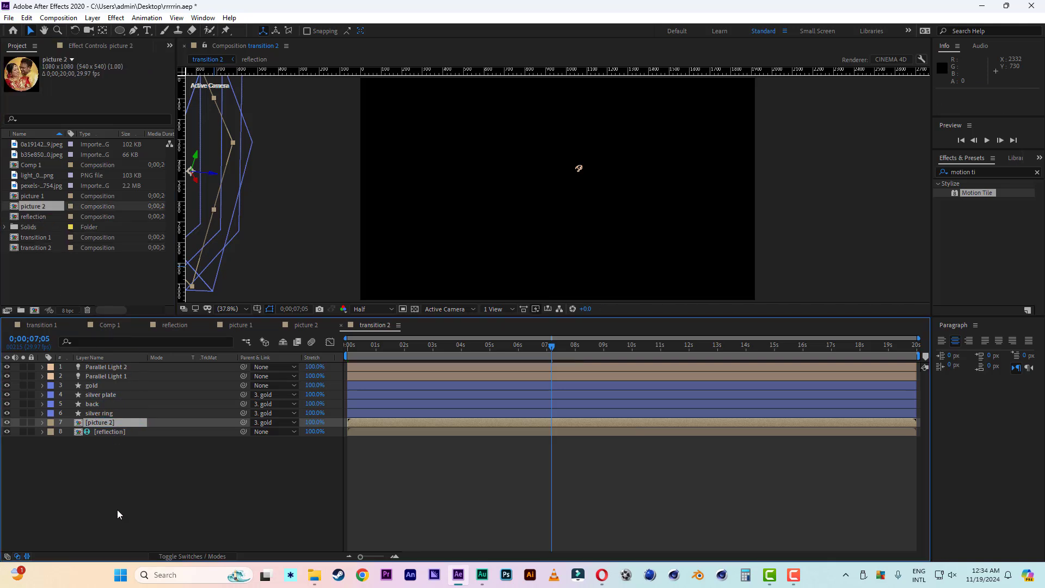
Create a new 1920 x 1080, 20-second composition named main and add transition 1 to it as a layer
left_click(36, 311)
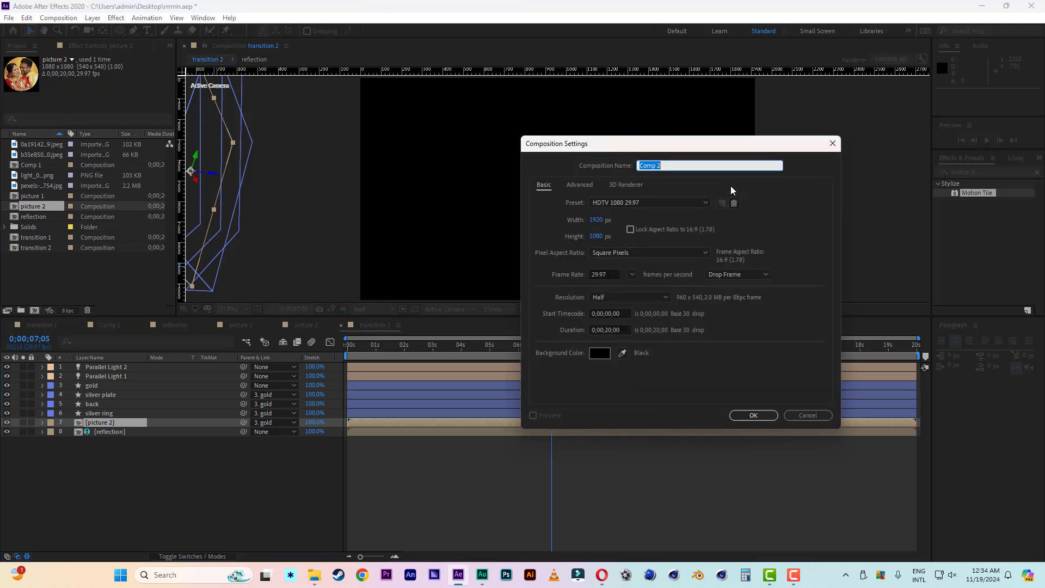
type("main")
left_click(754, 416)
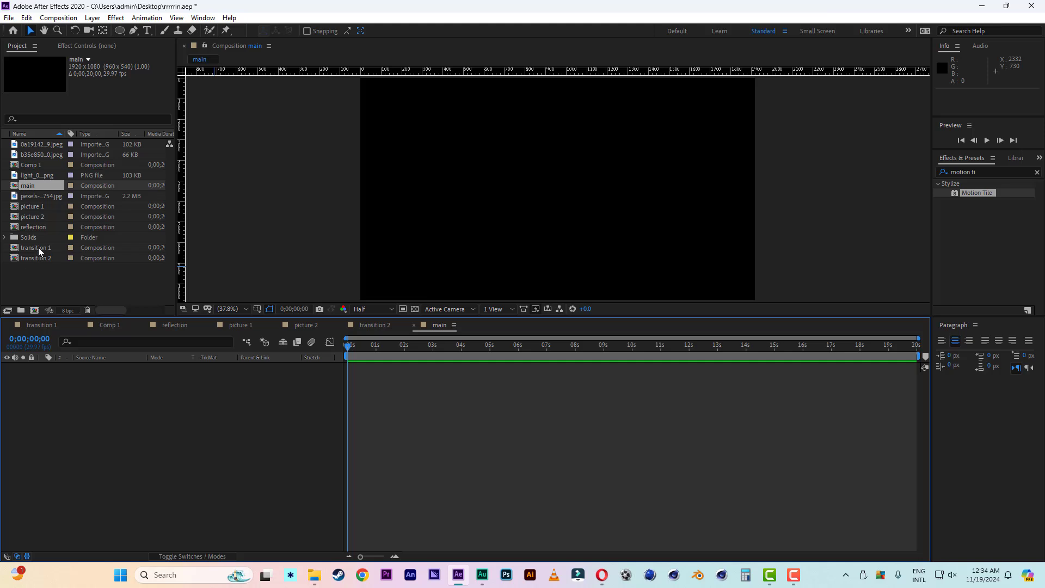
left_click_drag(38, 248, 113, 476)
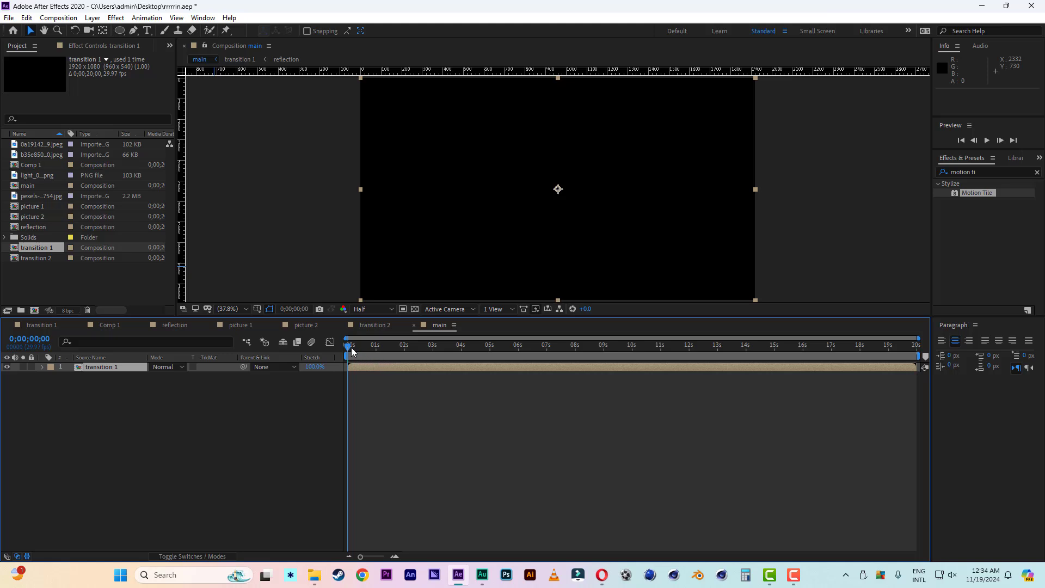
Split the transition 1 layer at 0;00;07;02 and delete the part after the cut
left_click_drag(351, 351, 549, 359)
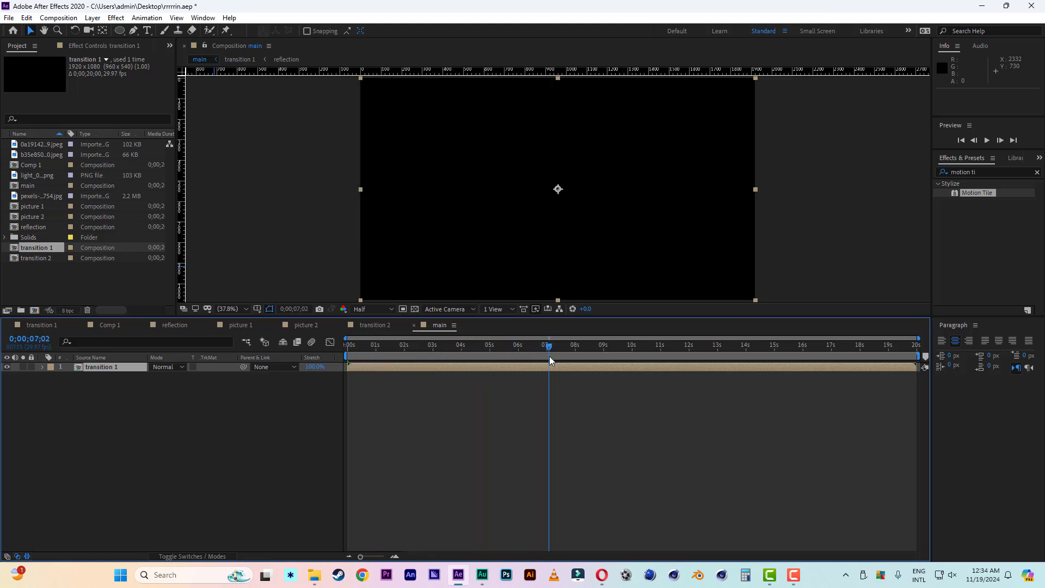
left_click(27, 18)
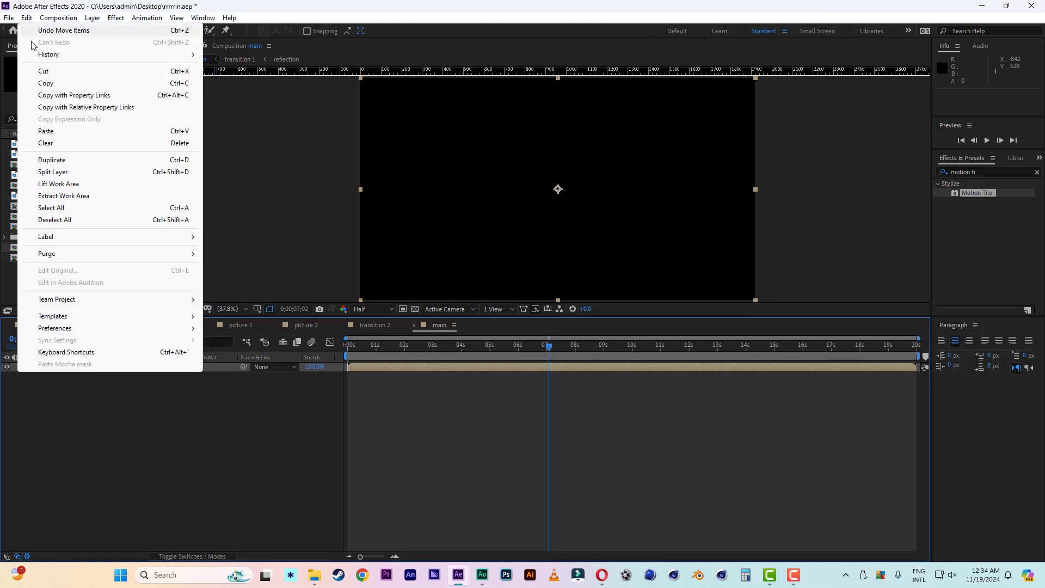
left_click(63, 173)
key("Delete")
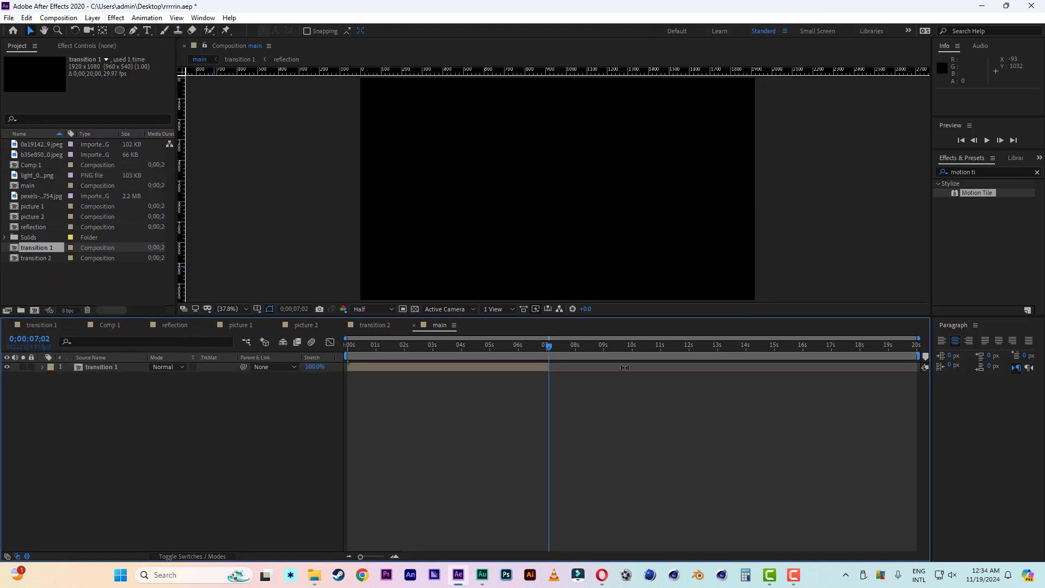
Duplicate the trimmed transition 1 layer and replace the lower copy's source with transition 2
left_click(470, 369)
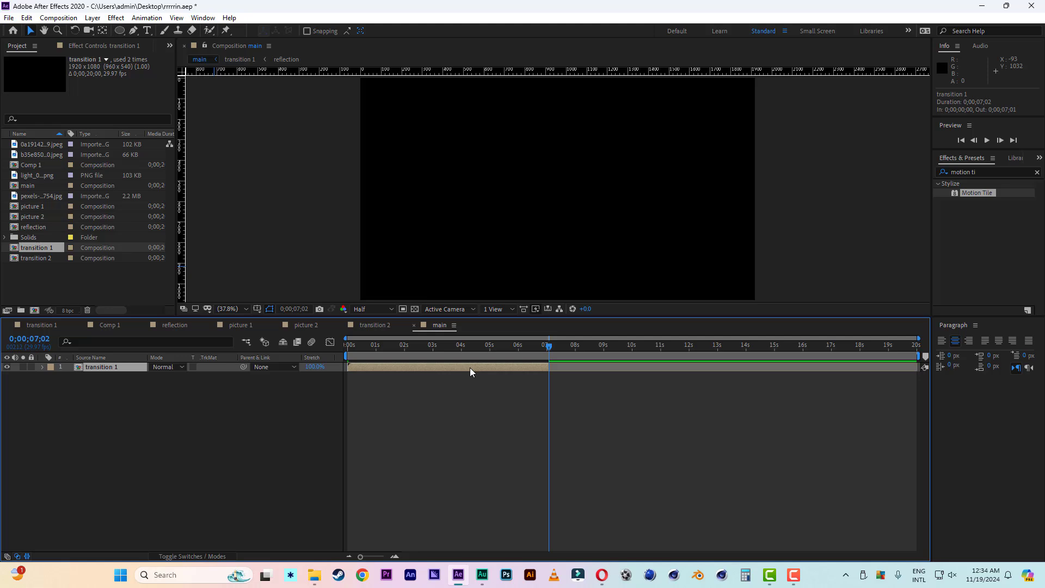
key("ctrl+d")
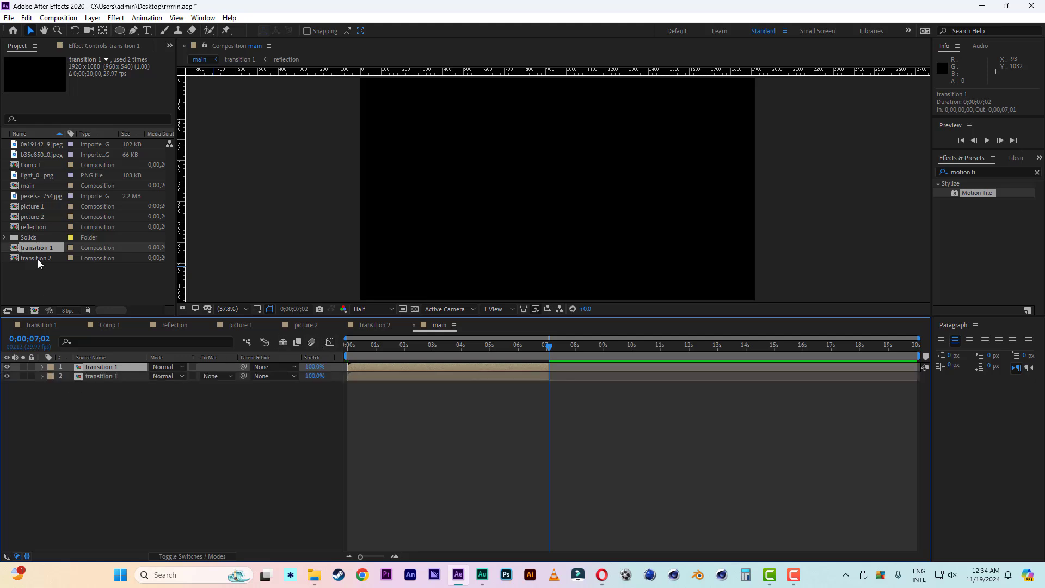
left_click_drag(38, 259, 123, 408)
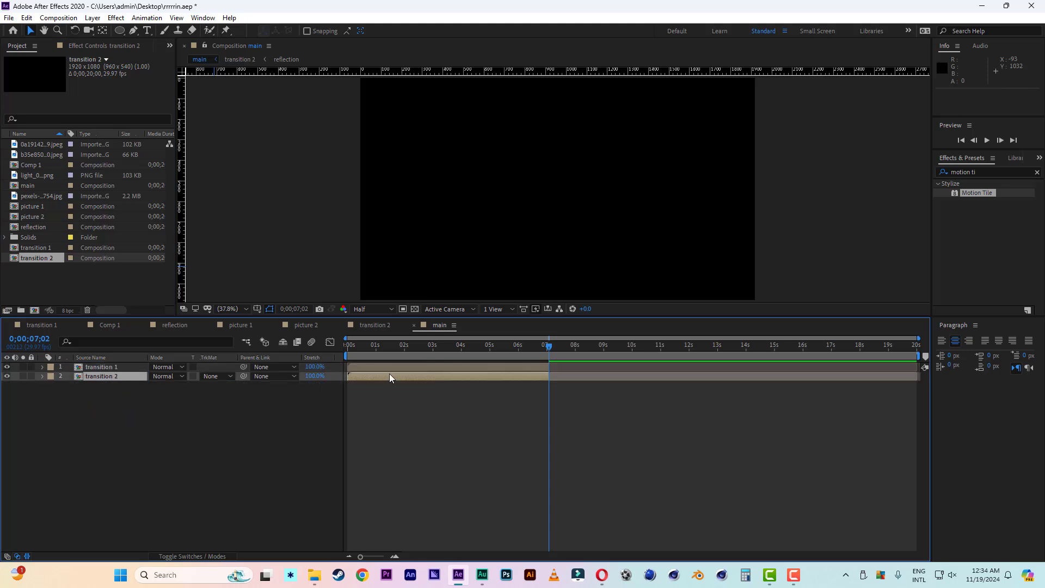
Shift the transition 2 layer to start at 0;00;04;09 and scrub through the overlap between both pendants
left_click_drag(384, 382, 484, 384)
left_click_drag(370, 346, 502, 378)
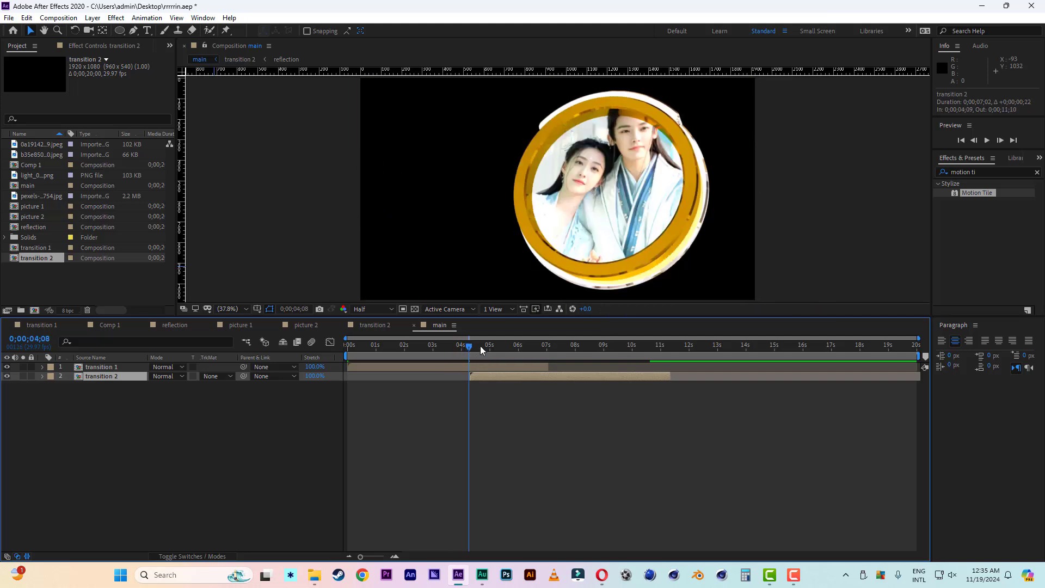
left_click_drag(471, 346, 570, 353)
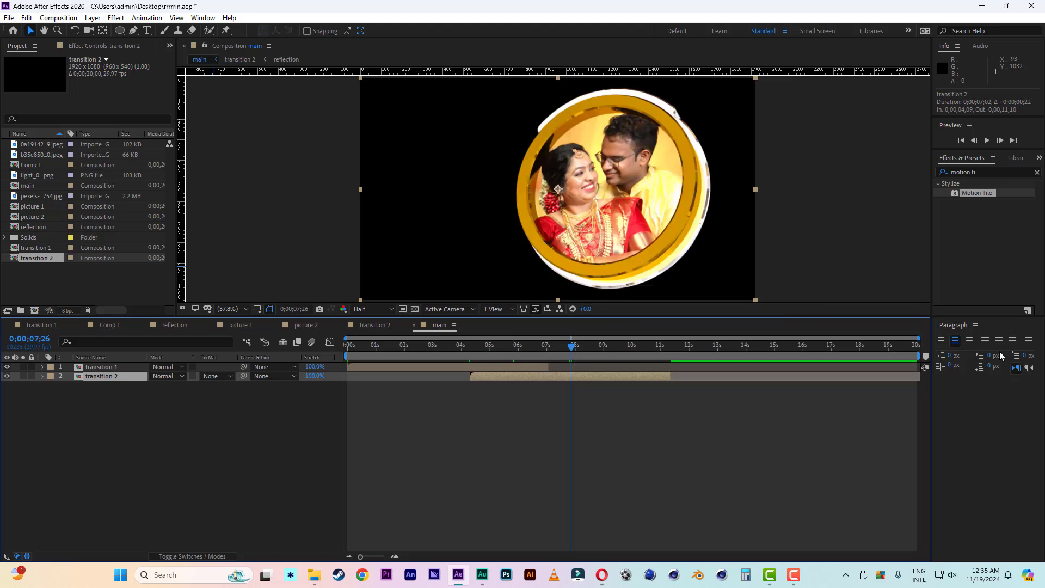
End the work area at 0;00;11;06 and preview the transition between the two pendants
left_click_drag(925, 356, 671, 354)
left_click_drag(464, 345, 430, 347)
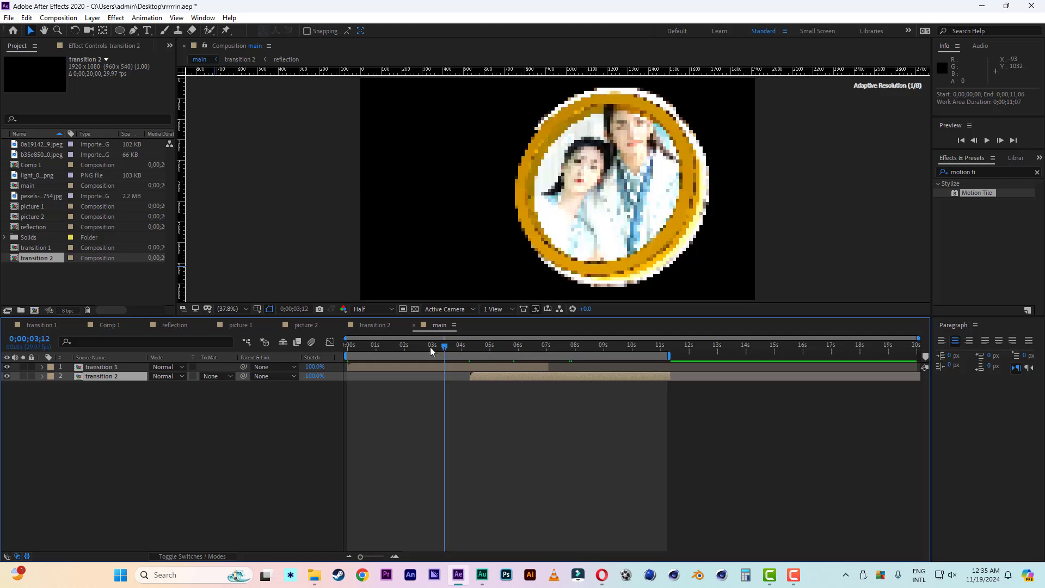
key("space")
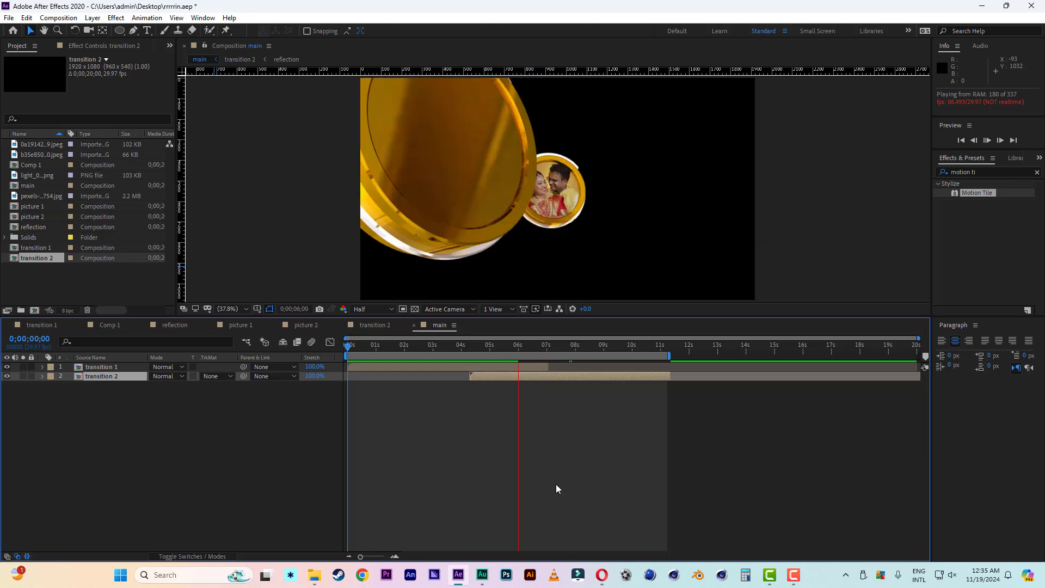
Delay the transition 2 layer to start at 0;00;04;22 and extend the work area's end to 0;00;11;20
left_click(485, 377)
left_click_drag(486, 377, 498, 379)
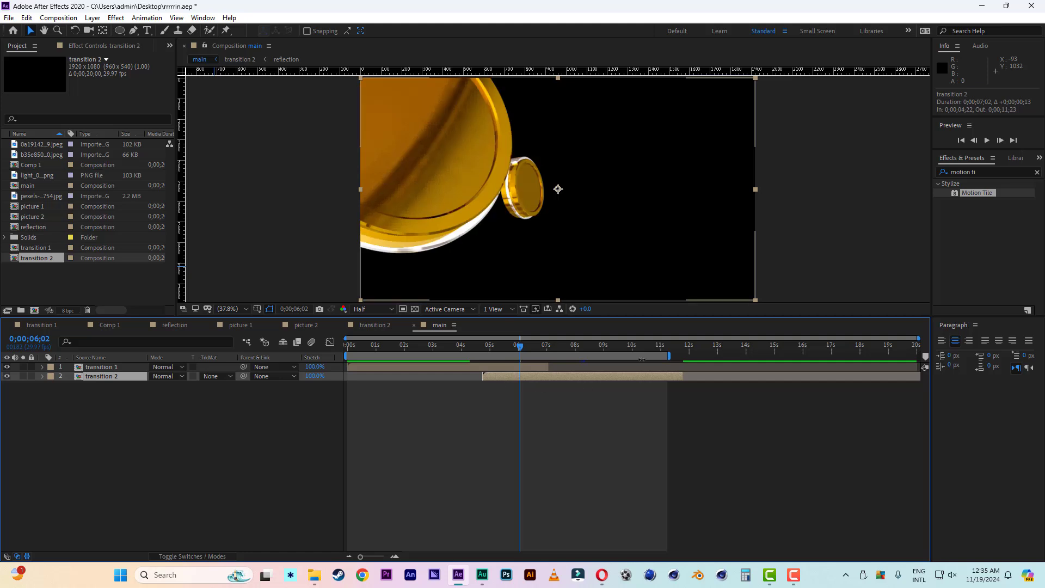
left_click_drag(672, 354, 685, 359)
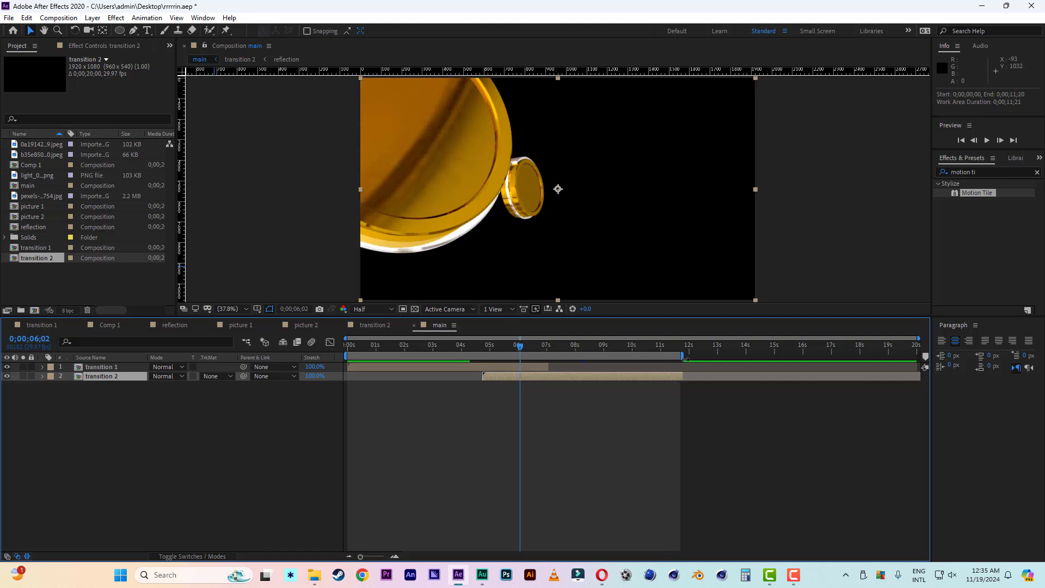
Play the main composition and scrub to 0;00;04;10 to check the timing between the two pendants
key("space")
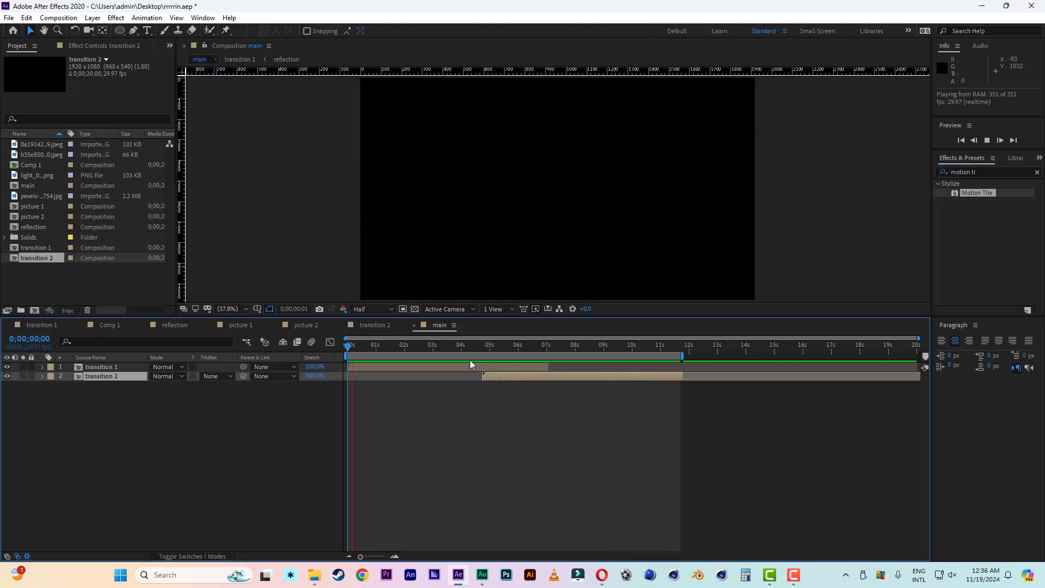
left_click(417, 349)
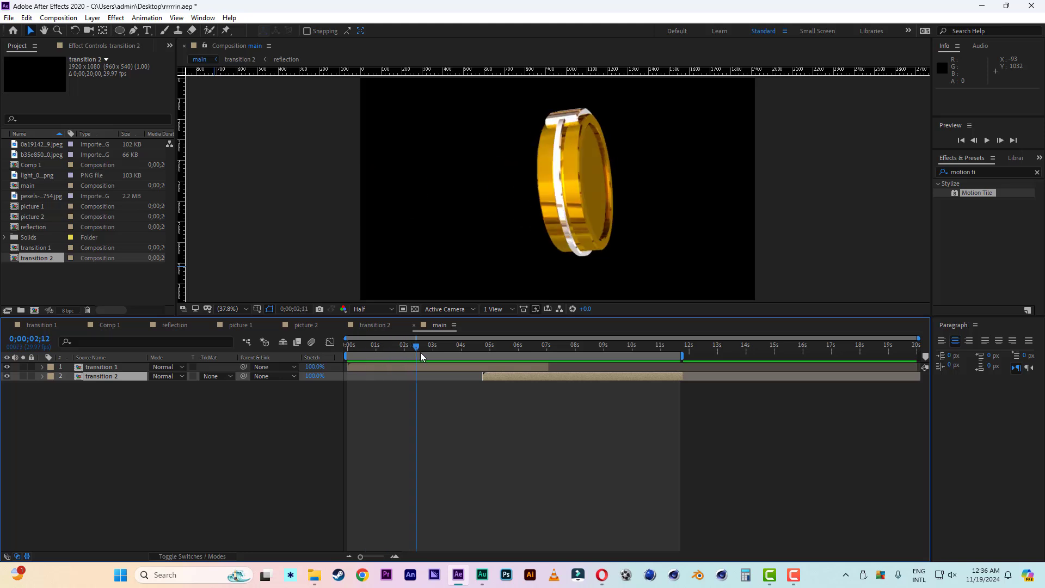
left_click_drag(421, 353, 470, 355)
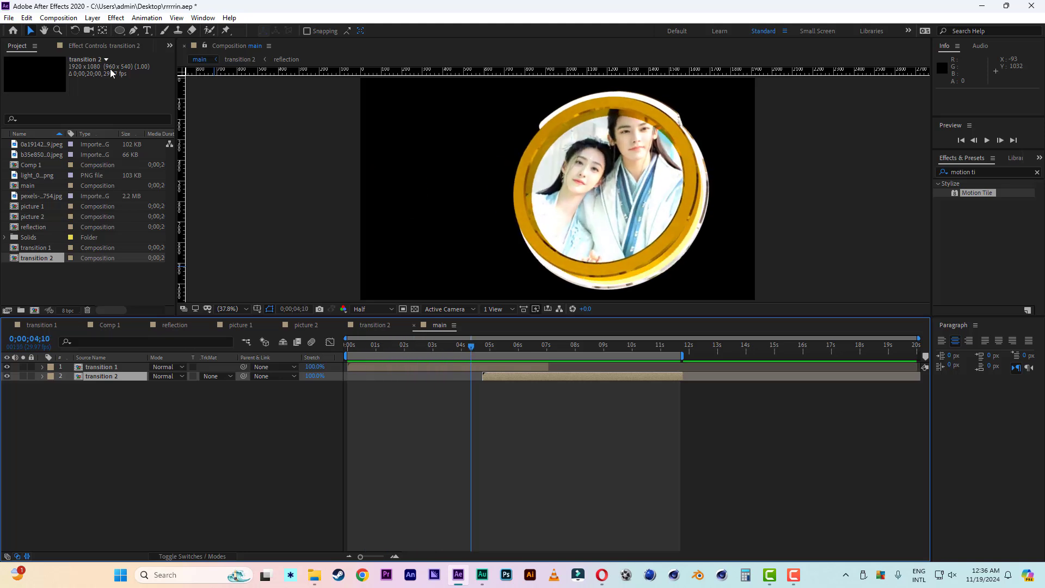
Add a text layer to the main composition reading "juliet & Romeo", with "& Romeo" on a second line
left_click(147, 31)
left_click(378, 212)
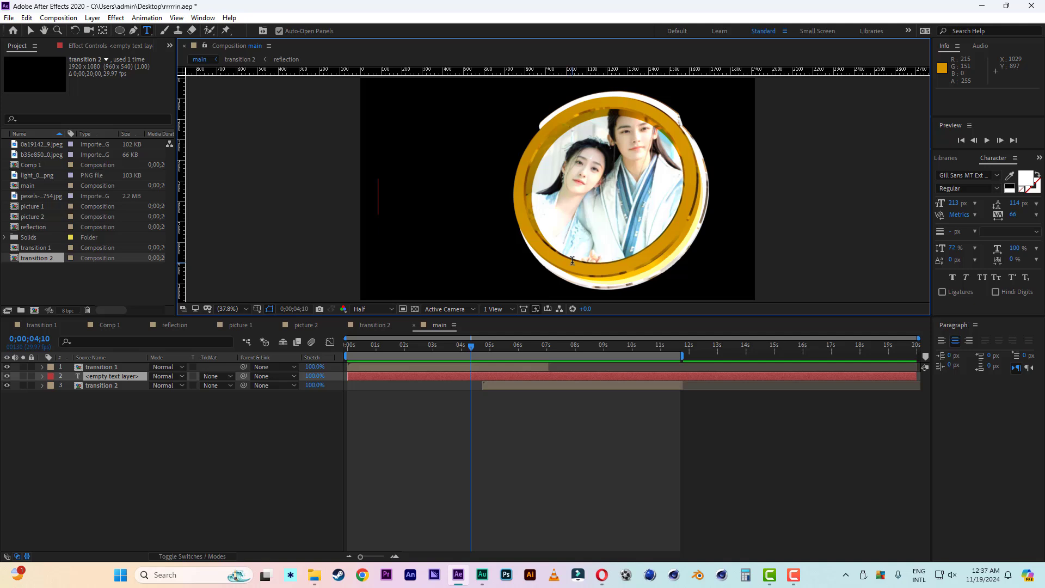
type("juli")
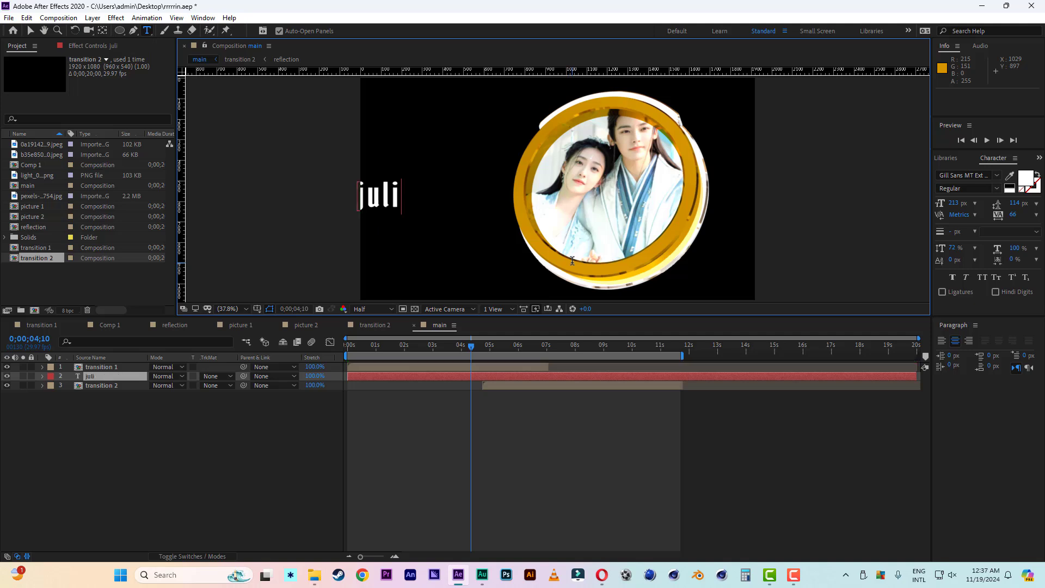
type("etan")
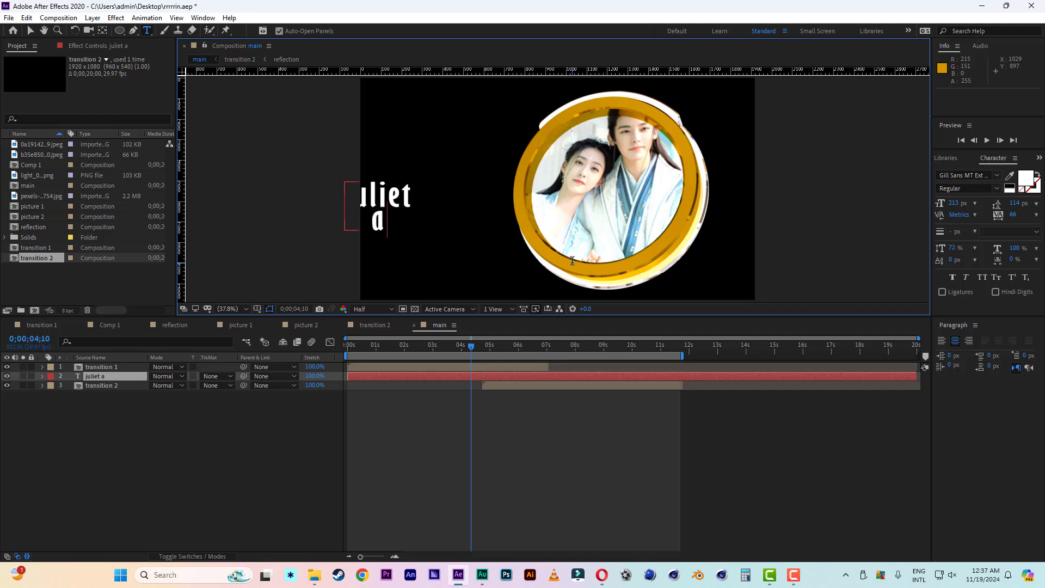
key("BackSpace")
key("BackSpace")
type("& Romeo")
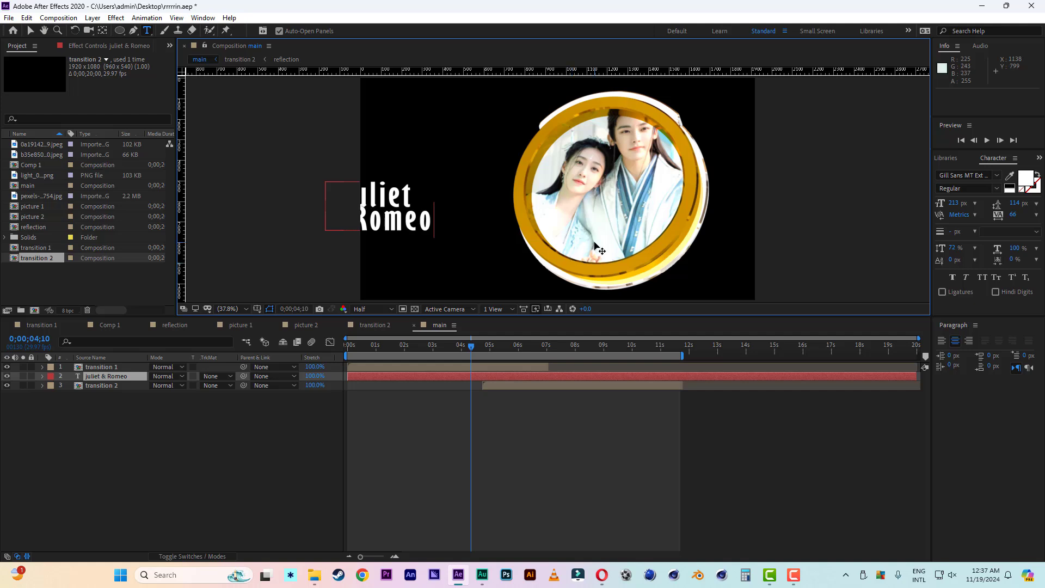
Reduce the text's font size to 145 px and place it beside the pendant at position 431.5, 590.3
left_click(30, 30)
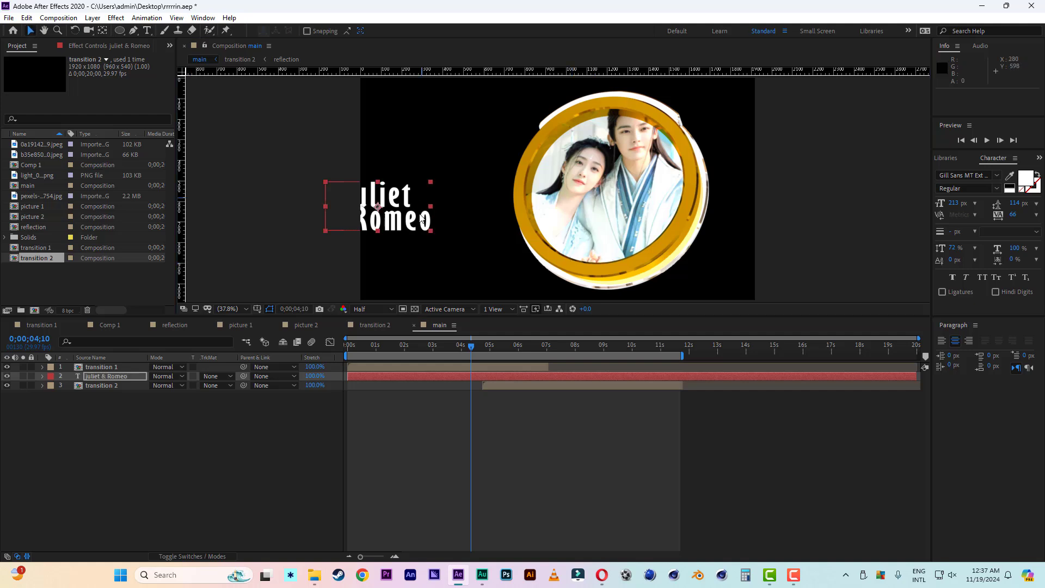
left_click_drag(399, 211, 463, 205)
left_click_drag(955, 208, 918, 206)
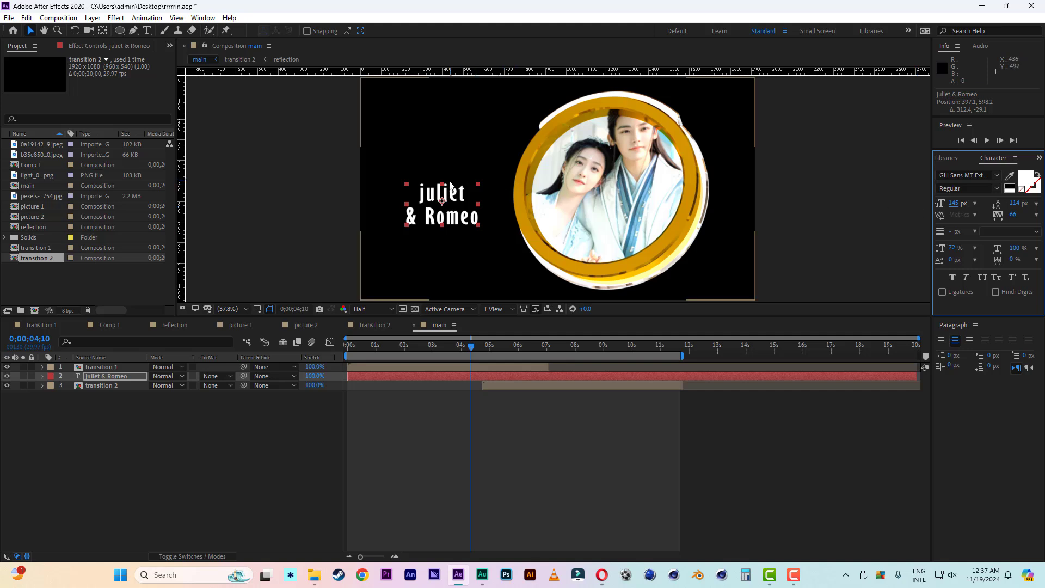
left_click_drag(442, 184, 466, 197)
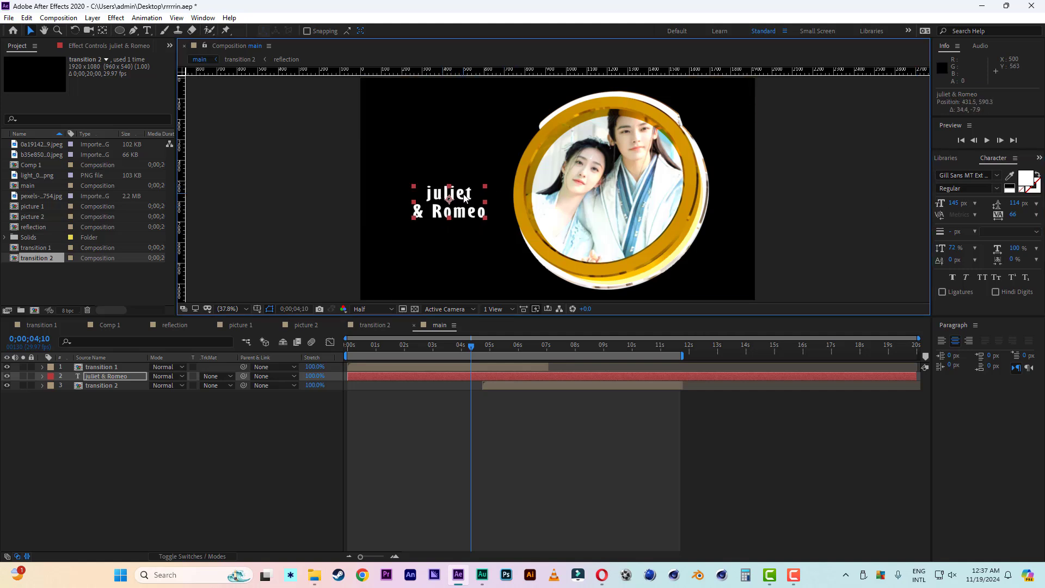
Add a Tracking animator to the text layer and keyframe only its Tracking Amount at 0;00;00;00
left_click_drag(368, 345, 335, 345)
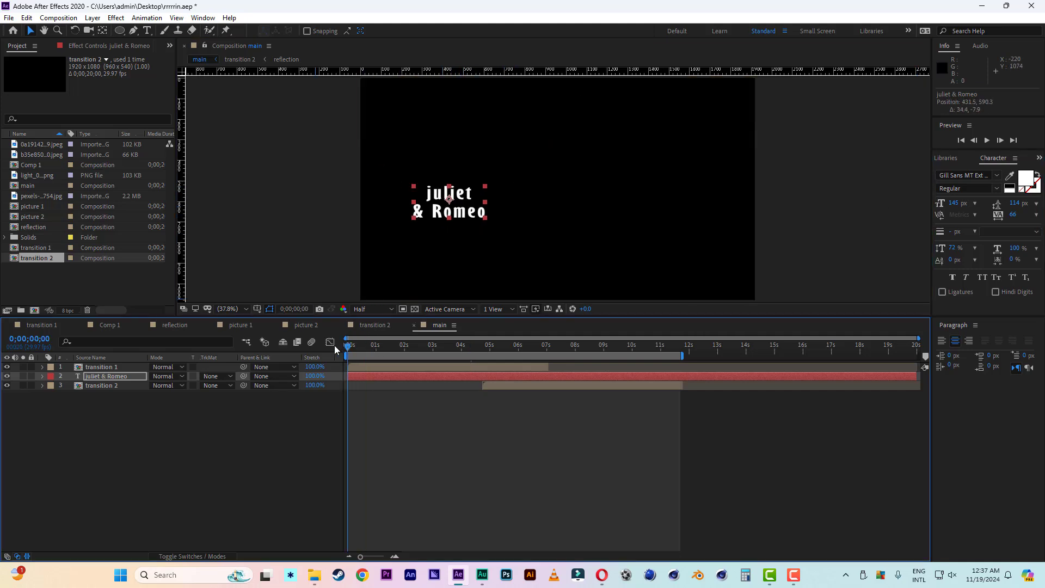
left_click(42, 377)
left_click(51, 386)
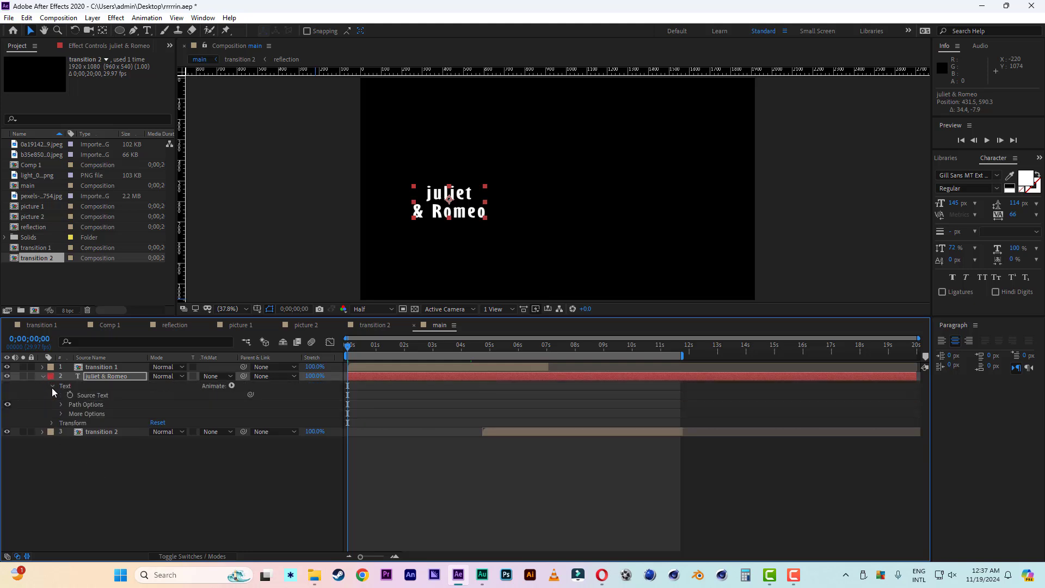
left_click(231, 386)
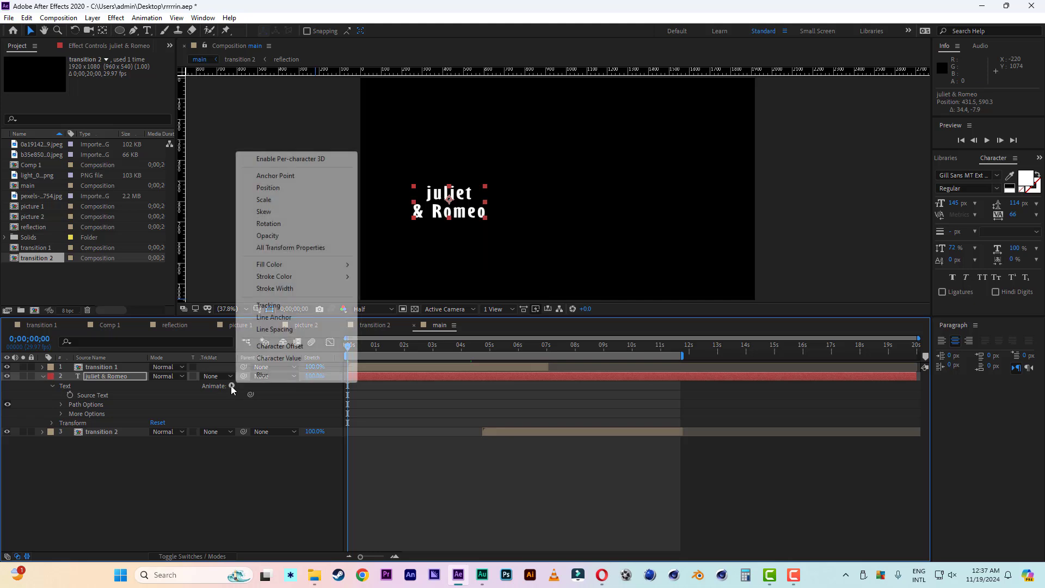
left_click(264, 306)
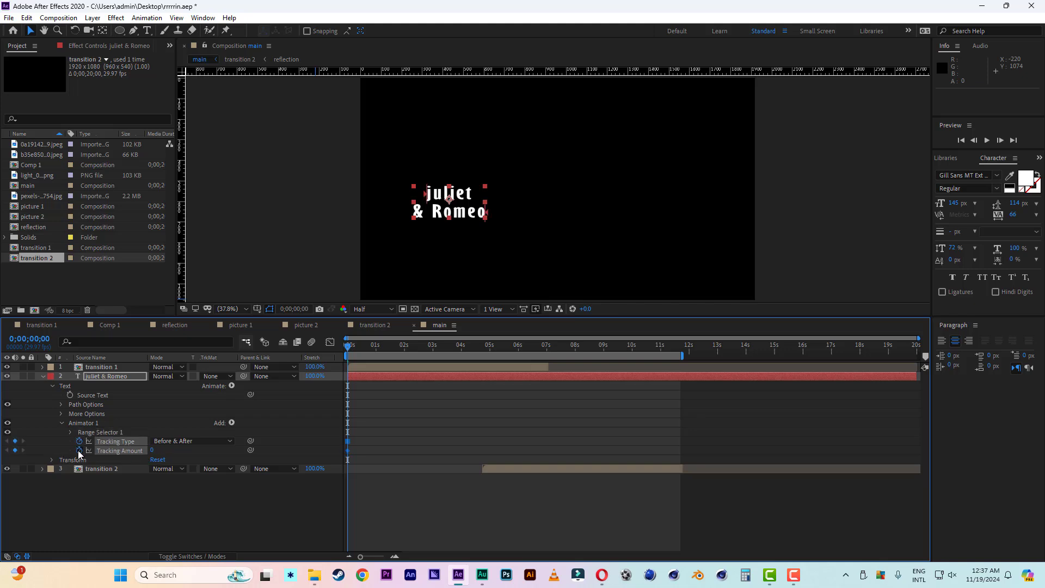
left_click(195, 451)
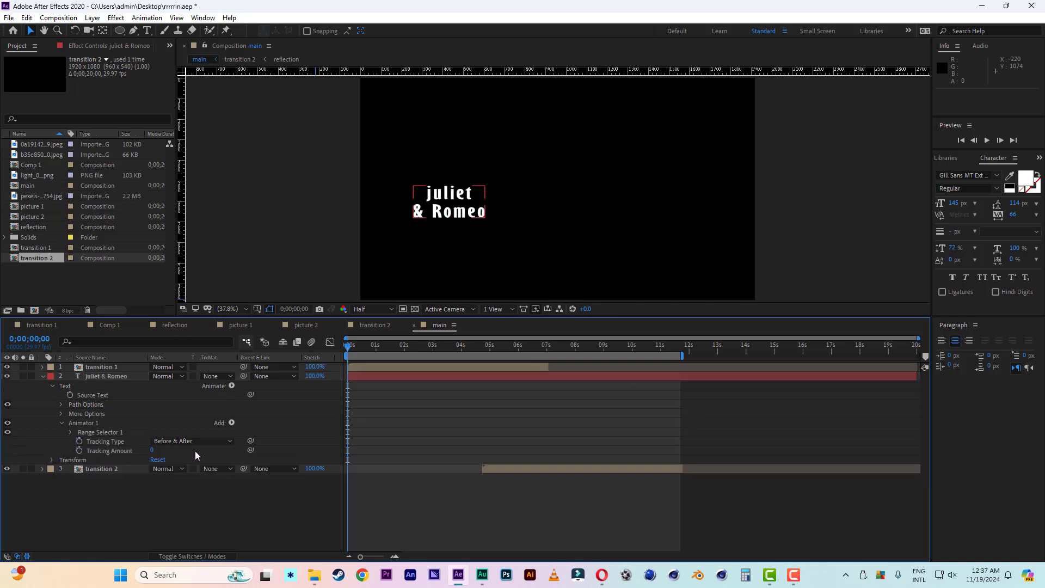
left_click(80, 450)
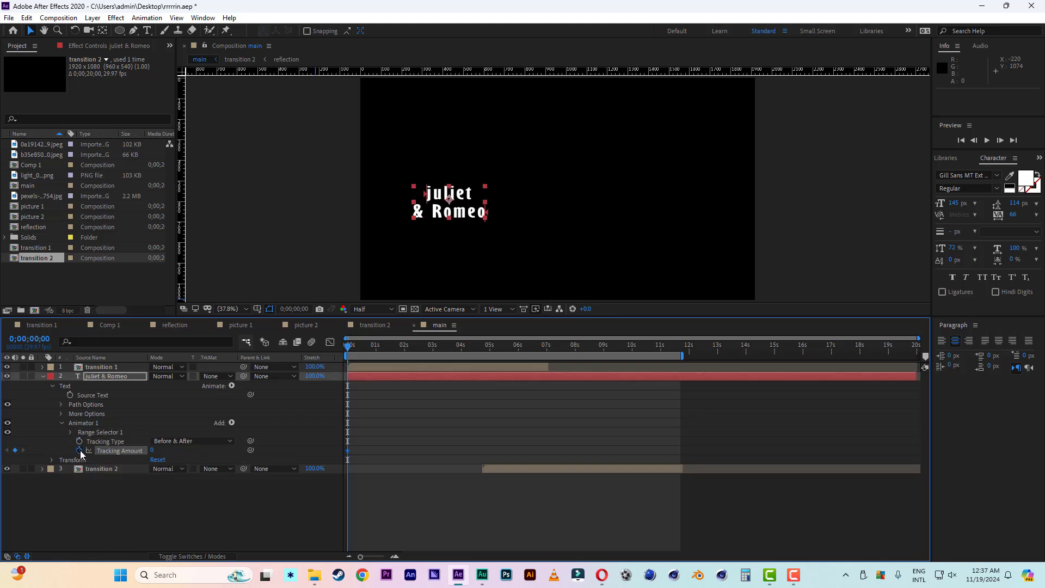
Animate the text's Tracking Amount from -12 at 0;00;00;00 to 27 at 0;00;04;01
left_click(463, 346)
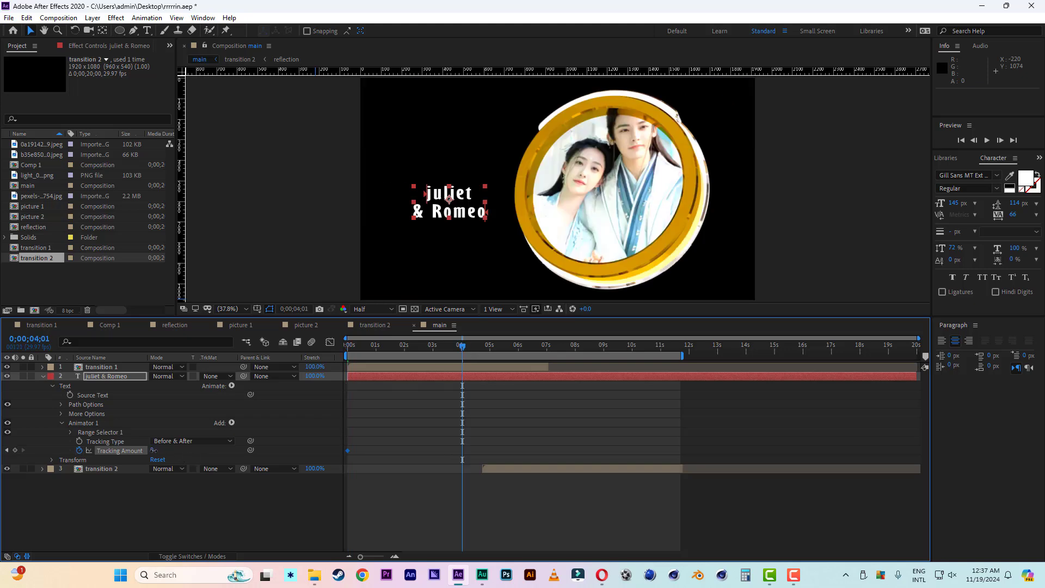
left_click_drag(154, 450, 171, 454)
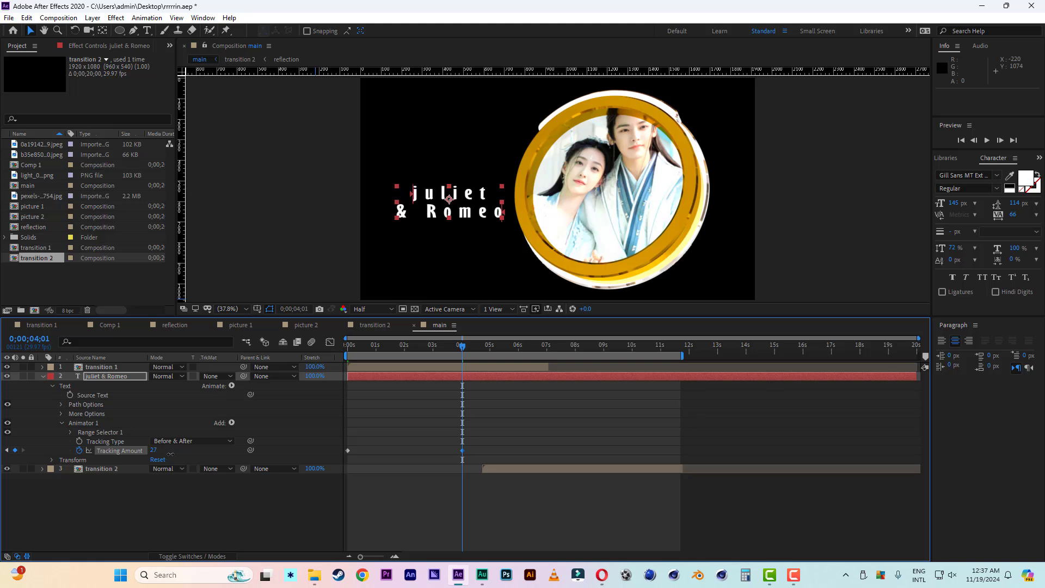
key("Home")
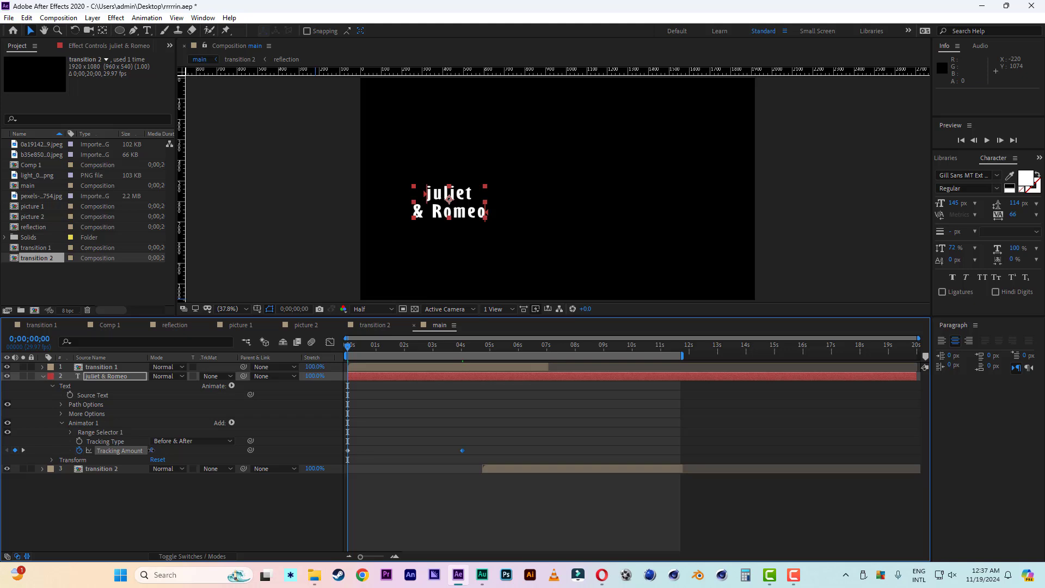
left_click_drag(151, 451, 147, 450)
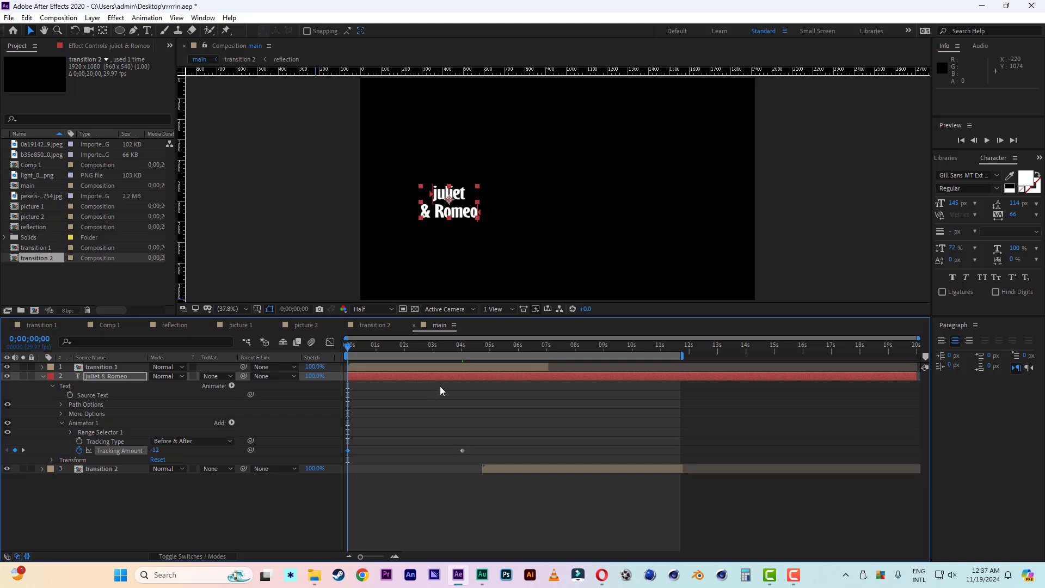
Move the last tracking keyframe about two seconds further along, and shift both keyframes so the first sits at 0;00;01;15
left_click(459, 345)
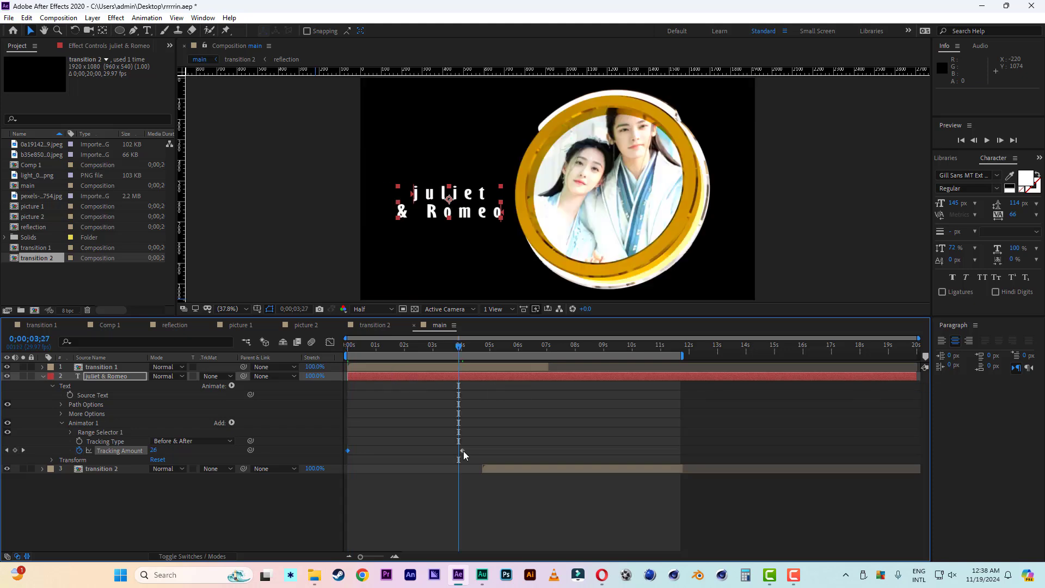
left_click_drag(463, 451, 342, 458)
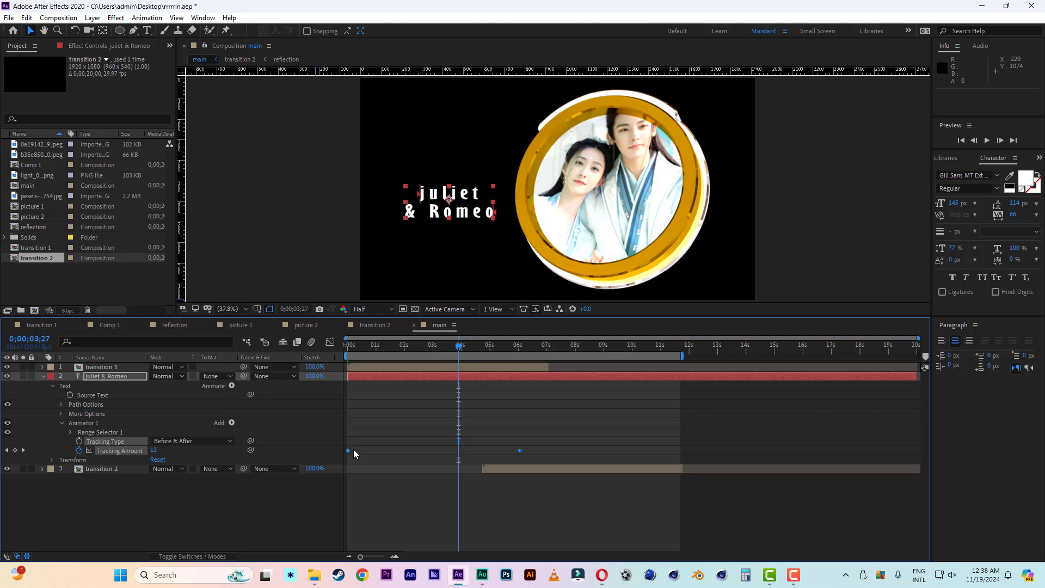
left_click_drag(347, 451, 390, 452)
Keyframe the text's position at 0;00;01;15 and move it off-screen to -204.5, 590.3 at 0;00;00;00 so it slides in
left_click(391, 346)
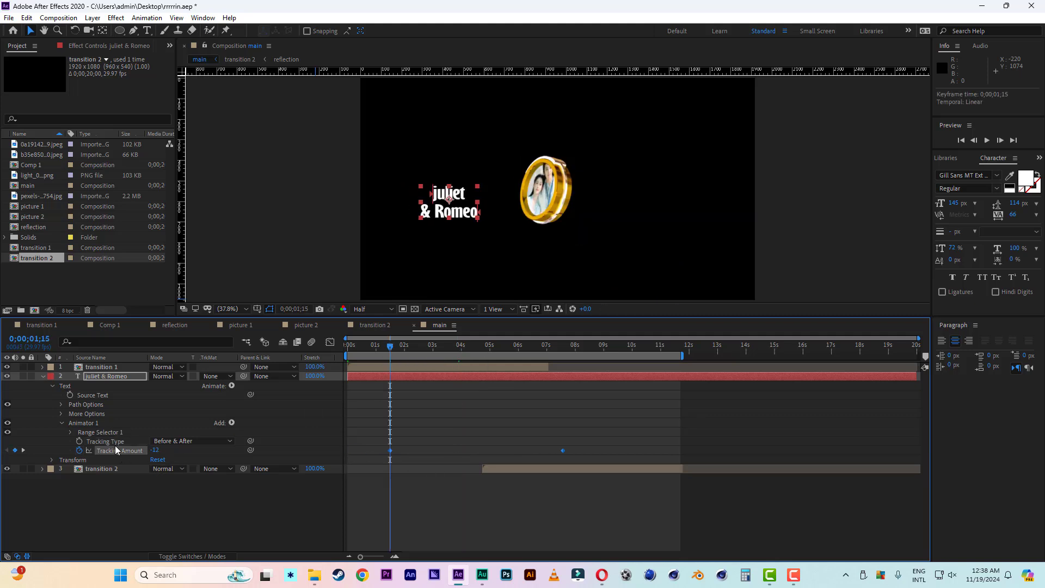
key("p")
left_click(70, 385)
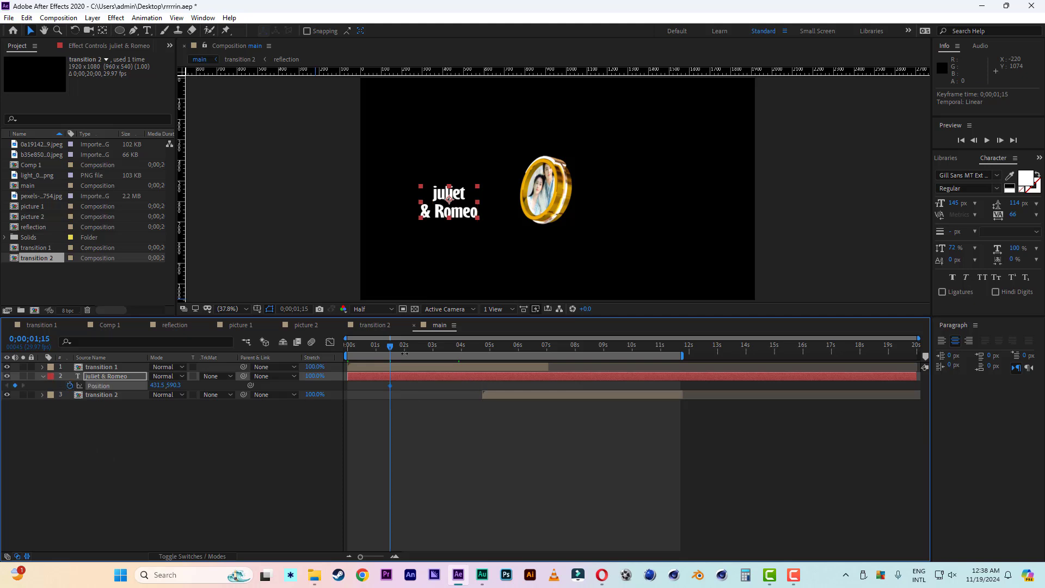
left_click_drag(389, 348, 326, 349)
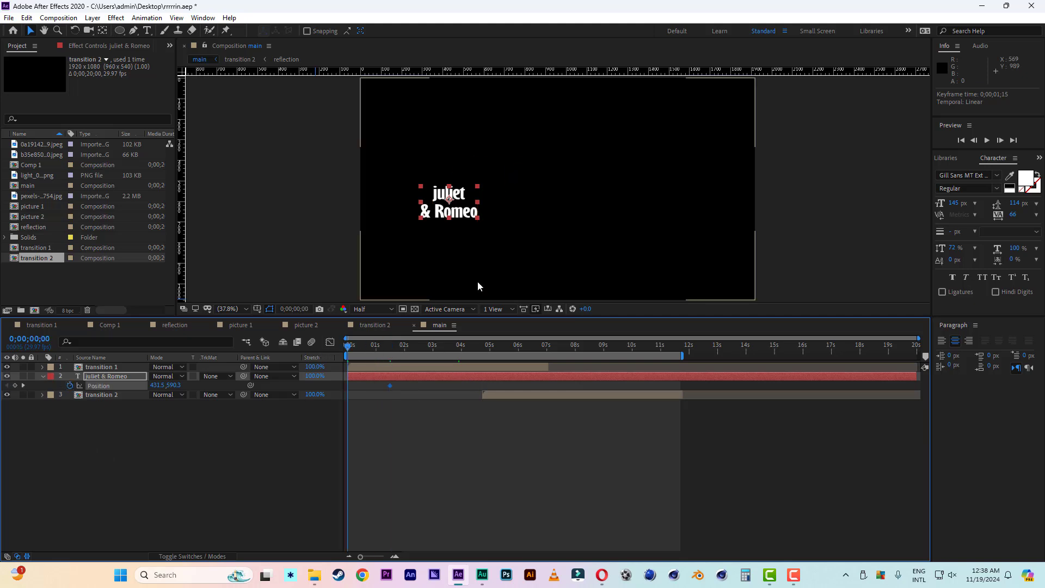
key("Left")
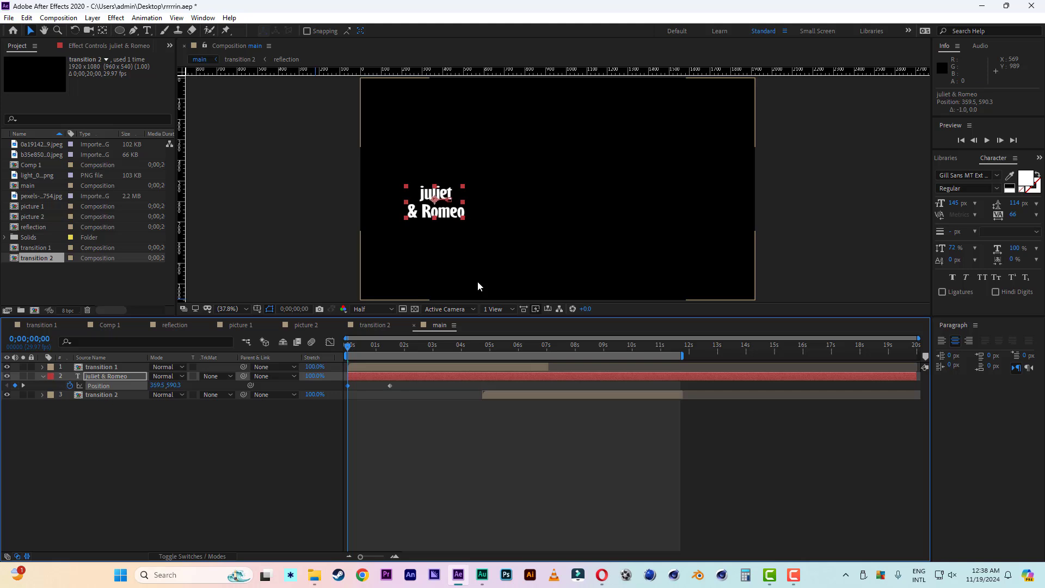
key("Left")
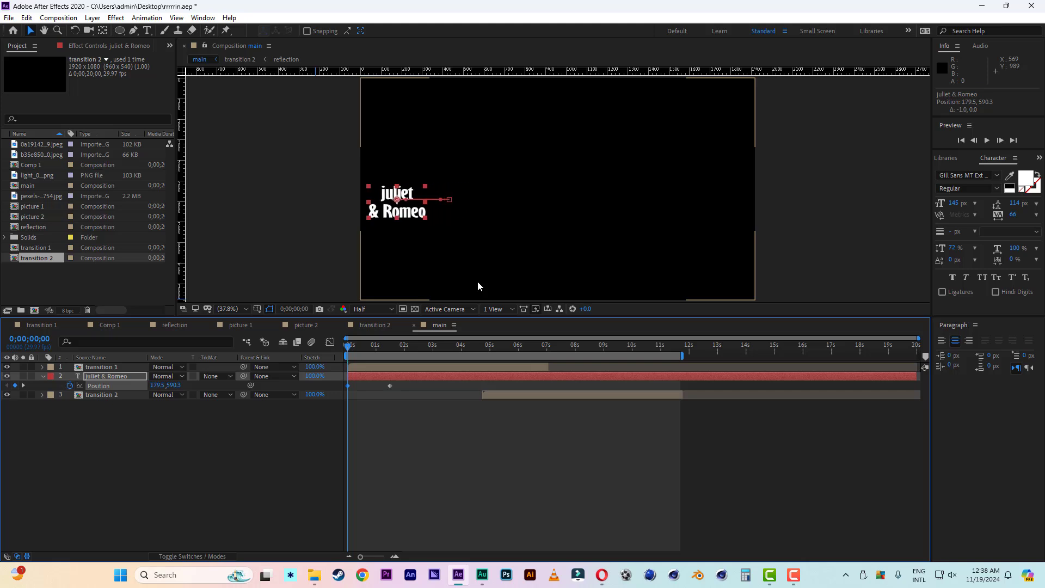
key("Left")
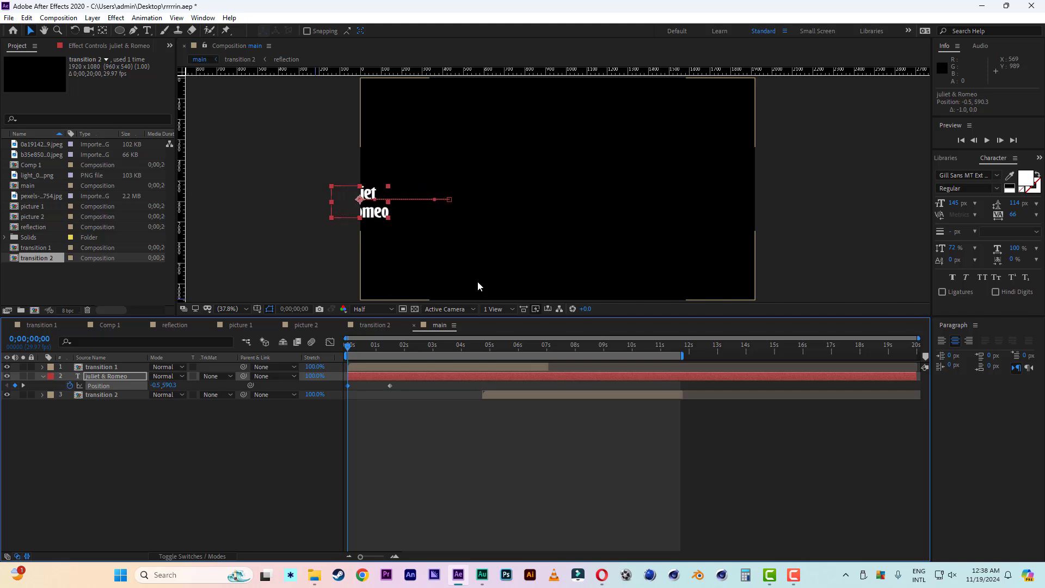
key("Left")
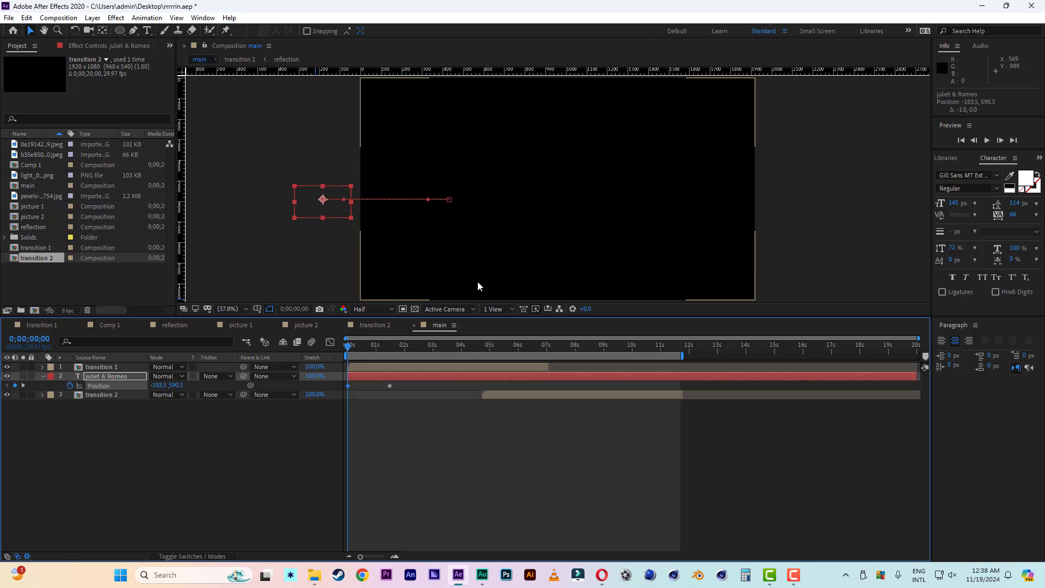
Move the text's end position keyframe to 0;00;02;03 and apply Easy Ease to the position keyframes
left_click_drag(391, 385, 406, 386)
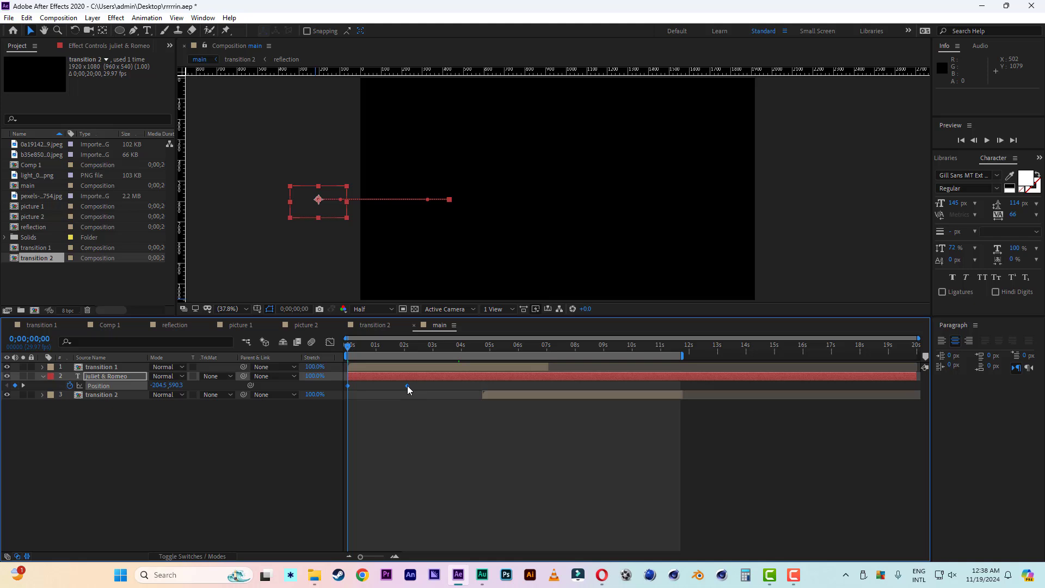
right_click(407, 386)
mouse_move(473, 524)
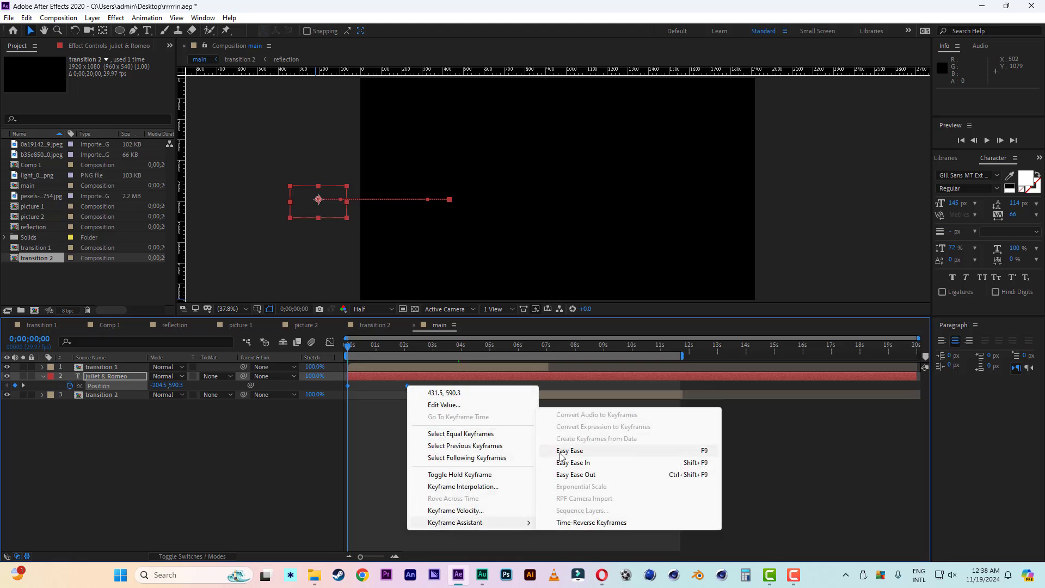
left_click(560, 451)
Reshape the position speed curve by lengthening the end keyframe's incoming influence, giving a fast start and slow finish
left_click(329, 342)
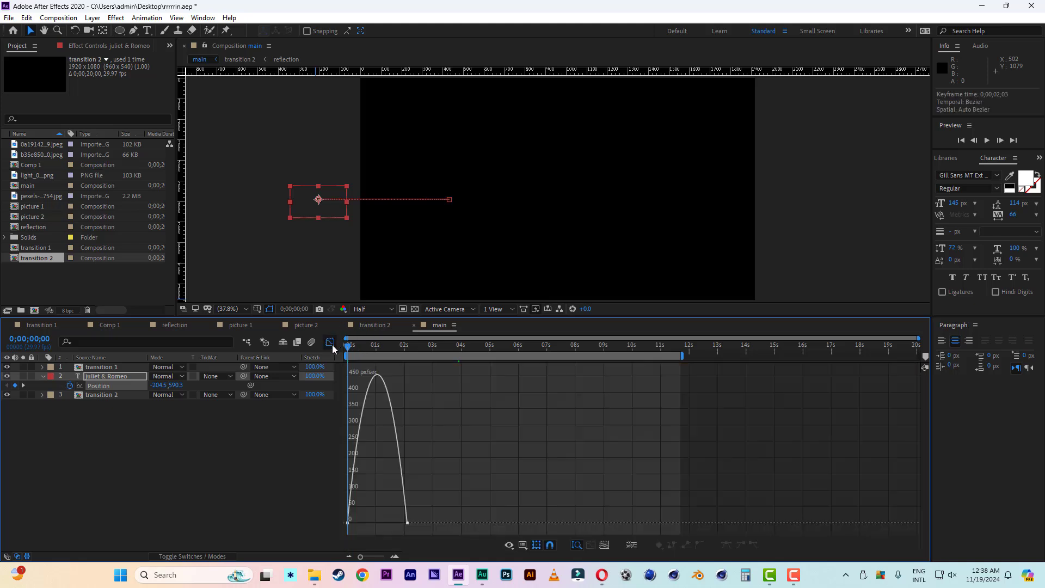
left_click(407, 523)
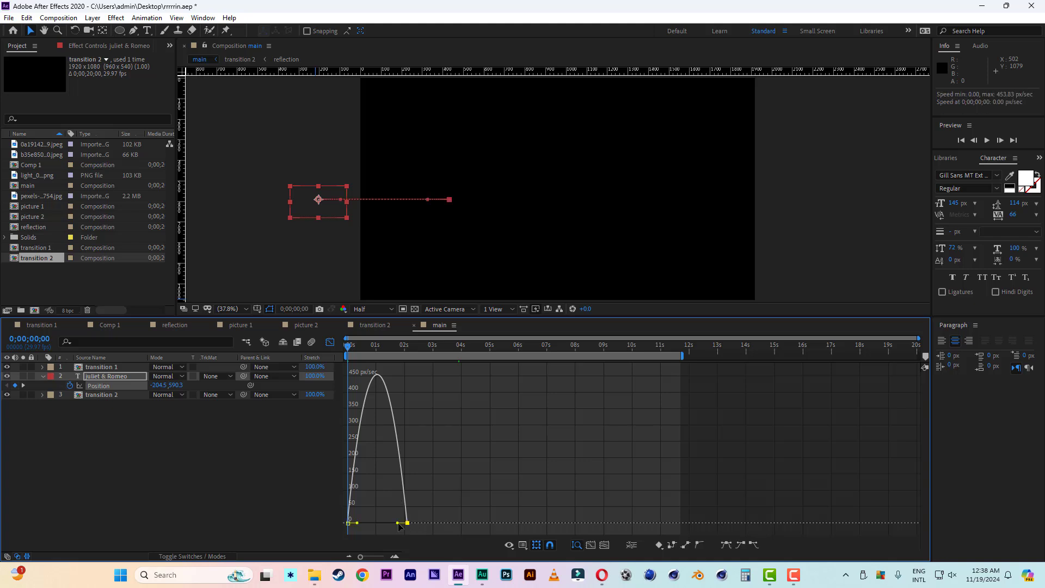
left_click_drag(396, 523, 371, 521)
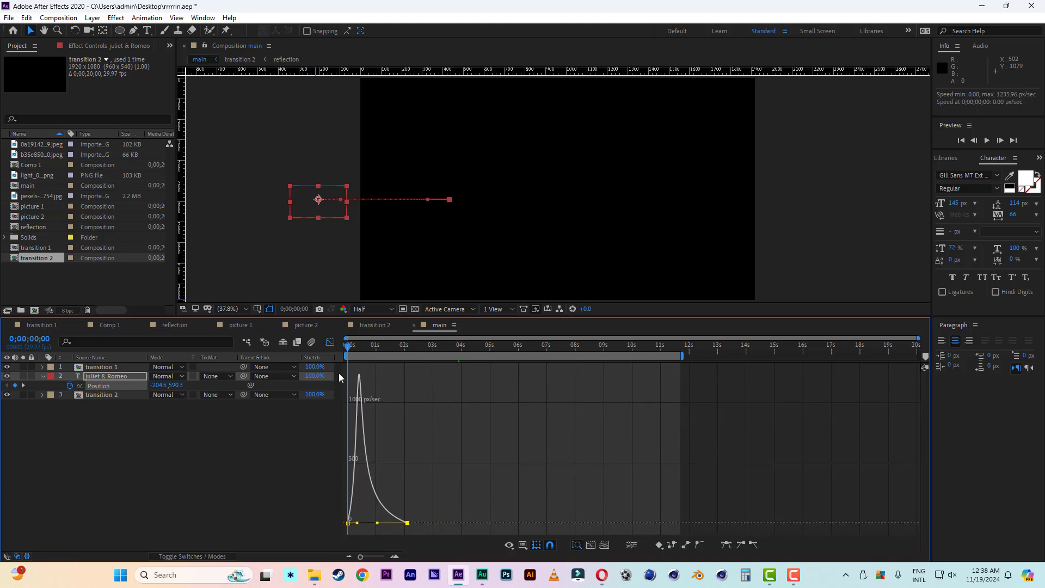
left_click(330, 342)
Trim the text layer to a duration of 0;00;10;01 and shift it to start at 0;00;00;05
left_click_drag(473, 346, 602, 354)
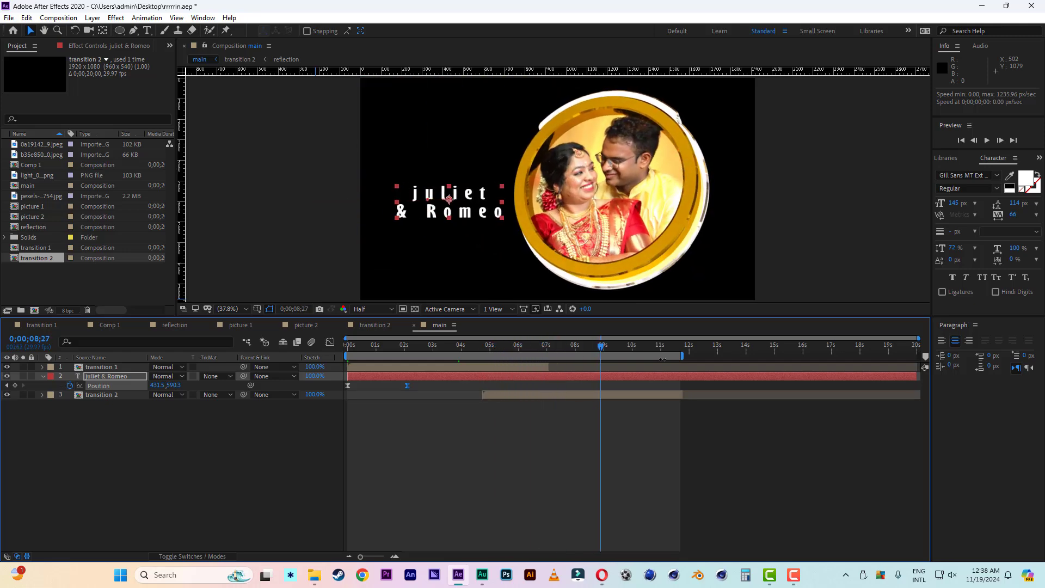
left_click_drag(914, 375, 632, 376)
left_click_drag(395, 380, 401, 380)
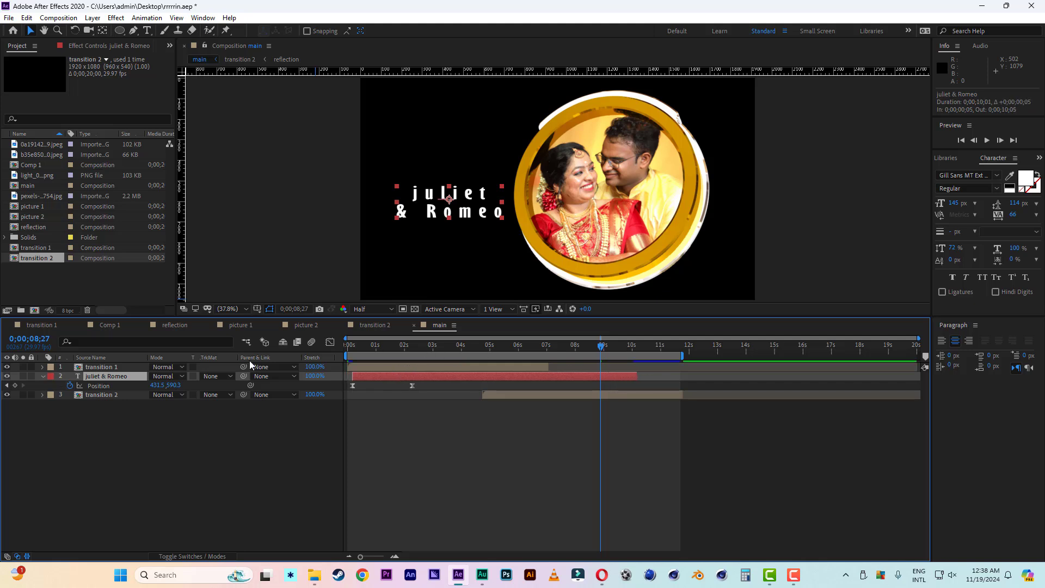
Move the text layer above transition 1 in the layer stack and delay it to start at 0;00;01;02
left_click_drag(102, 376, 102, 365)
left_click_drag(419, 366, 455, 366)
Scrub through the text's entrance and play the main composition from the start to check its timing against the pendants
left_click_drag(359, 348, 481, 364)
left_click_drag(376, 346, 309, 345)
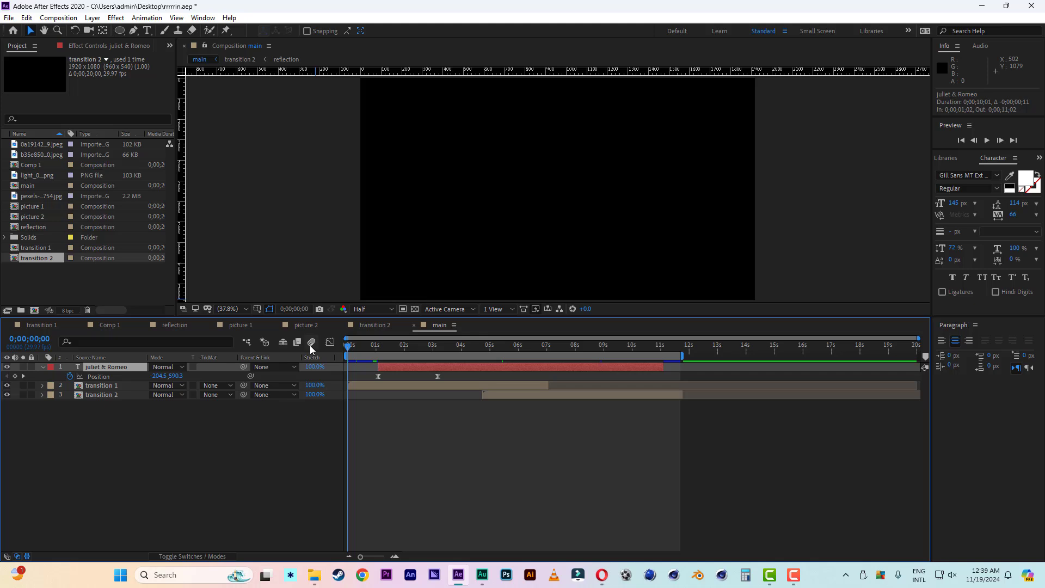
key("space")
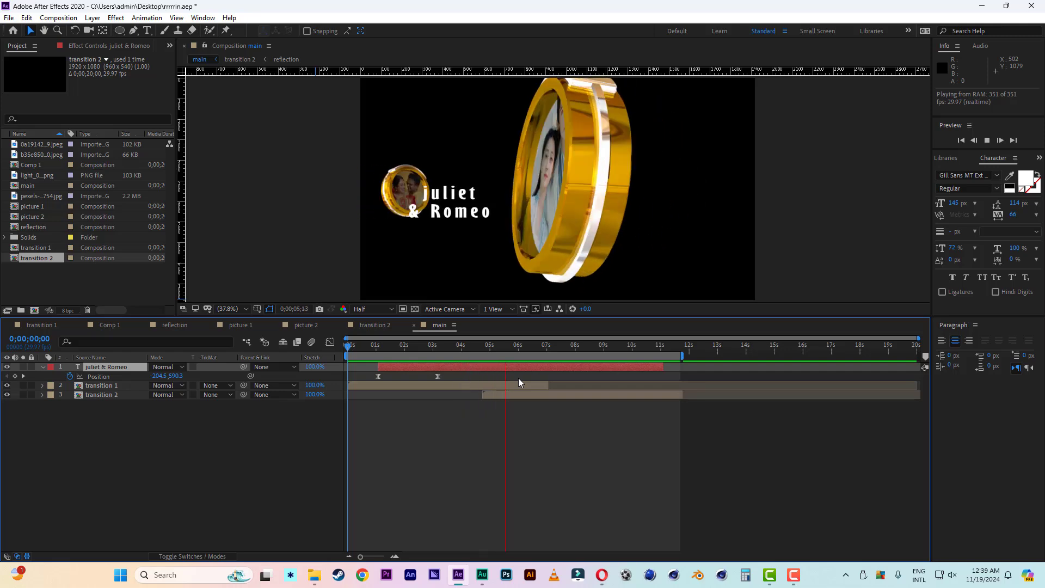
Fade out the title layer with opacity keyframes of 100% at 0;00;05;21 and 0% at 0;00;06;00
key("space")
left_click_drag(526, 351, 511, 351)
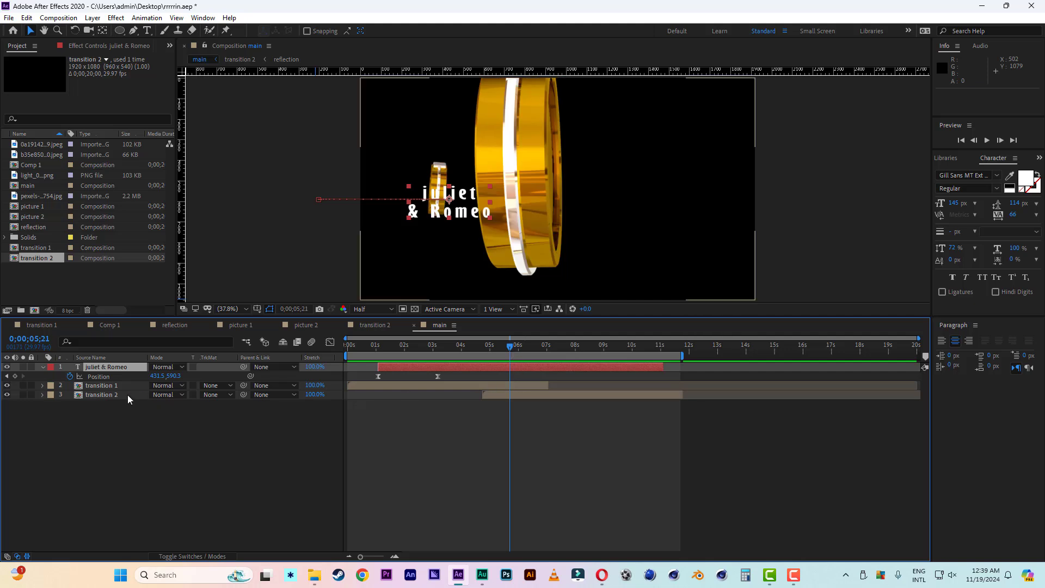
key("t")
left_click(70, 376)
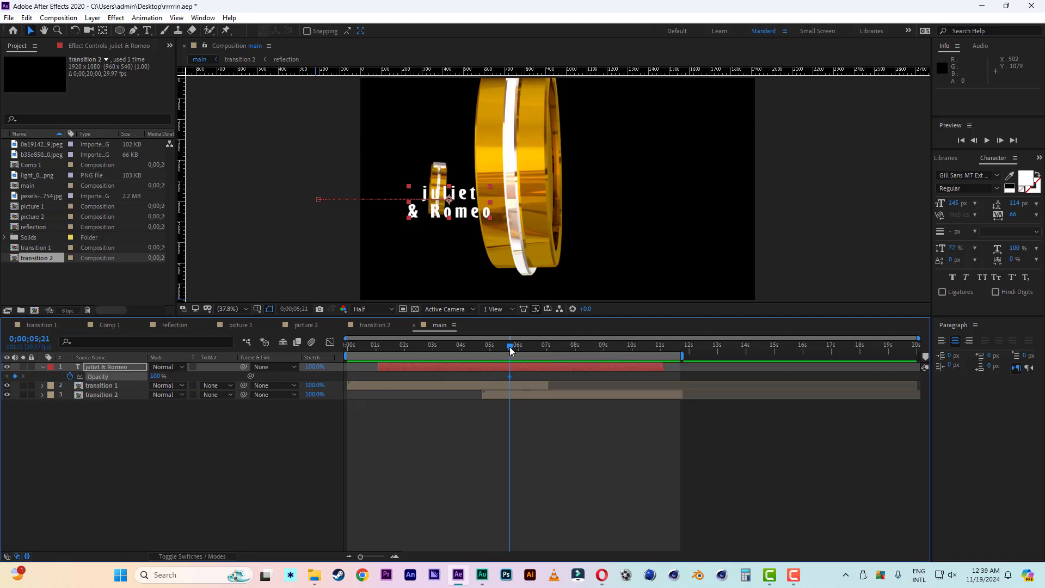
left_click_drag(510, 348, 518, 353)
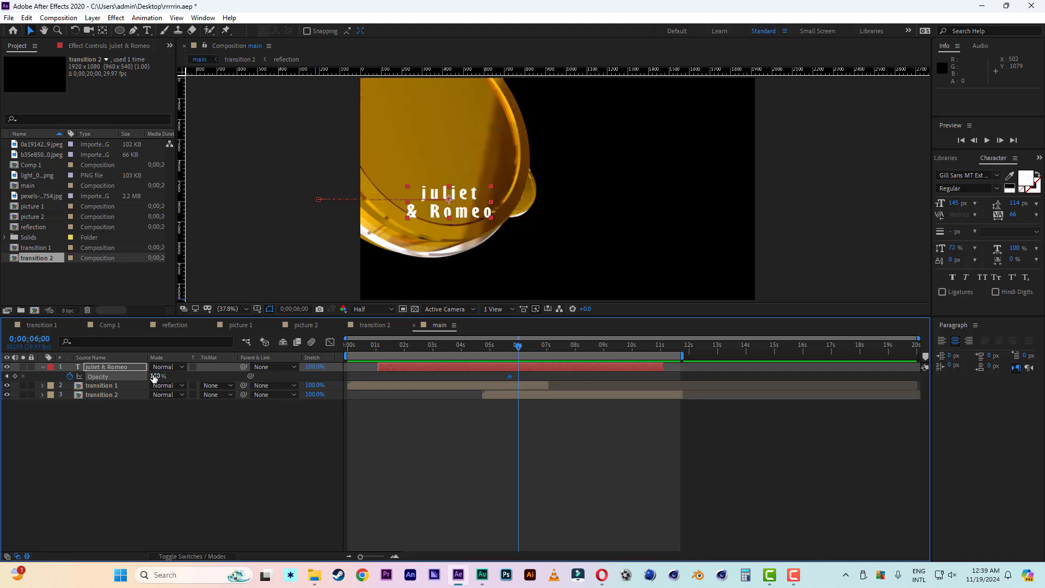
left_click_drag(155, 376, 61, 369)
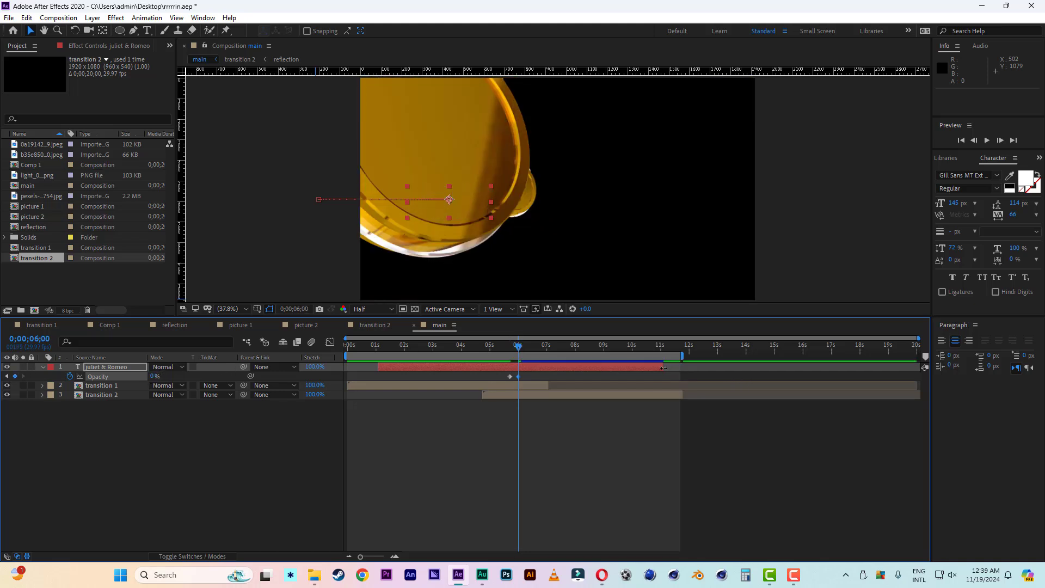
Trim the title layer to end at 0;00;06;01, and duplicate it with the copy starting at 0;00;05;29
left_click_drag(664, 368, 536, 367)
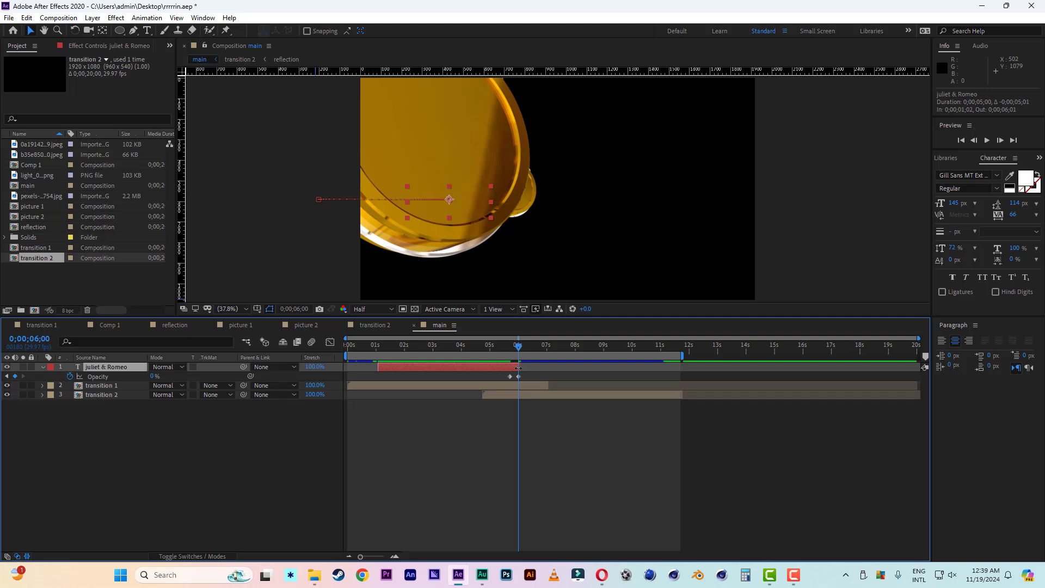
key("ctrl+d")
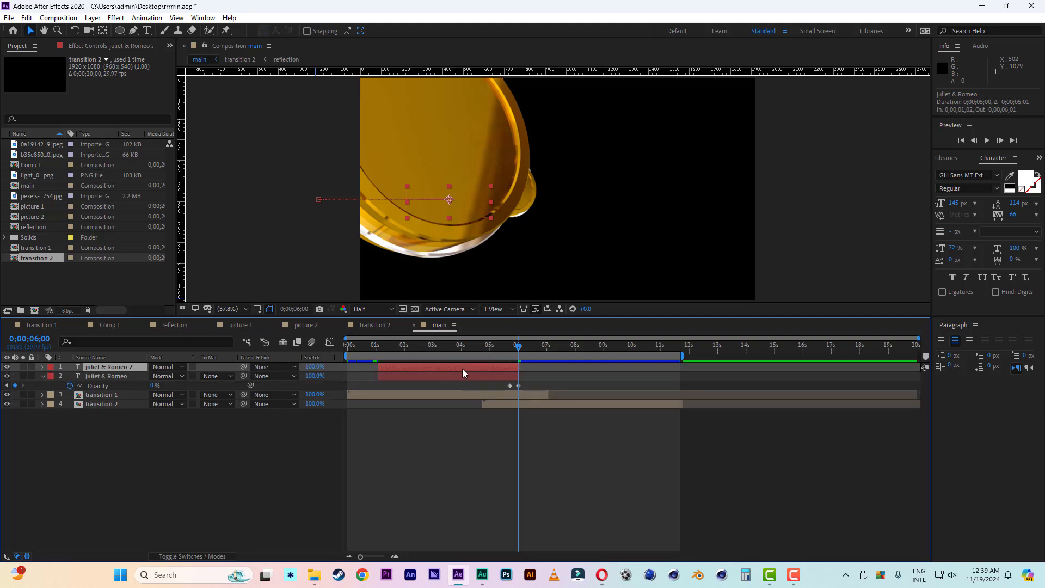
left_click_drag(462, 368, 600, 374)
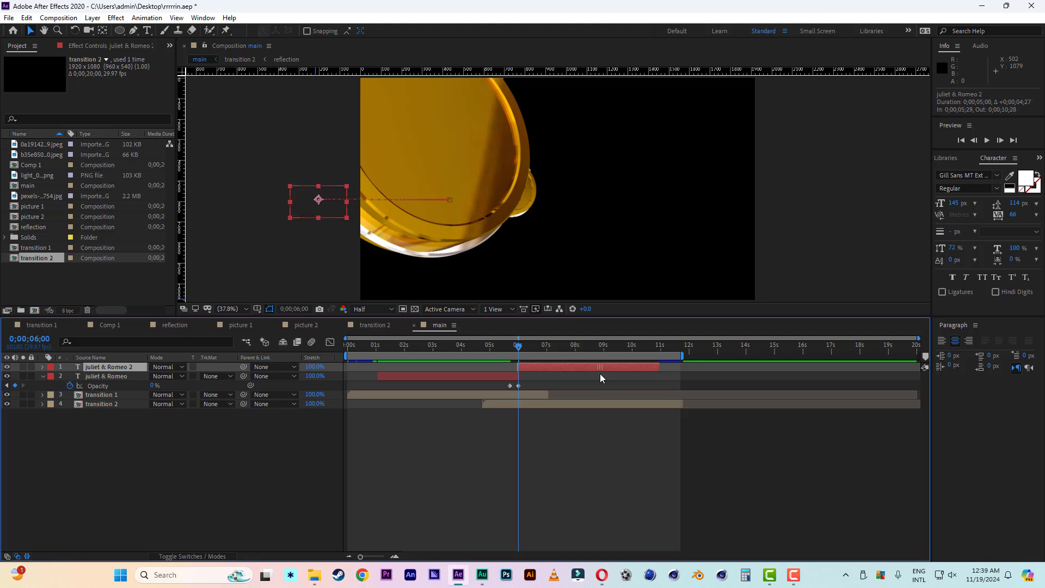
Scrub through the duplicated title's section of the main composition and save the project
left_click(531, 349)
left_click_drag(531, 350, 673, 367)
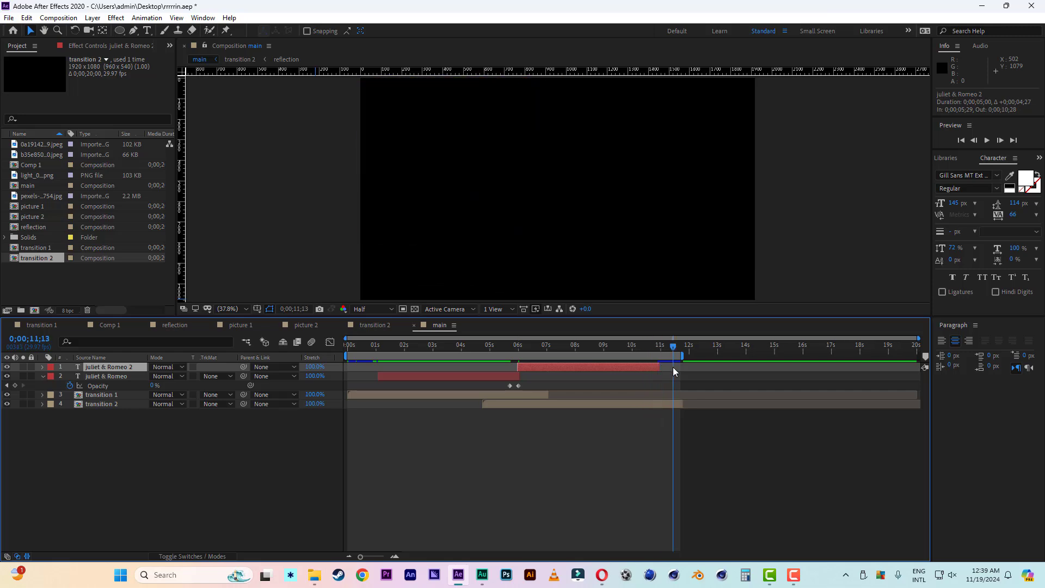
left_click(9, 17)
left_click(27, 119)
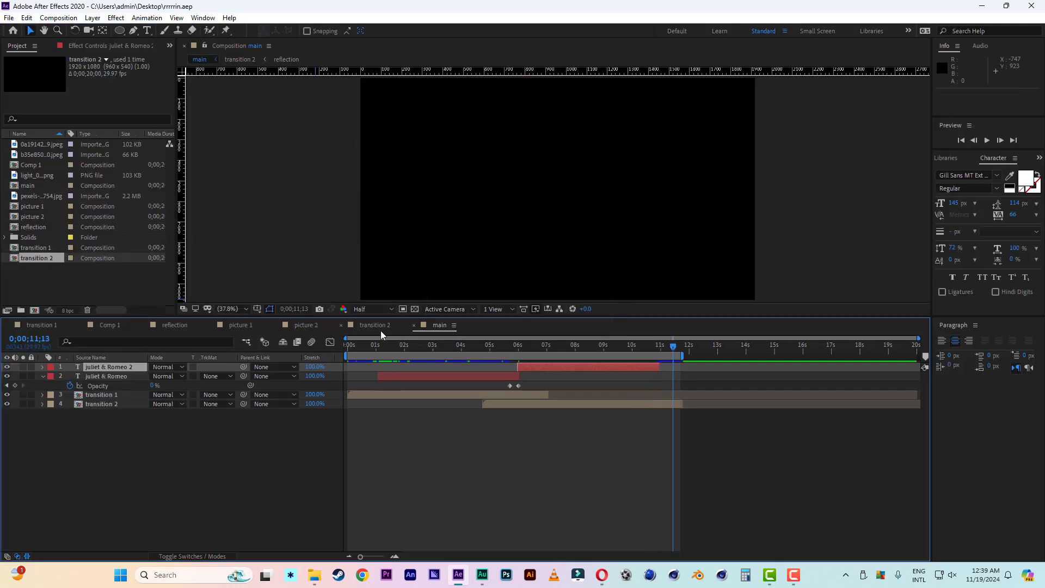
Play the main composition from the start and inspect the second title beside the pendant at 0;00;07;20
left_click(383, 348)
key("space")
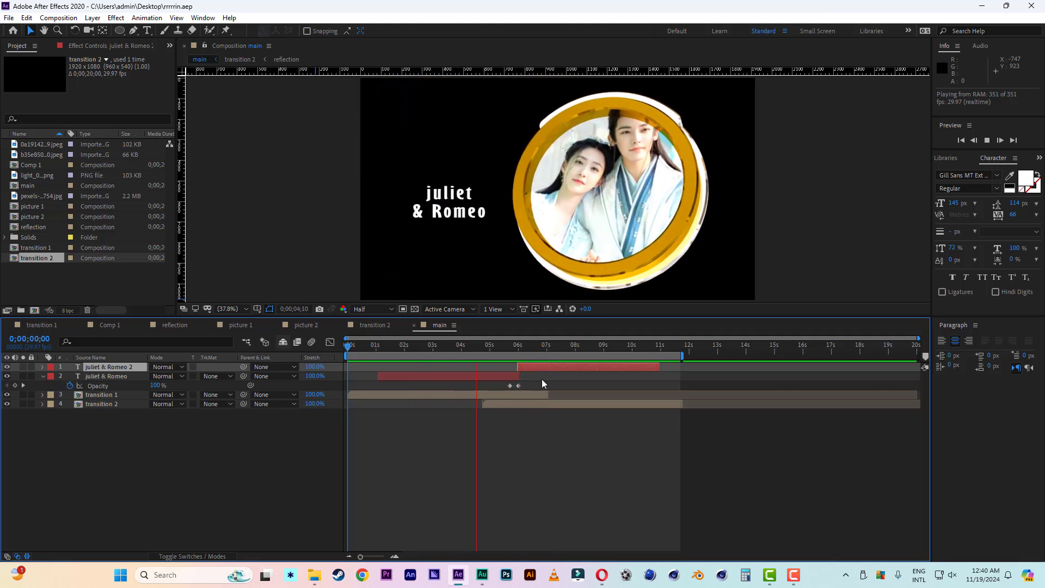
left_click(566, 345)
left_click(566, 345)
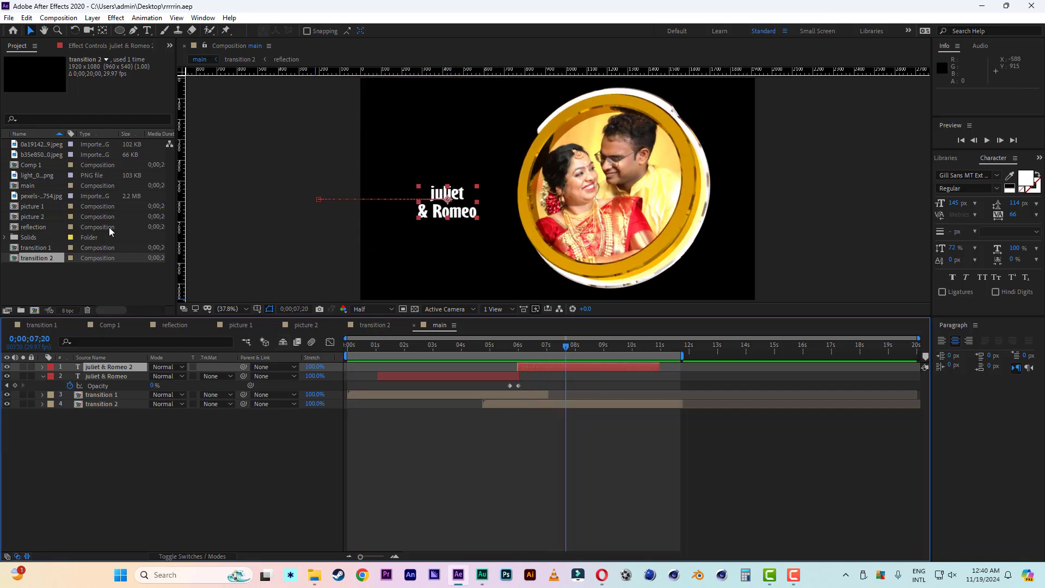
left_click(9, 17)
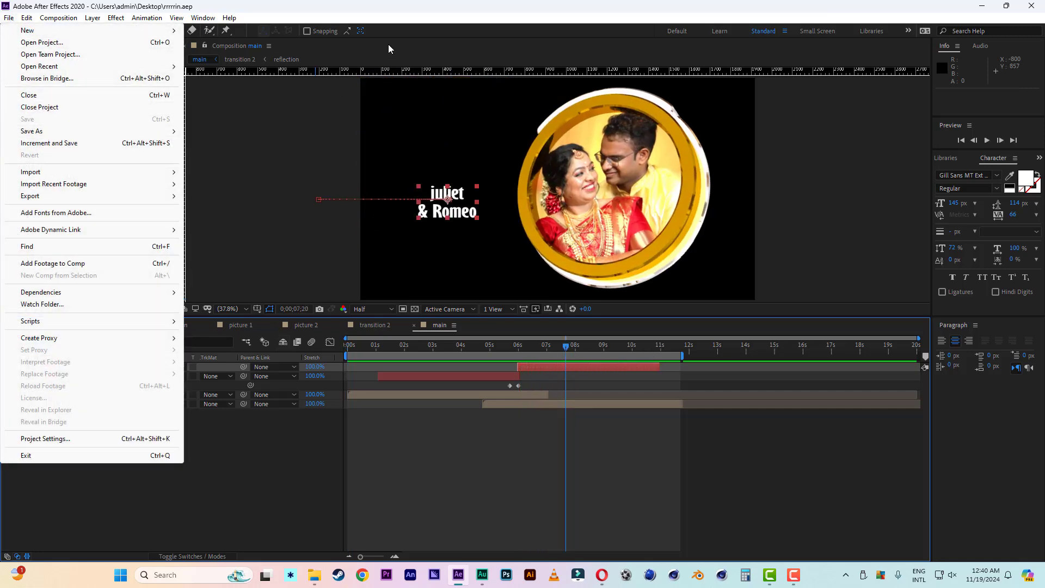
left_click(504, 29)
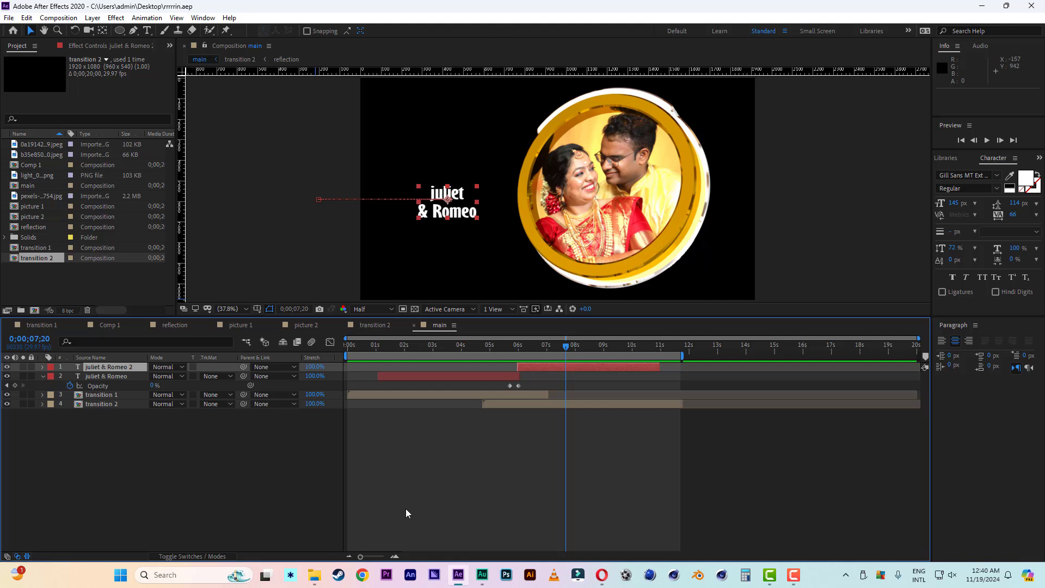